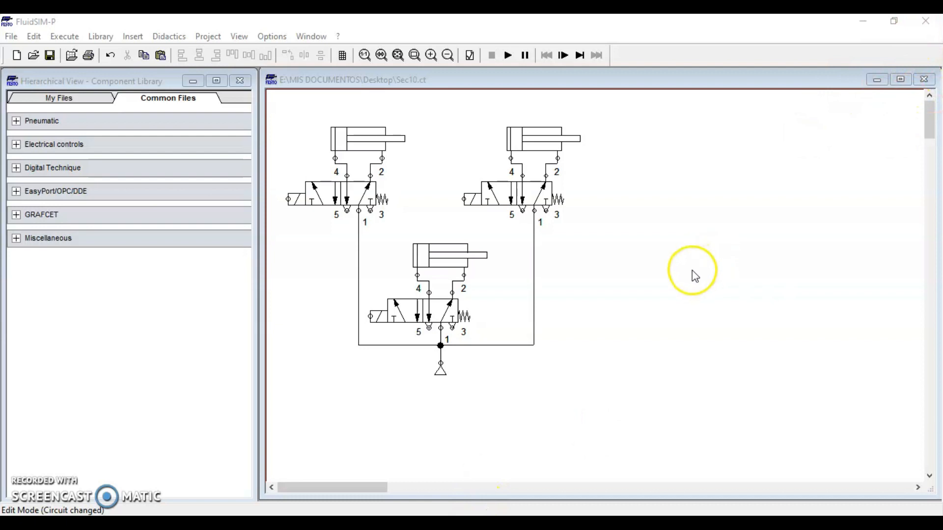
left_click(545, 139)
left_click(450, 252)
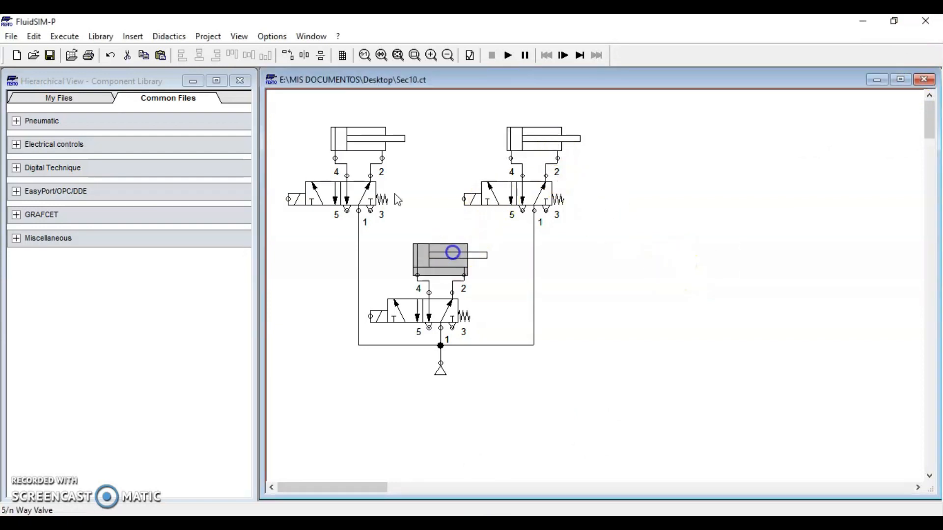
left_click(362, 147)
left_click(330, 209)
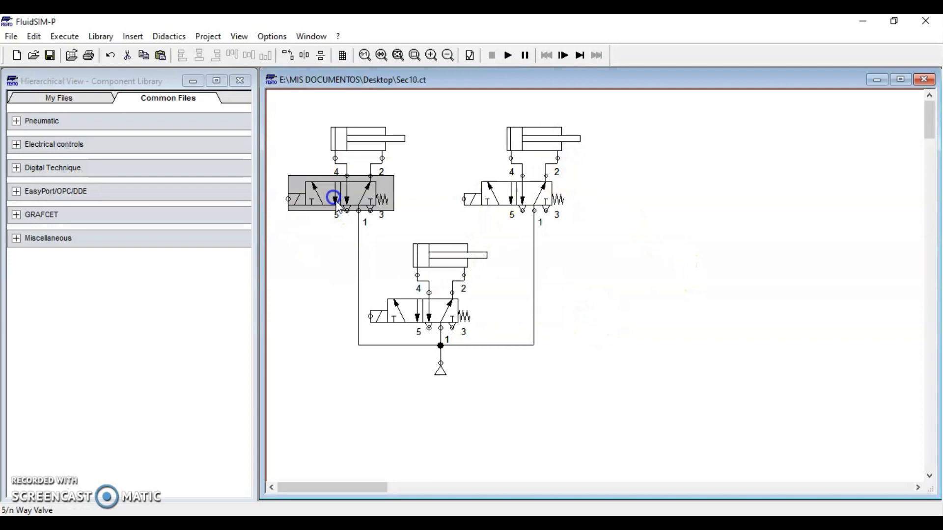
left_click(424, 313)
left_click(537, 195)
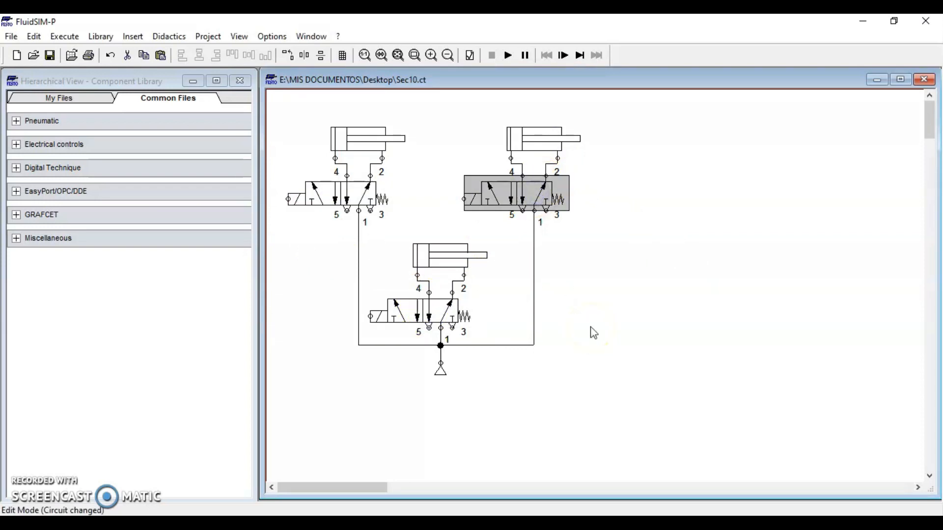
- Check the maximum stroke in the parameters of each of the three cylinders, leaving the values as they are
double_click(359, 140)
left_click(377, 135)
left_click(459, 160)
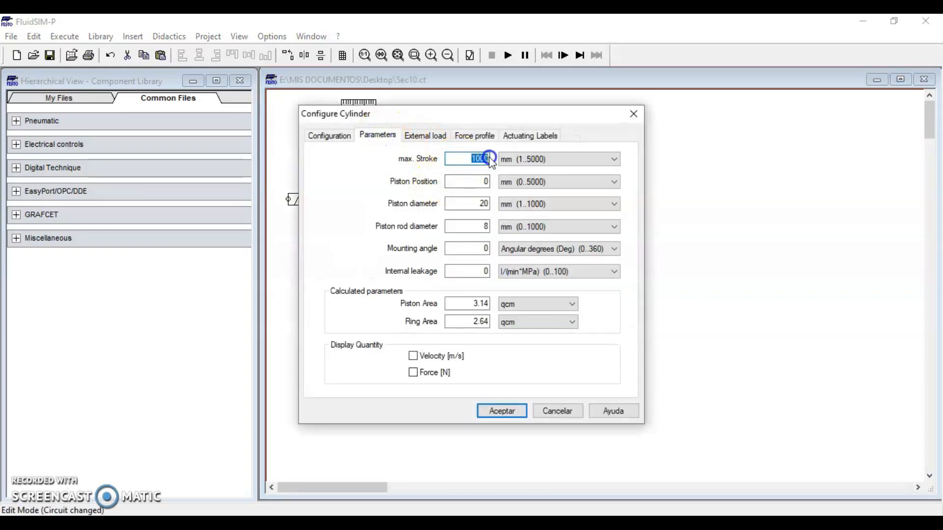
left_click(514, 407)
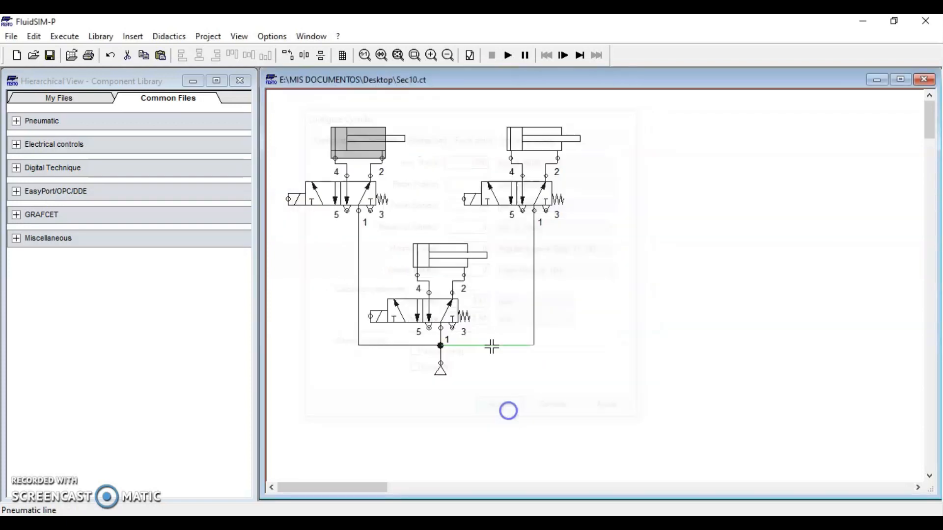
double_click(452, 262)
left_click(461, 156)
left_click(634, 113)
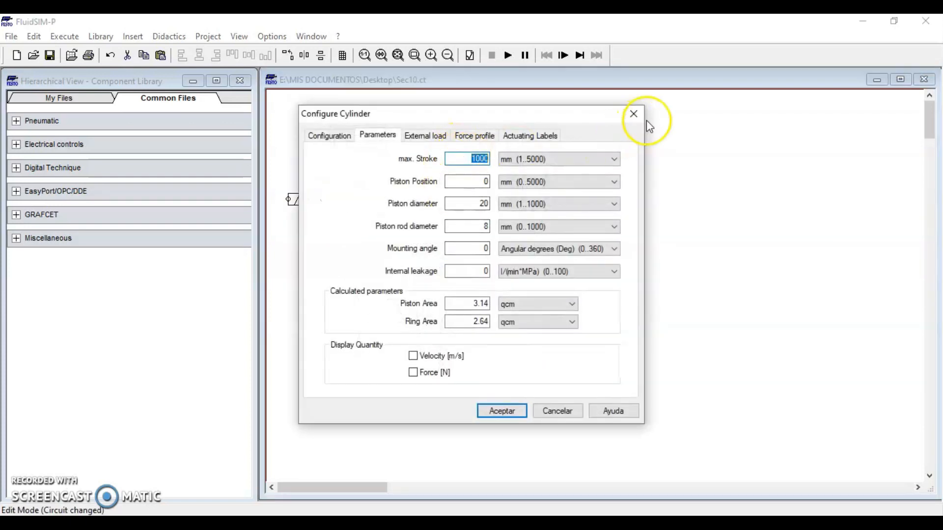
double_click(543, 140)
left_click(564, 243)
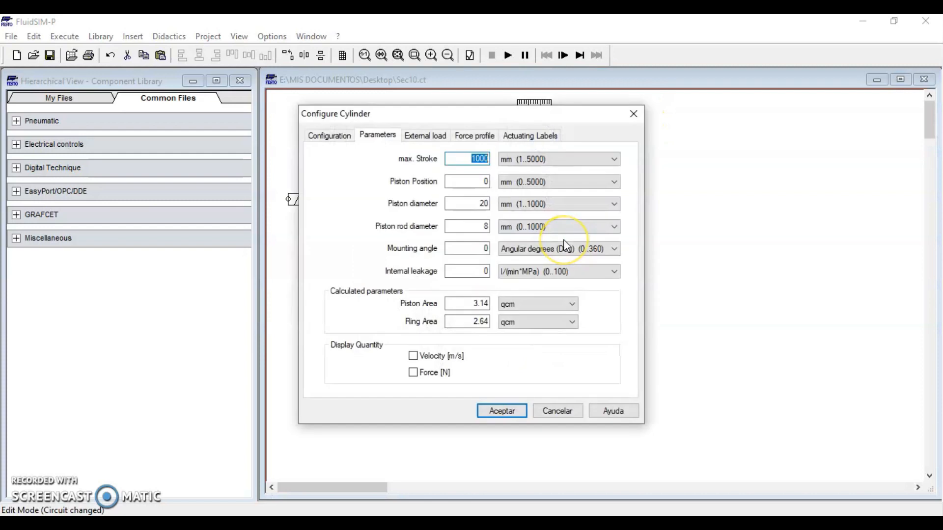
left_click(638, 118)
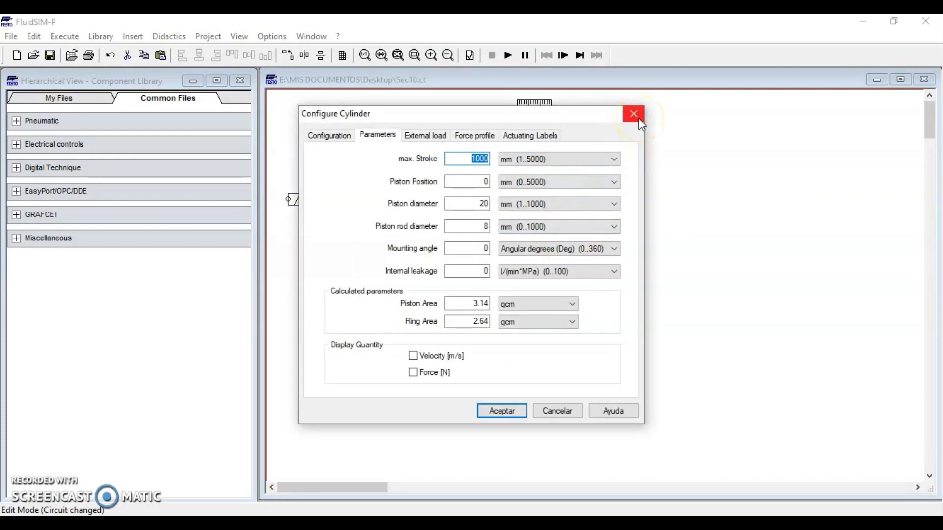
left_click(637, 231)
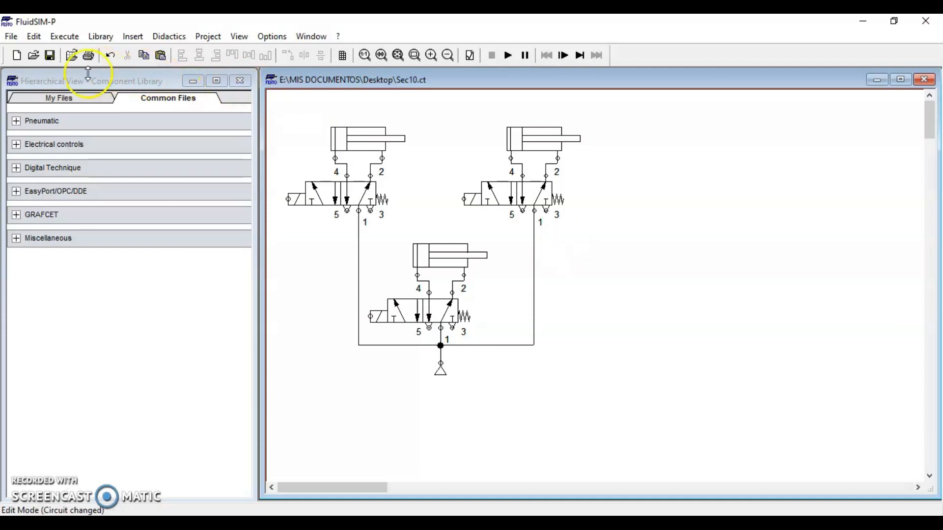
- Place a 24V and a 0V ladder supply connection beside the pneumatic circuit, spaced widely apart at the same height
left_click(17, 145)
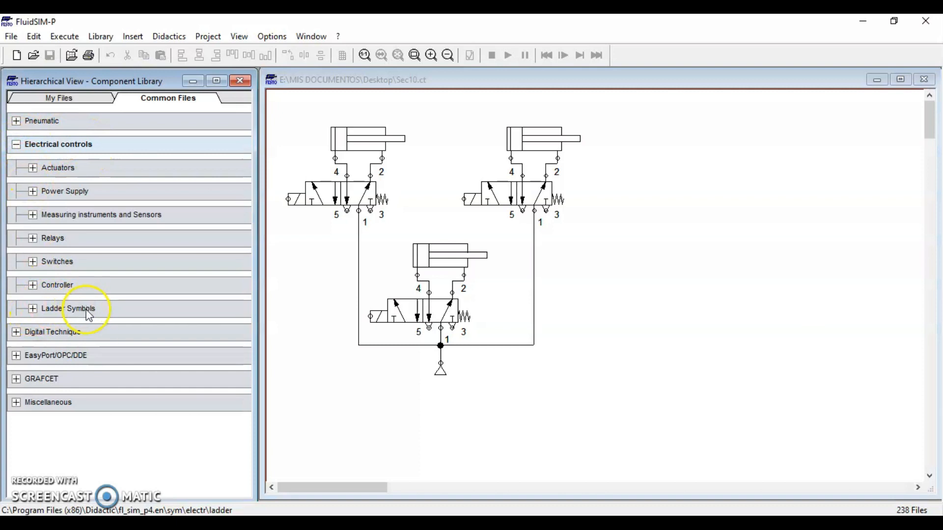
left_click(33, 309)
left_click_drag(77, 338, 614, 194)
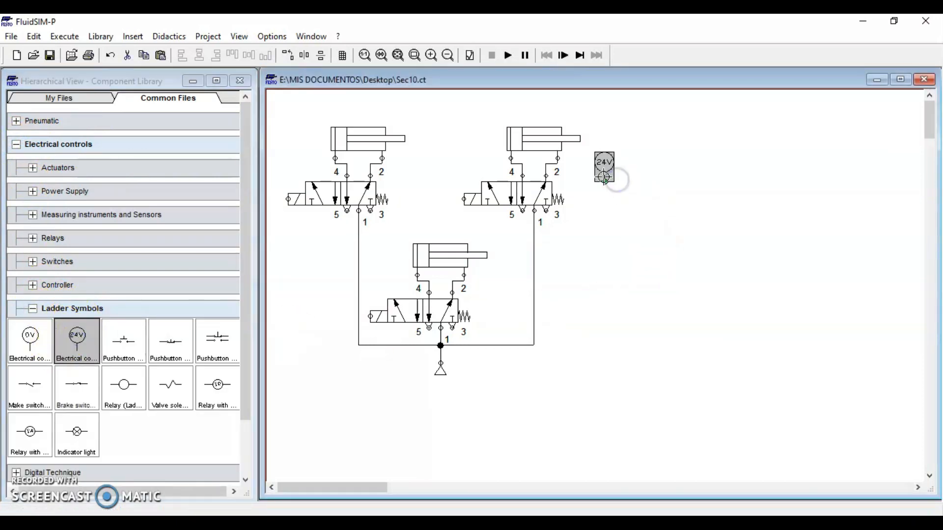
left_click_drag(30, 339, 897, 169)
left_click(663, 175)
left_click(695, 236)
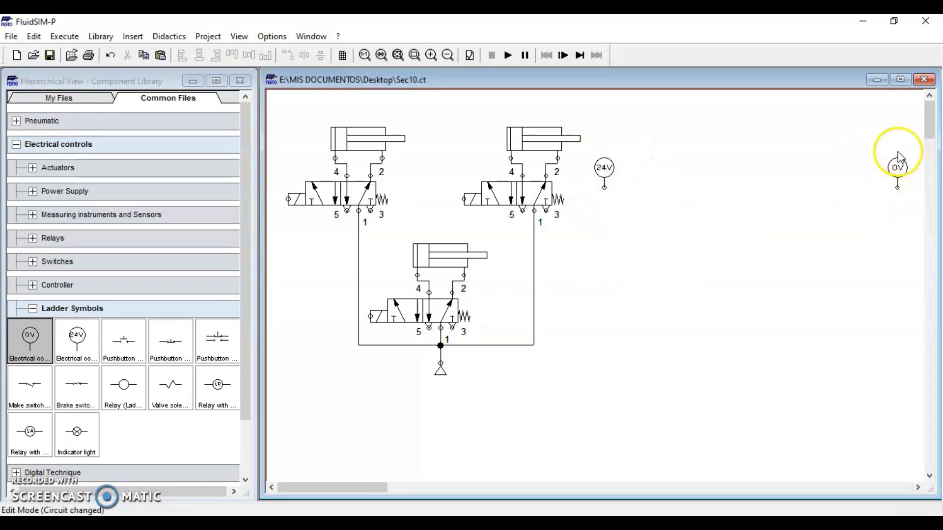
- Place a ladder make pushbutton labelled START near the 24V supply and label the upper-left valve's solenoid connection S1
left_click_drag(129, 342, 650, 208)
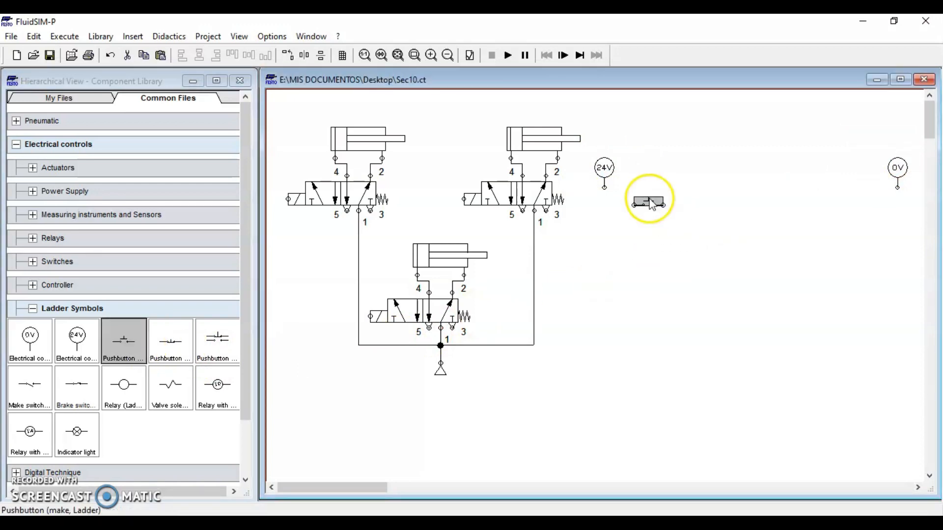
double_click(649, 202)
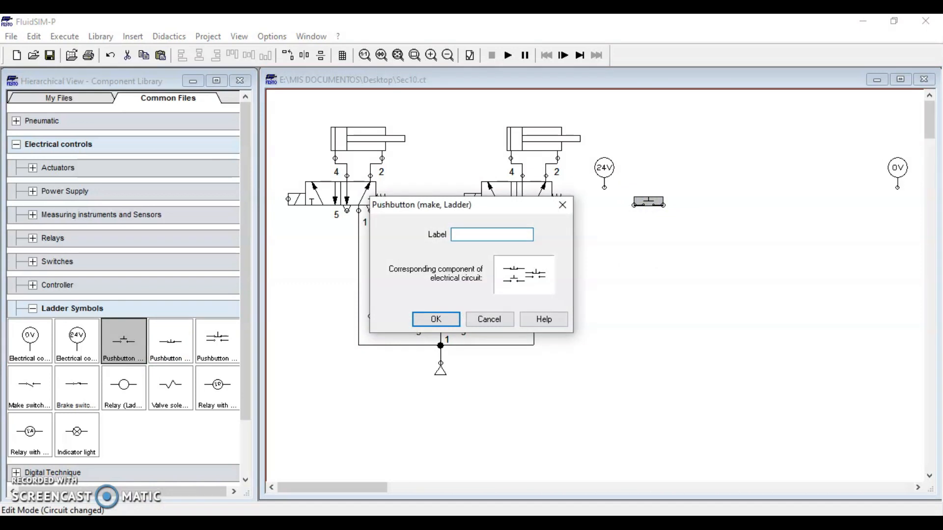
key("Return")
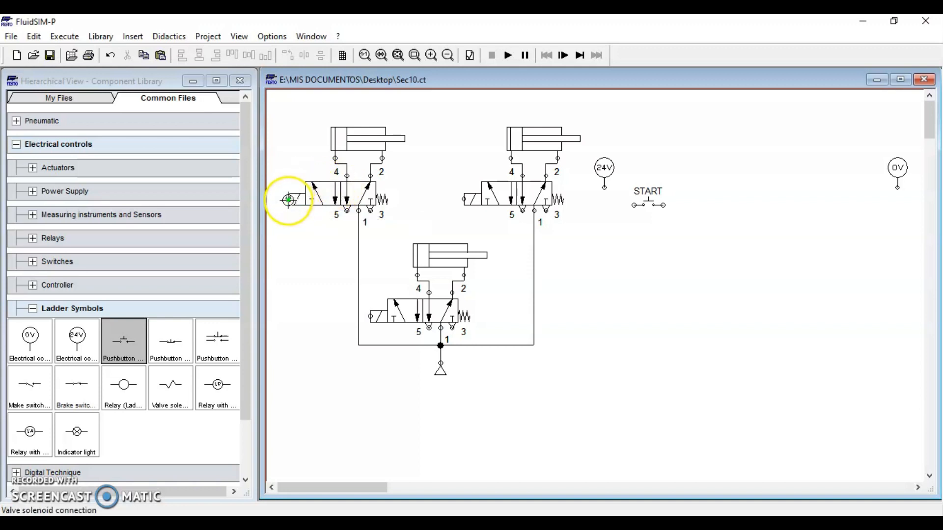
double_click(287, 199)
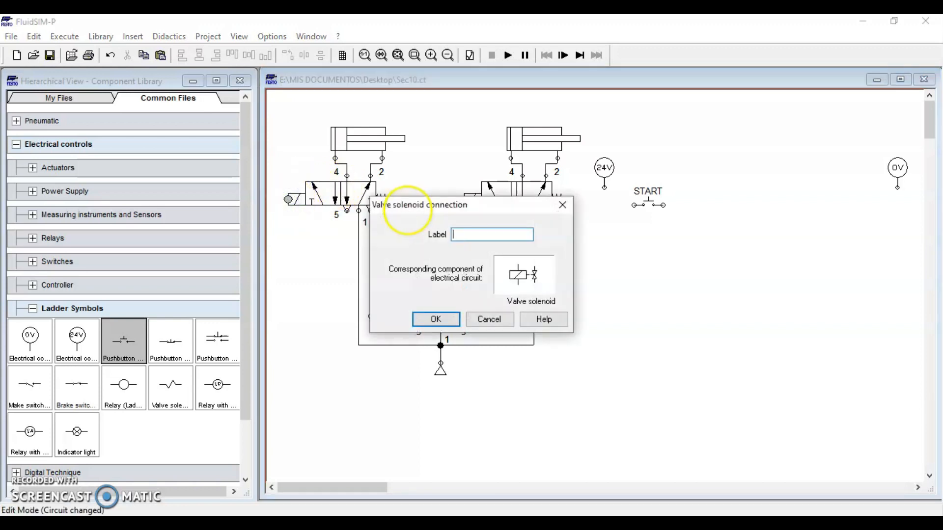
key("Return")
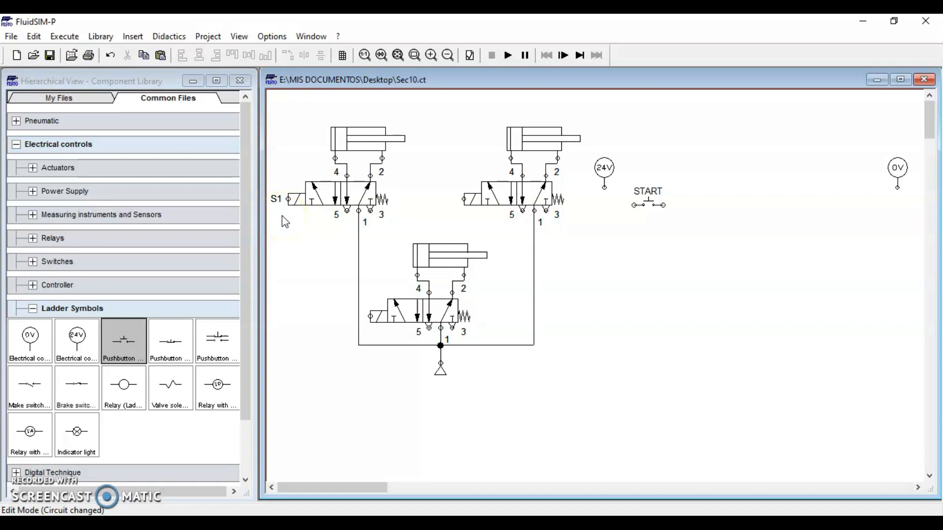
- Place a ladder relay labelled R1 near the 0V supply and wire it in series with START between 24V and 0V
left_click_drag(122, 386, 865, 201)
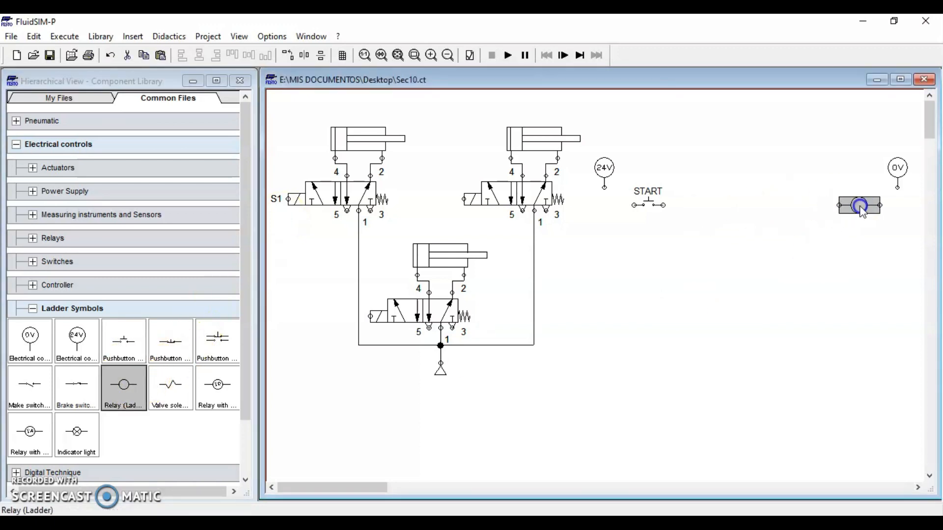
double_click(860, 207)
key("Return")
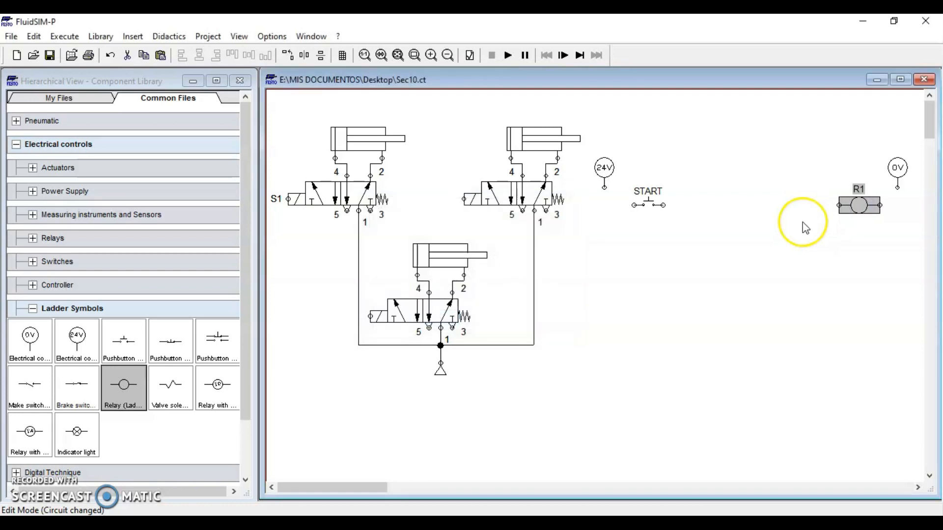
left_click_drag(632, 207, 604, 188)
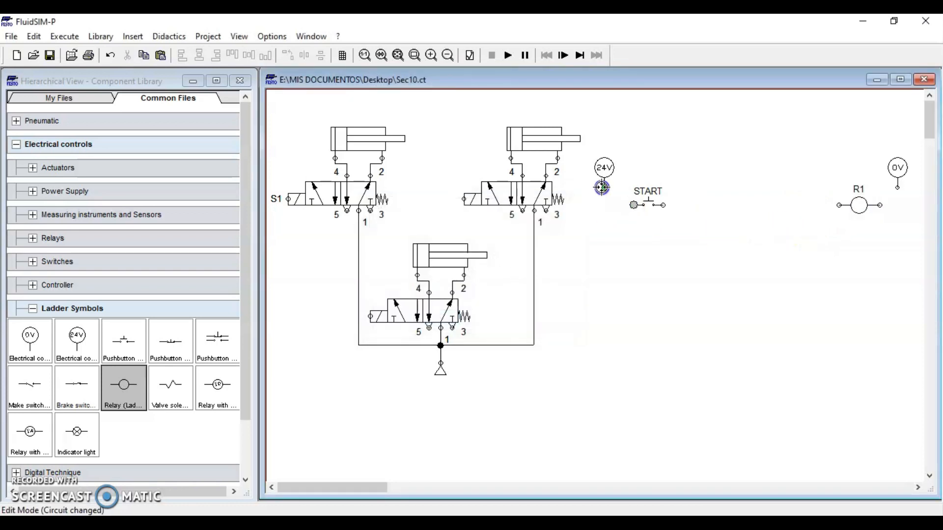
left_click_drag(832, 205, 899, 189)
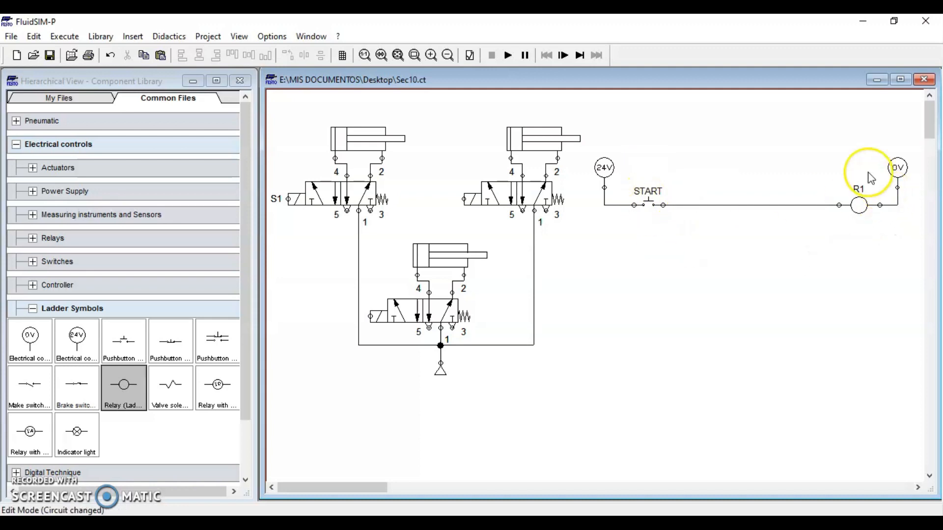
- Place a ladder make switch labelled R1 below START and wire it in parallel with the pushbutton
left_click_drag(33, 387, 650, 230)
double_click(649, 231)
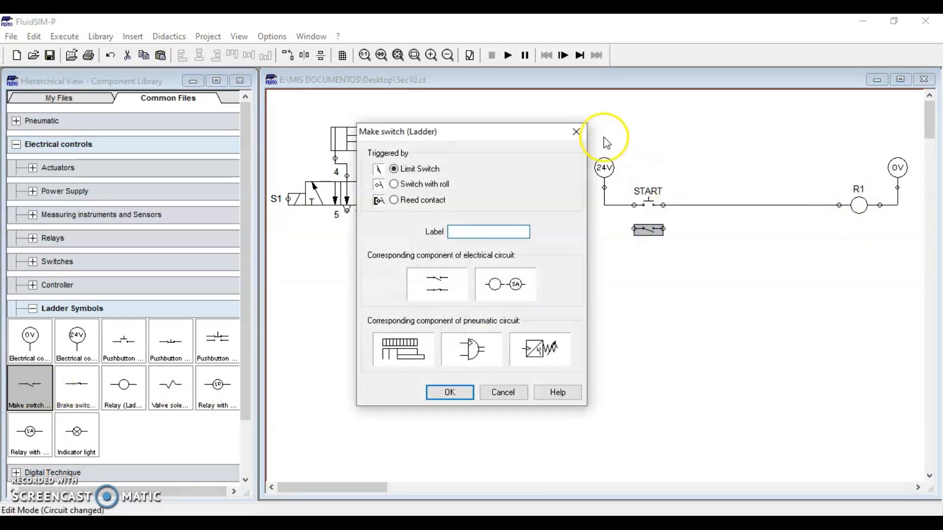
left_click(578, 132)
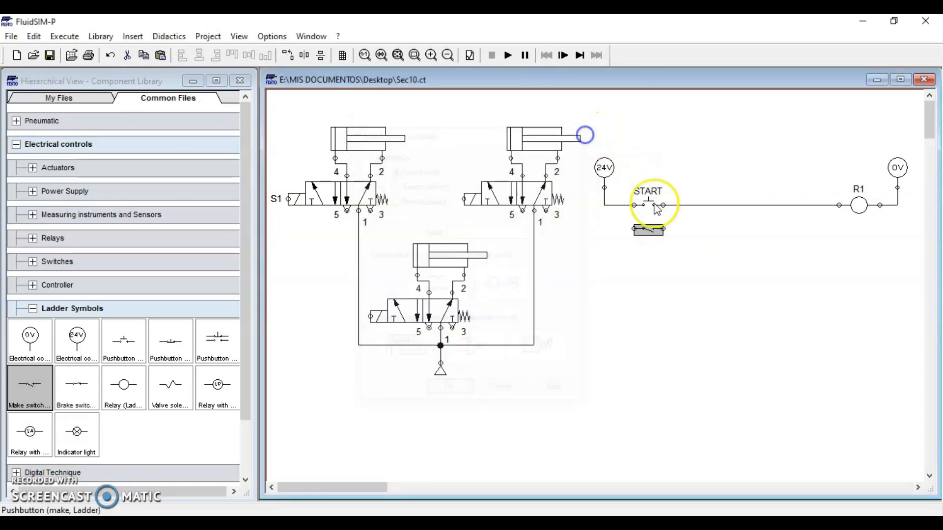
double_click(650, 230)
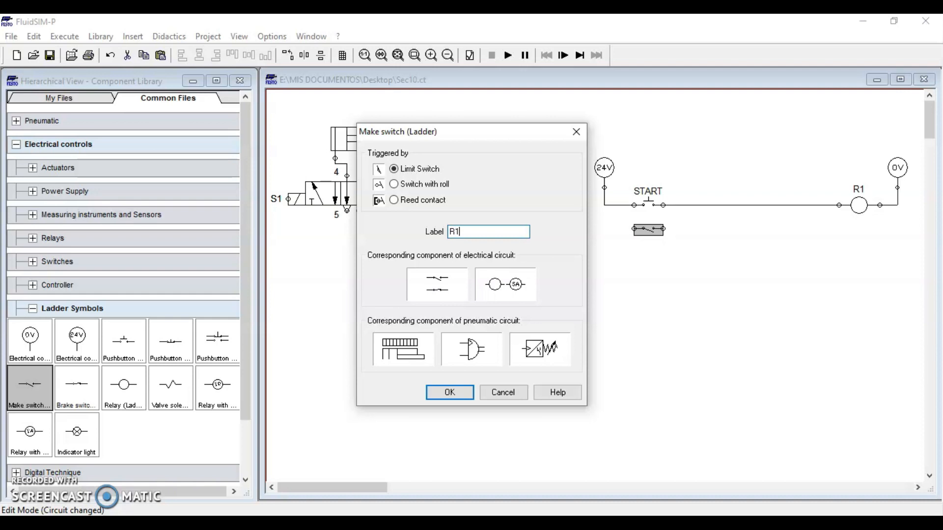
key("Return")
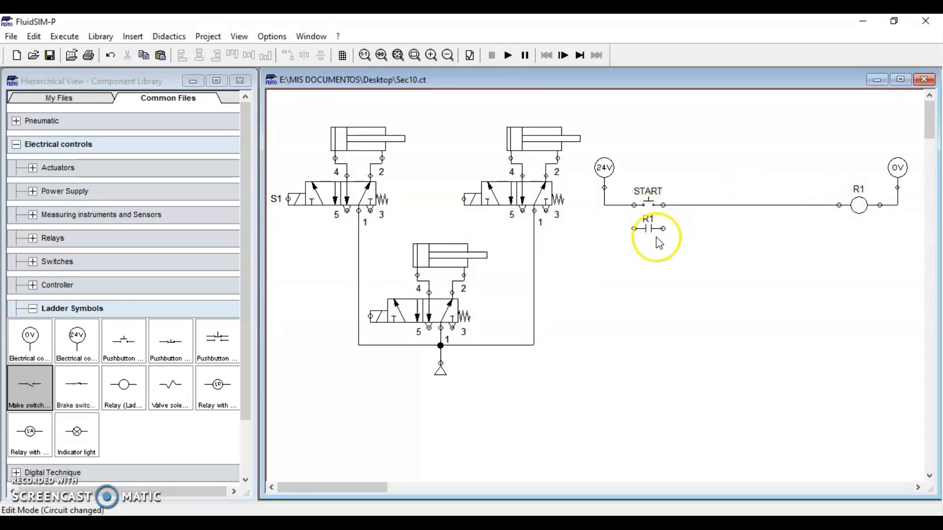
left_click_drag(605, 205, 605, 205)
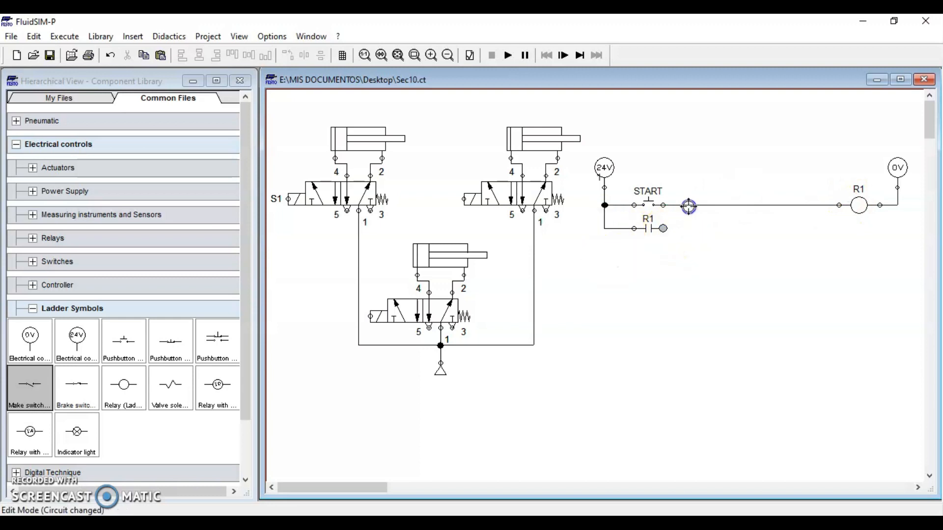
left_click_drag(689, 205, 690, 206)
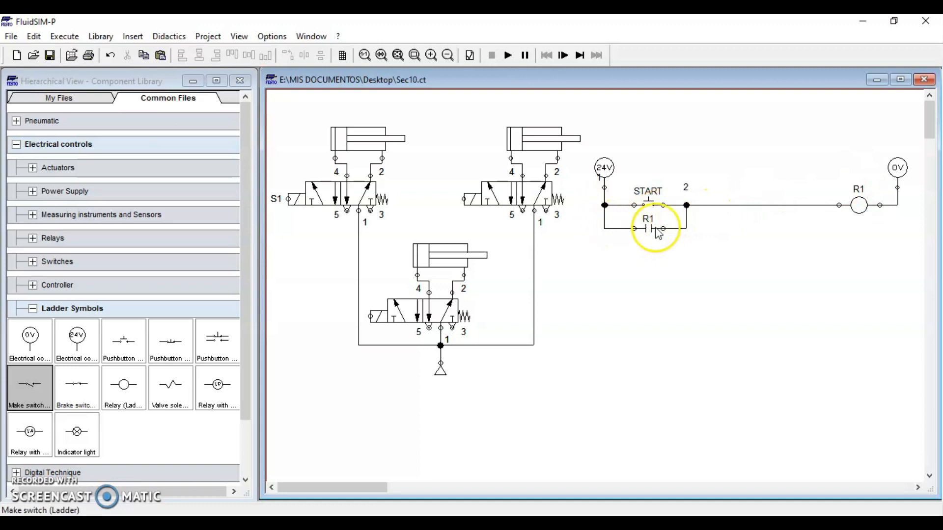
left_click(860, 207)
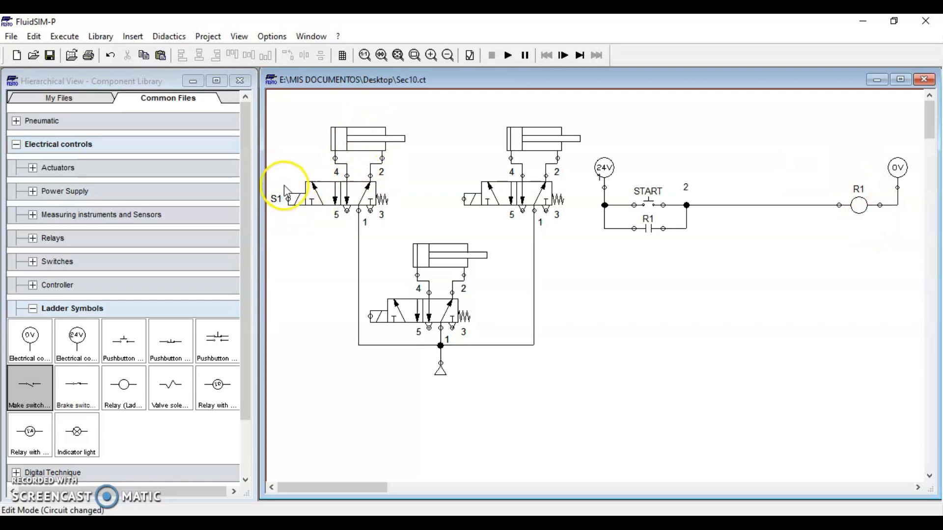
- Place another make switch labelled R1 and a valve solenoid labelled S1 to form a new rung below the holding contact
left_click_drag(112, 365, 649, 258)
double_click(649, 258)
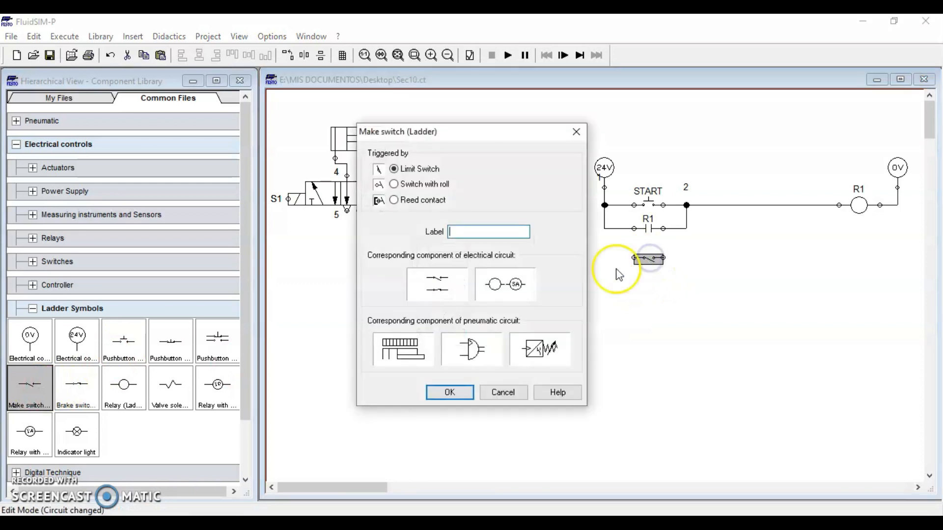
key("Return")
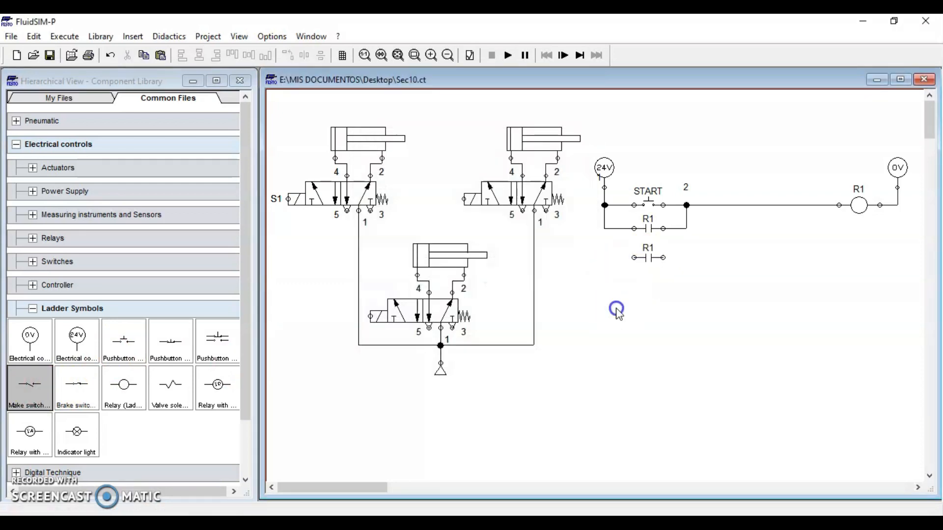
left_click_drag(179, 393, 855, 252)
double_click(860, 252)
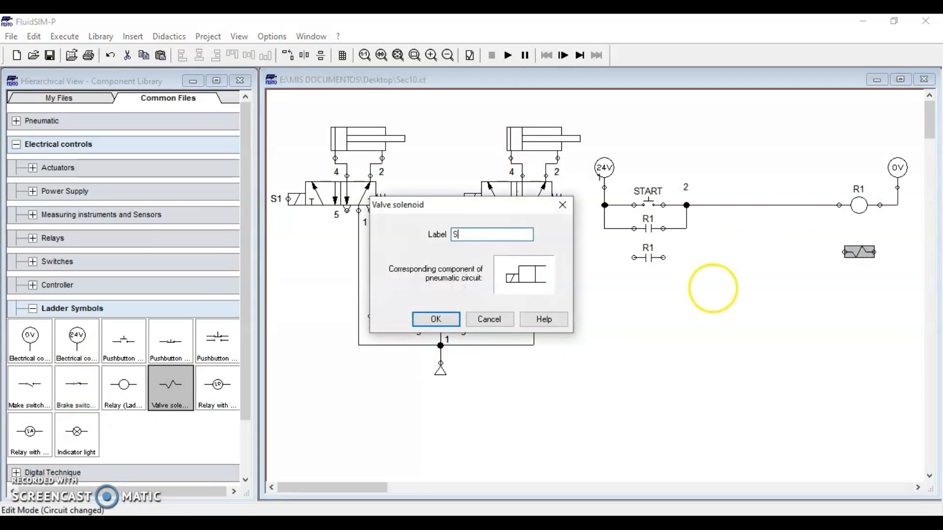
key("Return")
- Wire the lower R1 contact and solenoid S1 in series between the 24V and 0V lines, and shift the rung slightly upward
left_click_drag(664, 258, 862, 258)
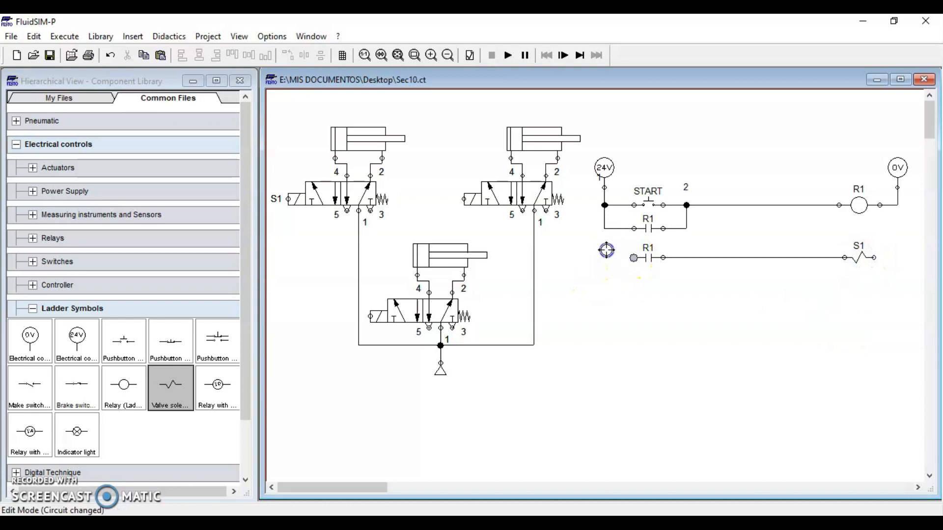
left_click_drag(606, 226, 605, 227)
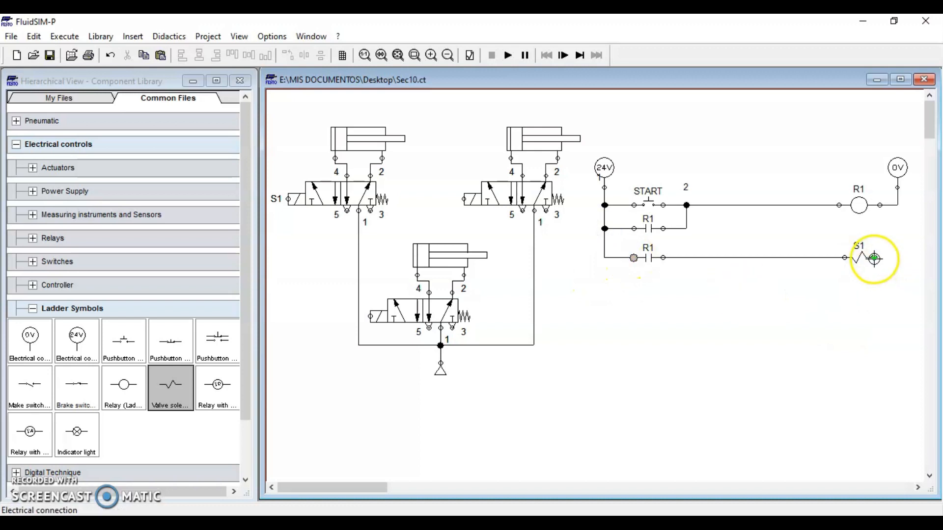
left_click_drag(897, 206, 606, 284)
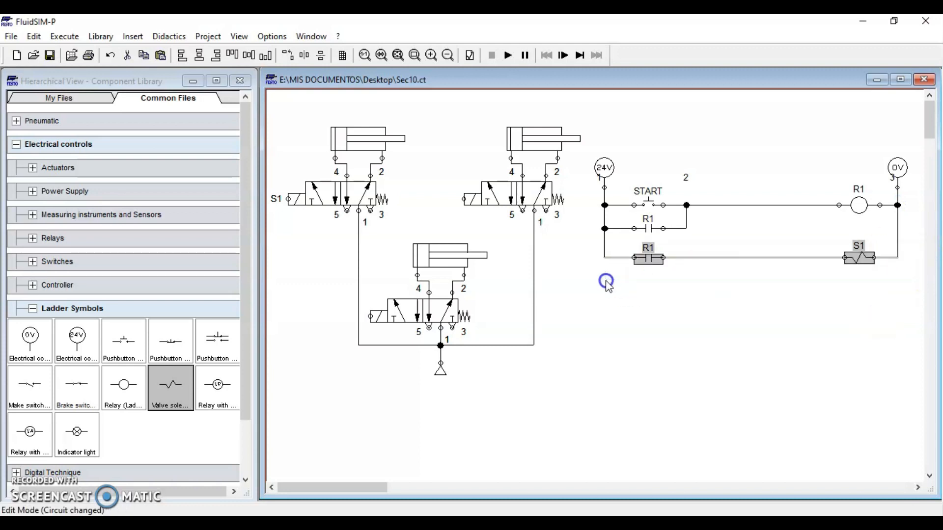
left_click(655, 250)
left_click_drag(654, 249, 655, 243)
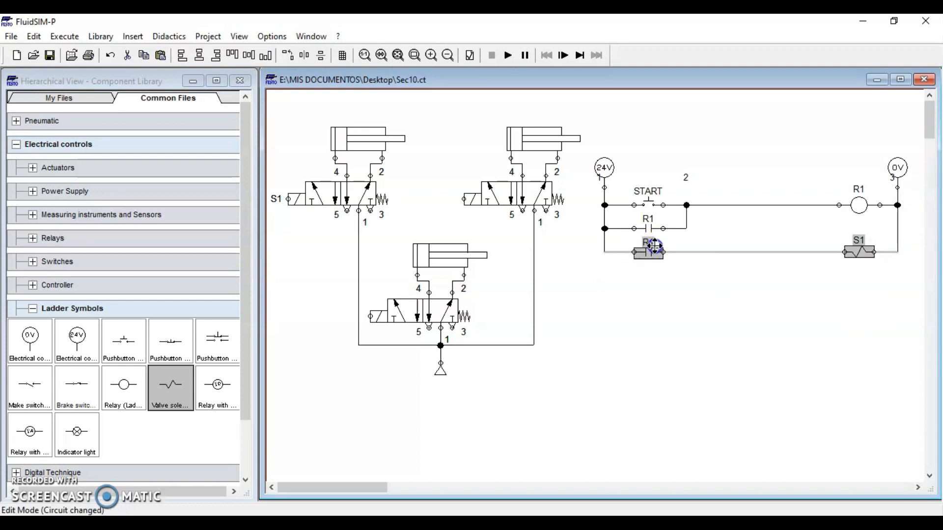
- Simulate the circuit, actuate START to test relay R1 and solenoid S1, and stop the simulation
left_click(652, 280)
left_click(647, 199)
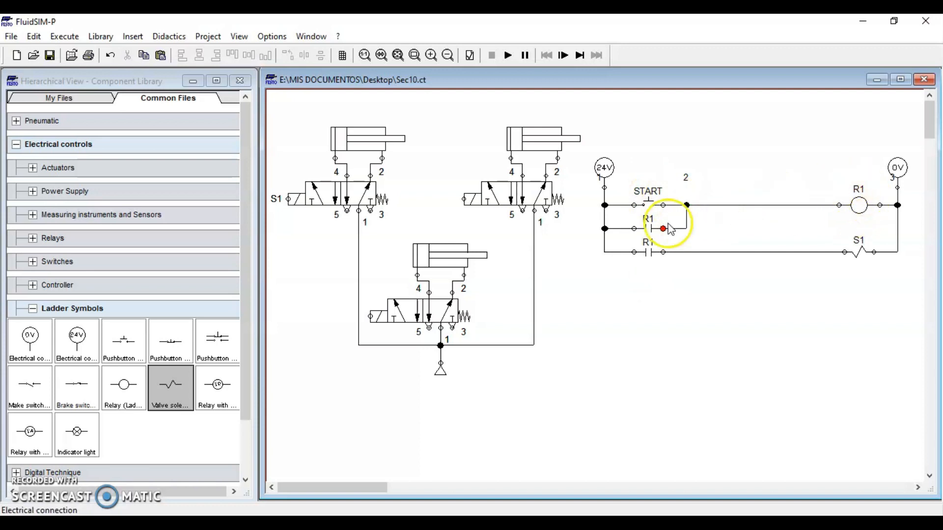
left_click(598, 227)
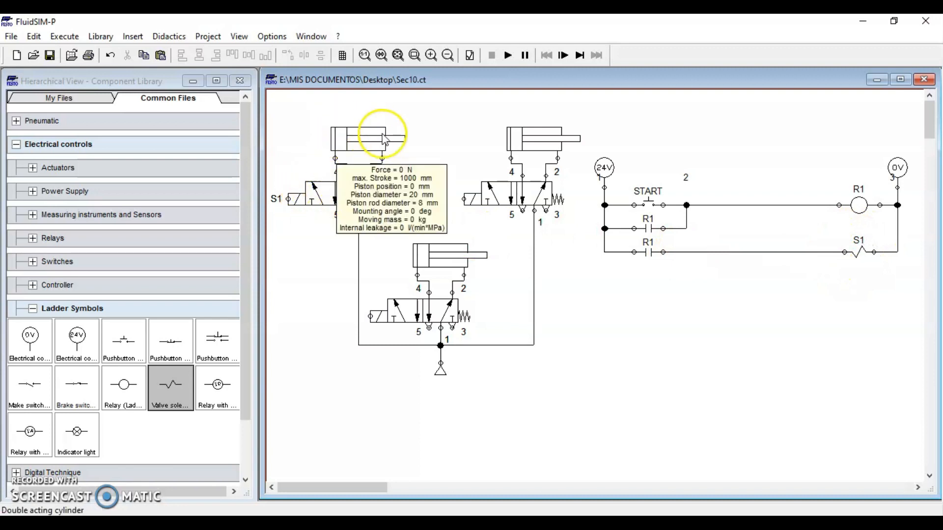
left_click(509, 60)
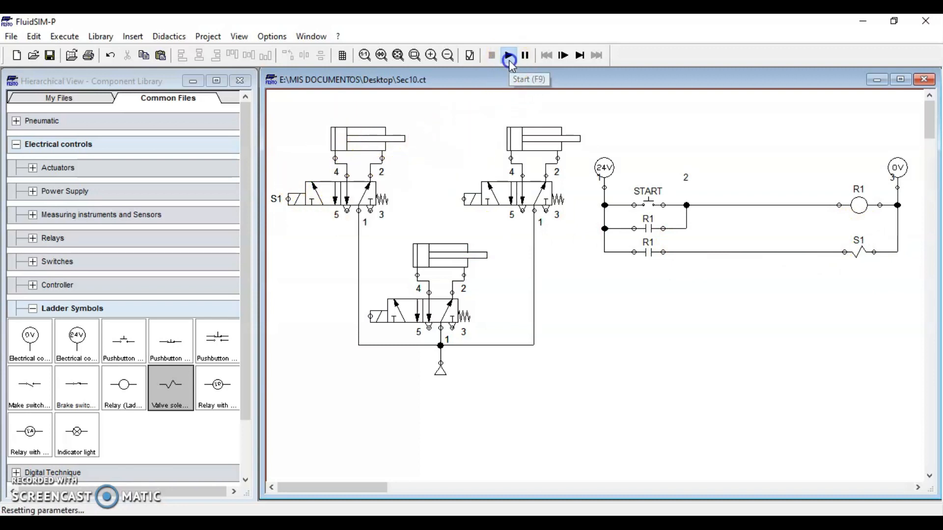
left_click(650, 199)
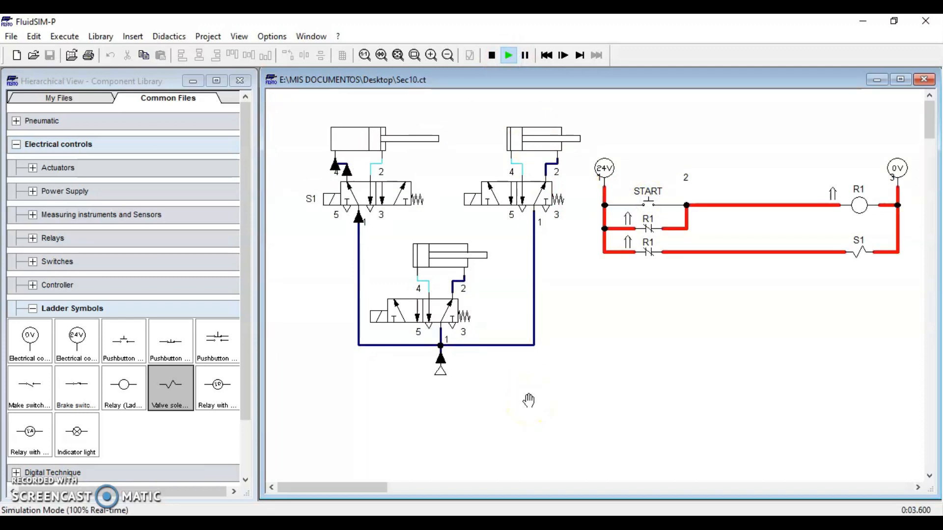
left_click(493, 58)
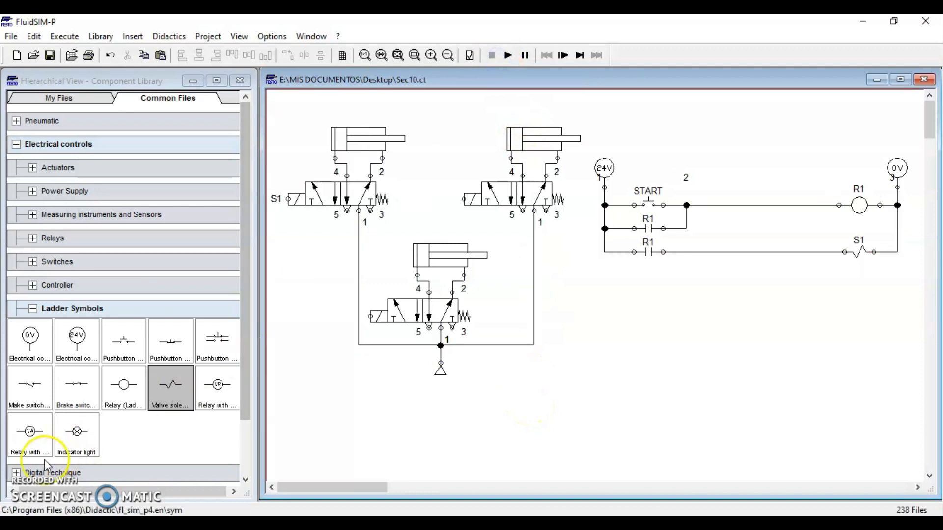
- Label the solenoid connection of the lower cylinder's valve S2
left_click(40, 477)
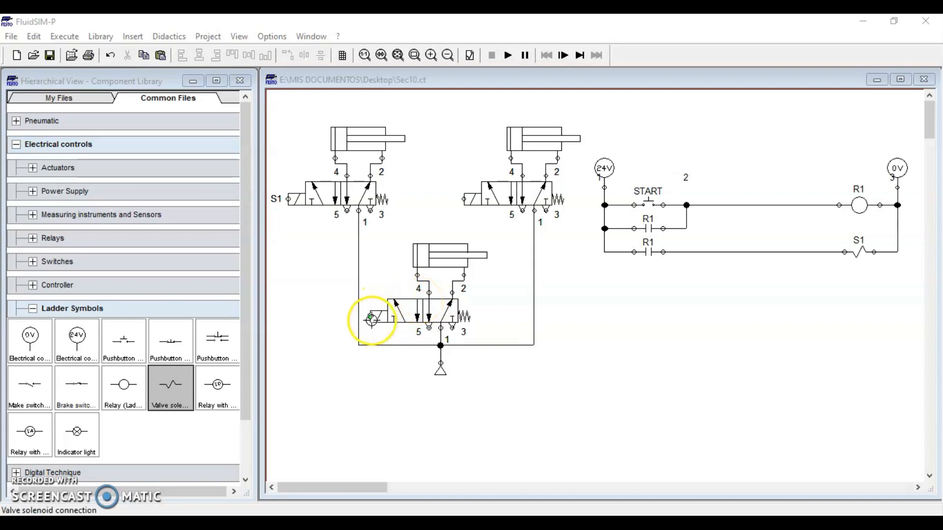
double_click(371, 315)
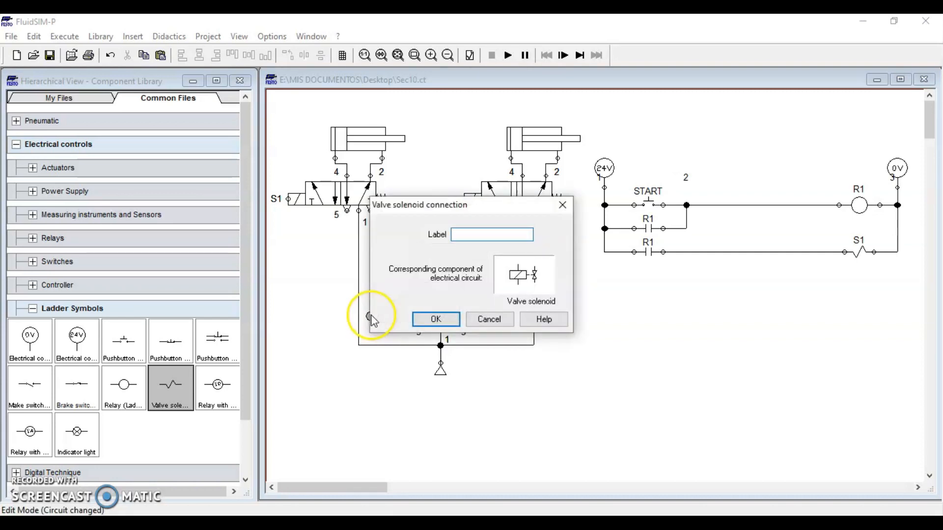
key("Return")
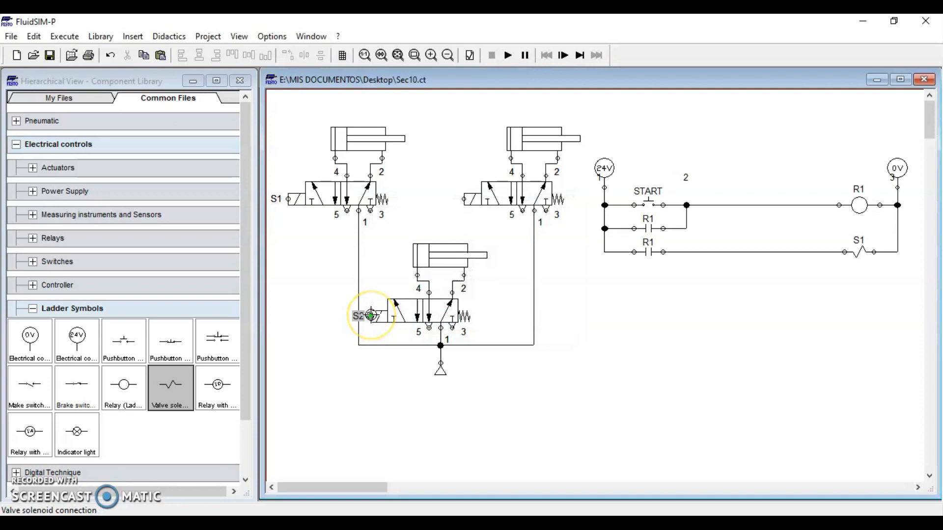
left_click(366, 385)
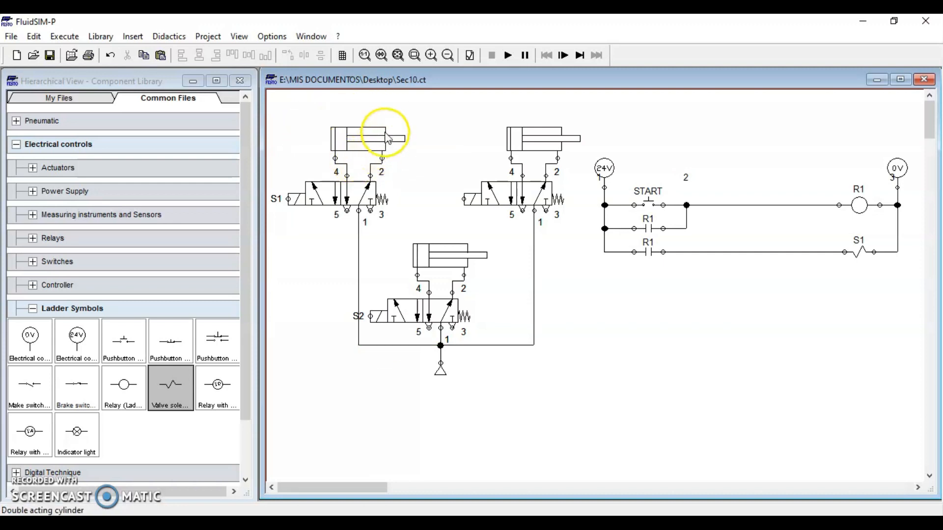
- Add the actuating label FCA2 to the cylinder driven by the S1 valve, with begin and end positions of 1000 mm
mouse_move(383, 153)
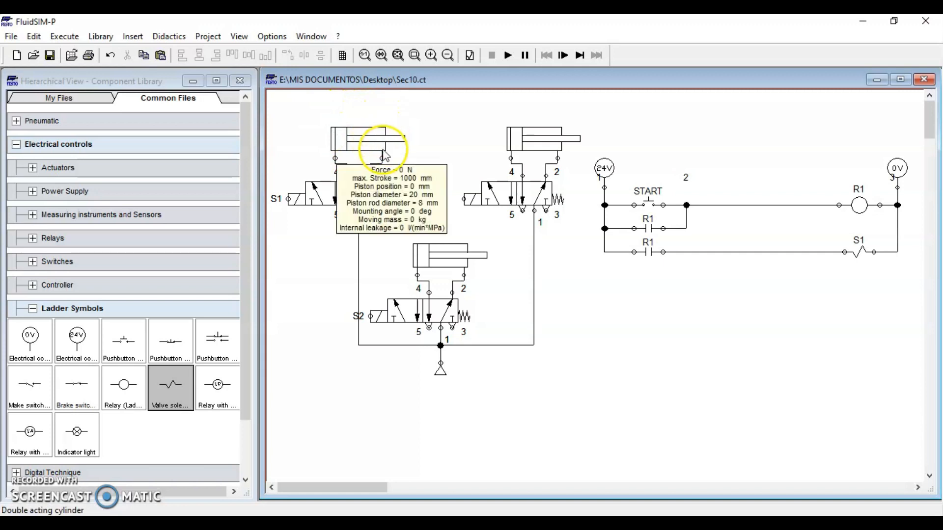
double_click(358, 139)
left_click(506, 136)
left_click(384, 182)
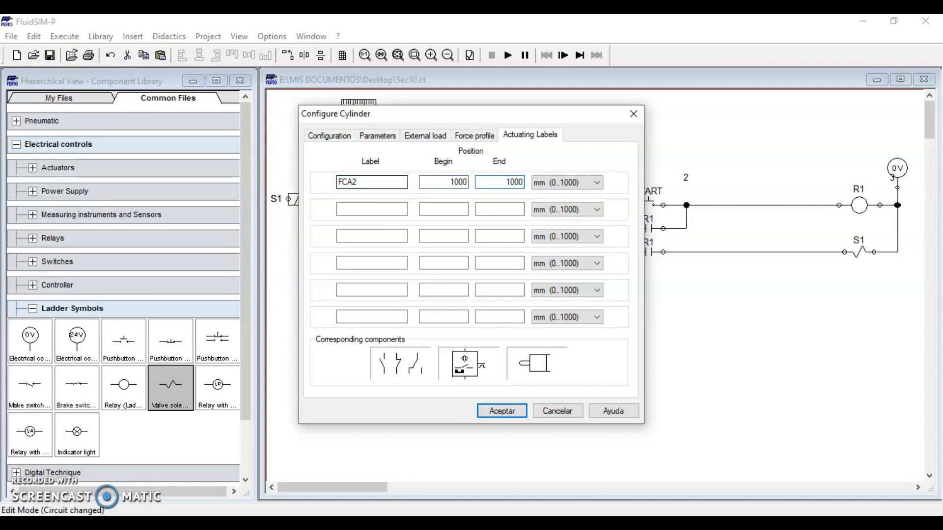
key("Return")
left_click(670, 353)
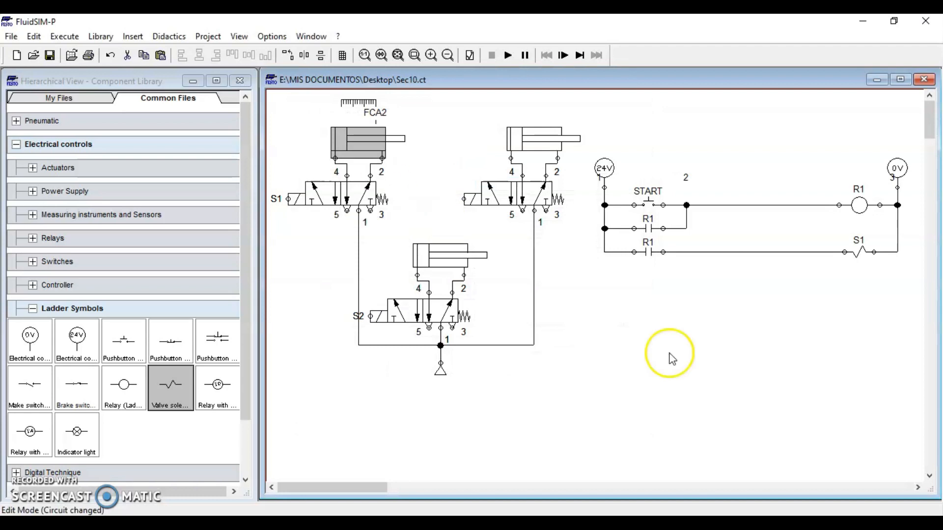
- Place a ladder make switch below the lower R1 contact and label it FCA2
left_click_drag(45, 397, 655, 289)
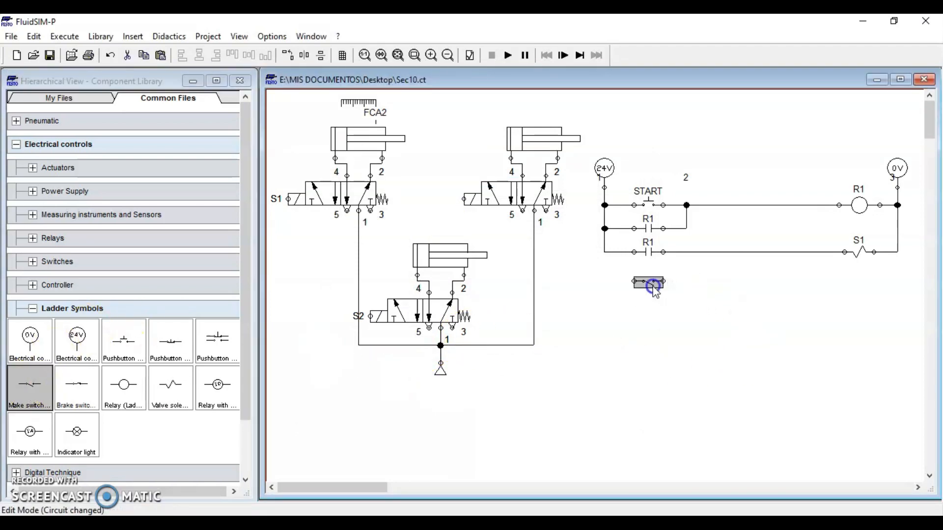
double_click(652, 279)
type("FCA2")
key("Return")
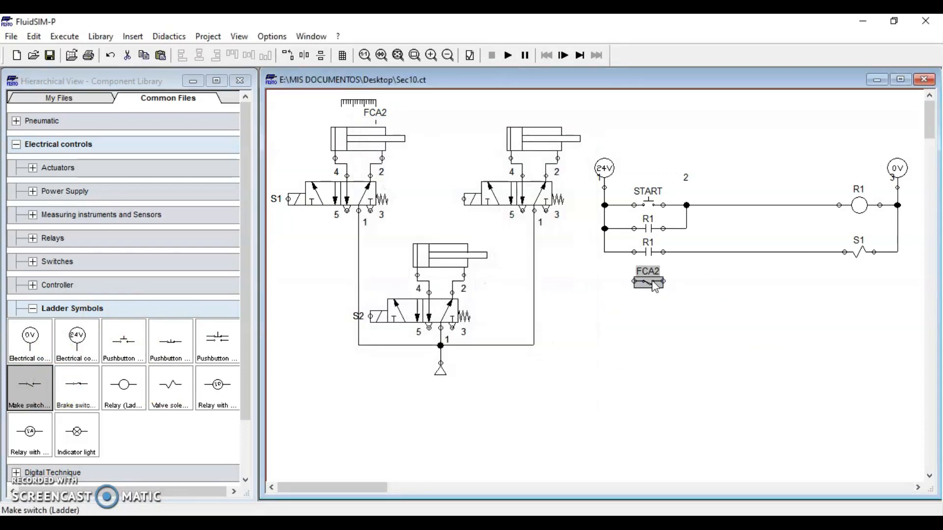
left_click(636, 352)
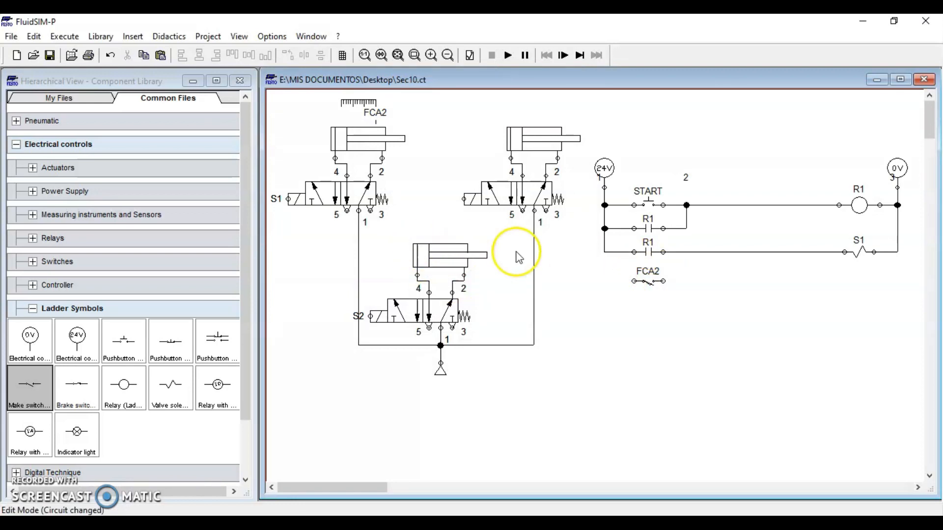
- Place a ladder relay below solenoid S1, level with the FCA2 switch, and label it R2
left_click_drag(140, 388, 857, 281)
left_click(852, 279)
left_click(860, 285)
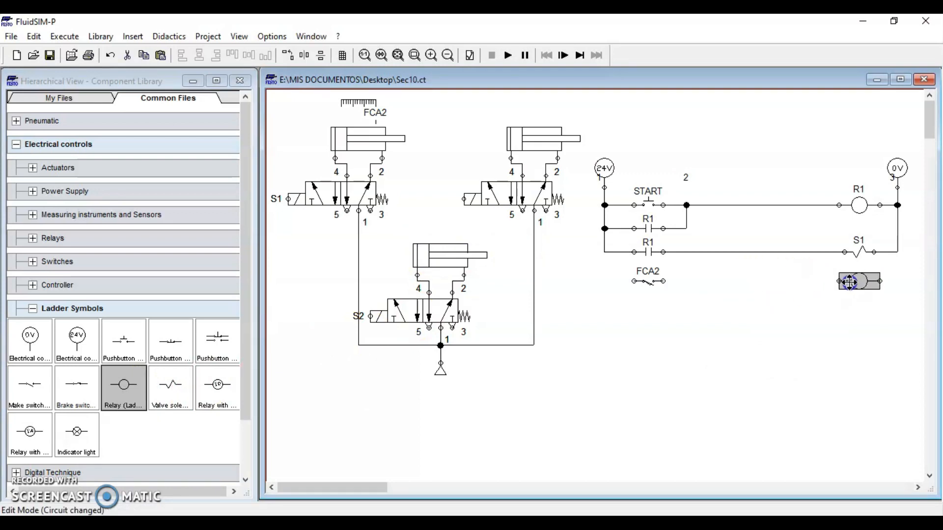
double_click(859, 281)
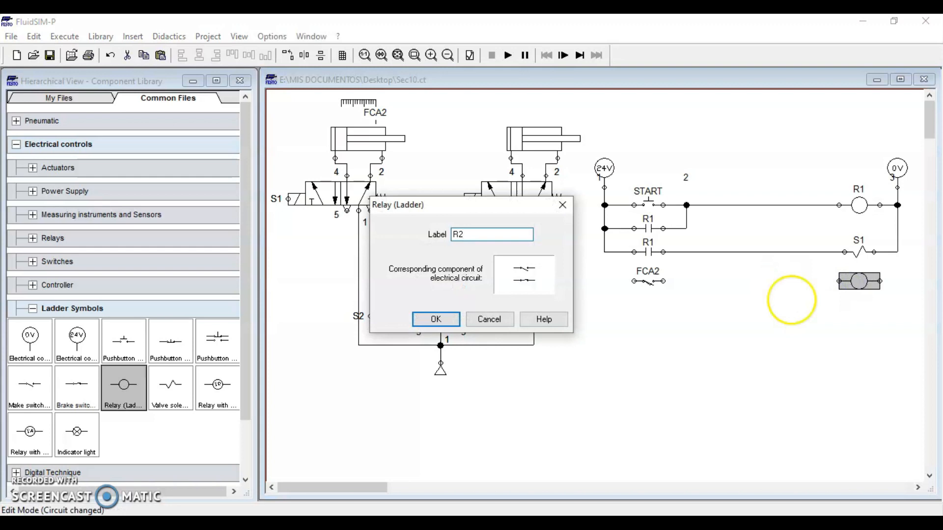
key("Return")
left_click(702, 320)
- Wire the FCA2 switch and relay R2 in series between the 24V and 0V lines
left_click(666, 283)
left_click_drag(839, 283, 840, 283)
left_click_drag(633, 282, 604, 252)
left_click_drag(880, 281, 898, 252)
- Place a make switch labelled R2 and a valve solenoid labelled S2 to form a new rung below FCA2
left_click_drag(29, 388, 650, 308)
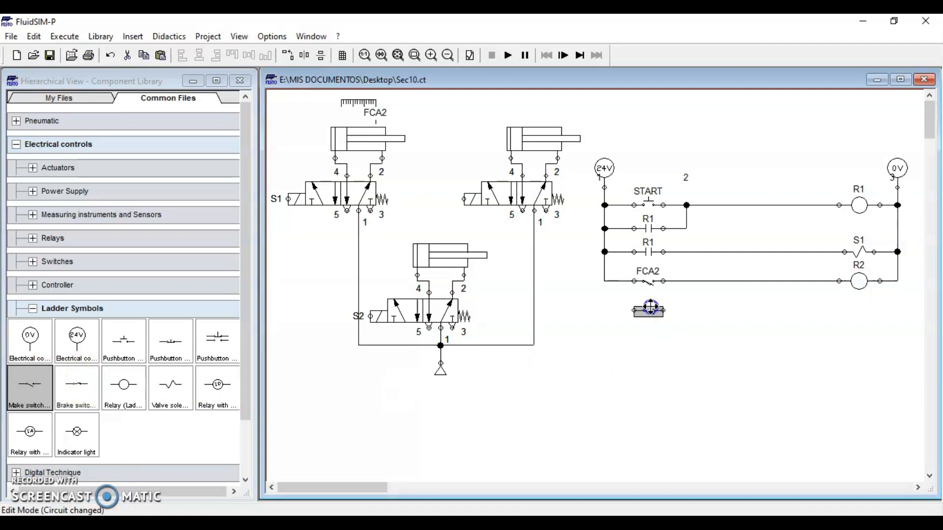
double_click(650, 307)
type("R2")
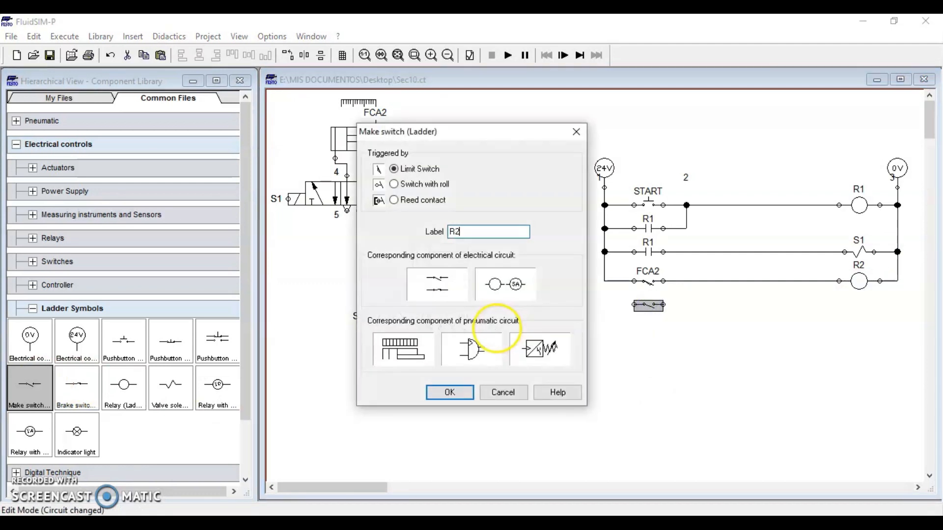
key("Return")
left_click_drag(173, 380, 854, 303)
double_click(859, 304)
type("S2")
key("Return")
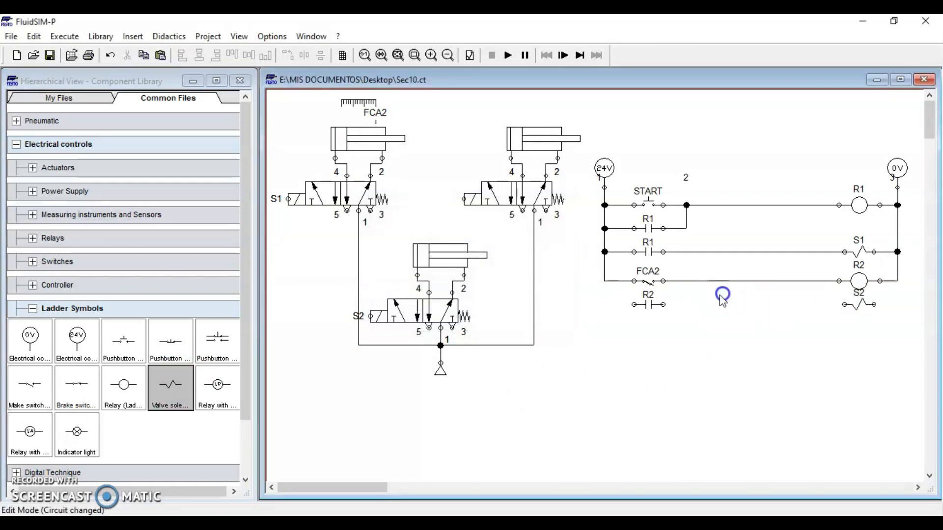
- Wire the R2 contact and solenoid S2 in series between the 24V and 0V lines
left_click_drag(663, 304, 844, 305)
left_click_drag(874, 304, 898, 281)
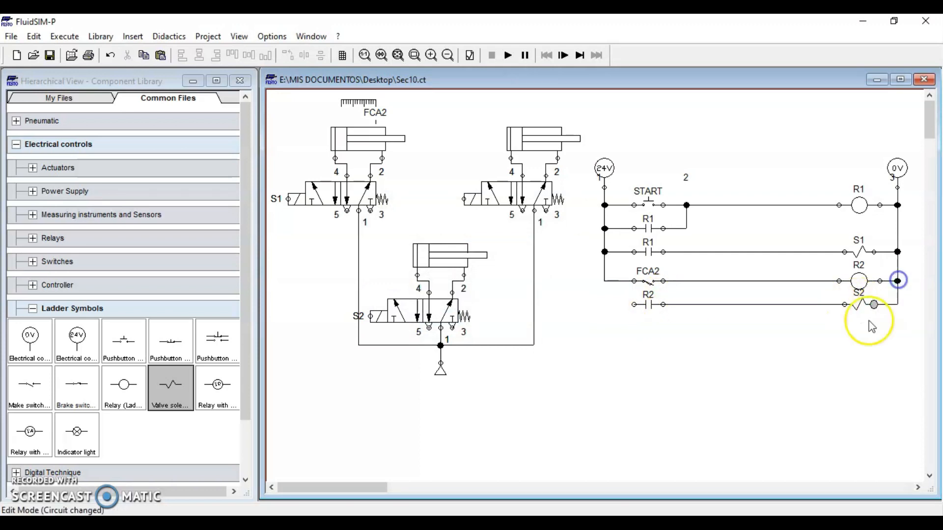
left_click_drag(634, 304, 605, 284)
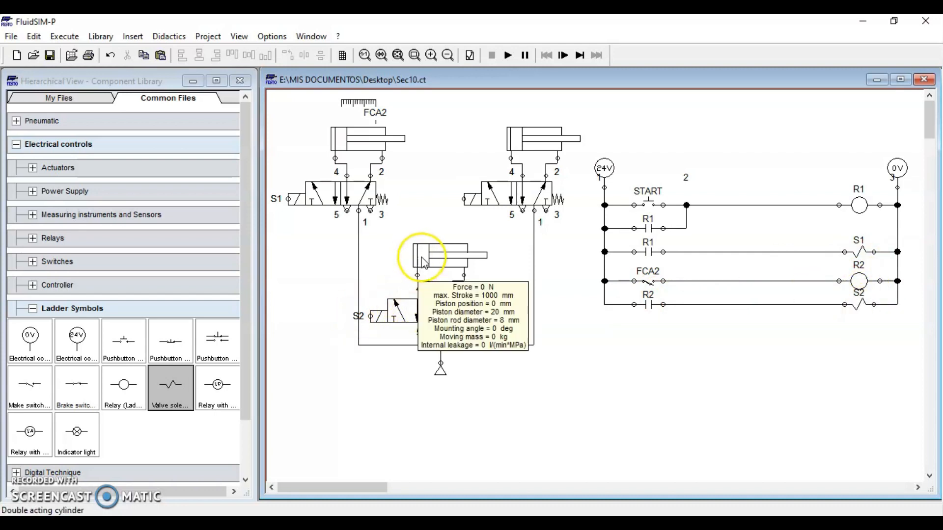
- Simulate the circuit, actuate START to check the sequence of the first two cylinders, and stop the simulation
left_click(508, 61)
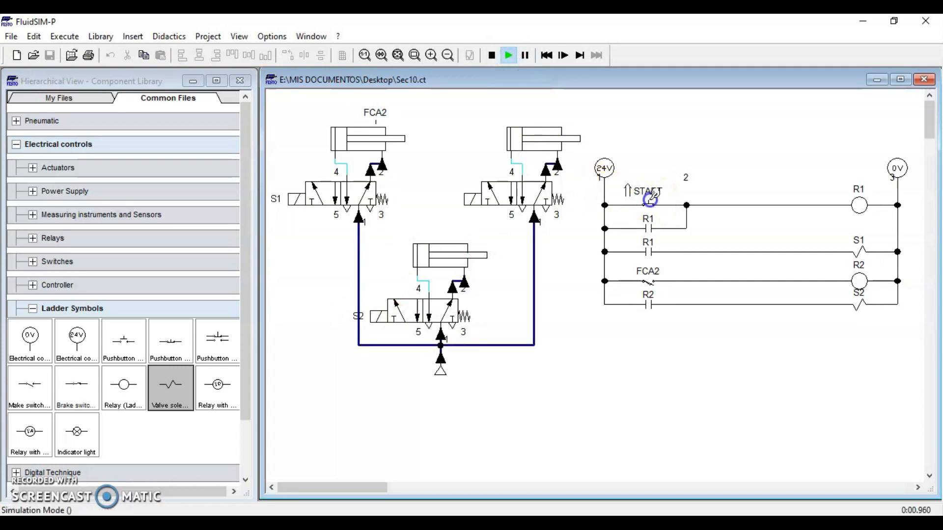
left_click(651, 199)
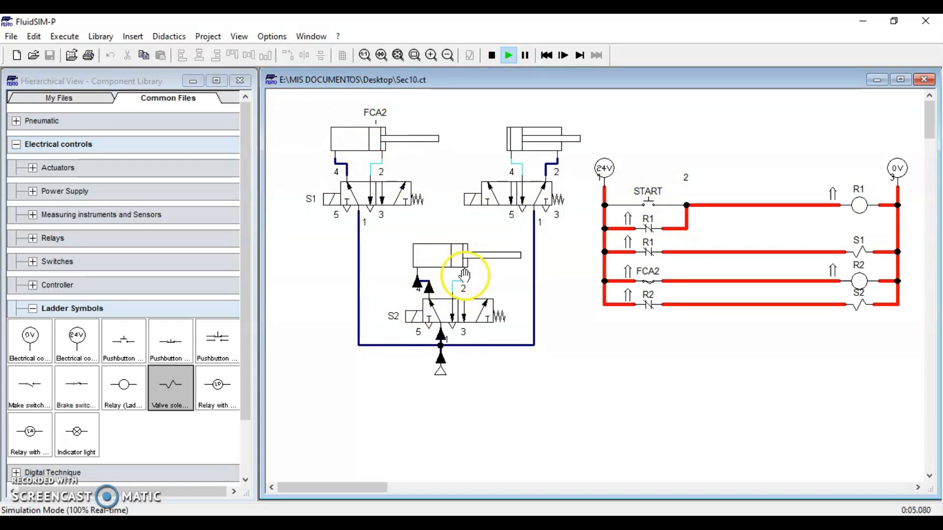
left_click(492, 56)
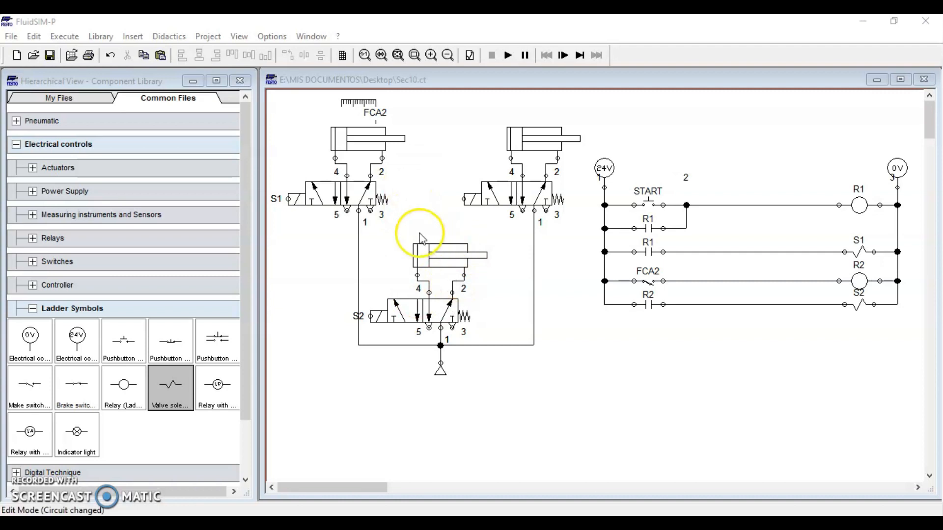
- Add the actuating label FCB2 at the 1000 mm position to the cylinder driven by the S2 valve
double_click(451, 259)
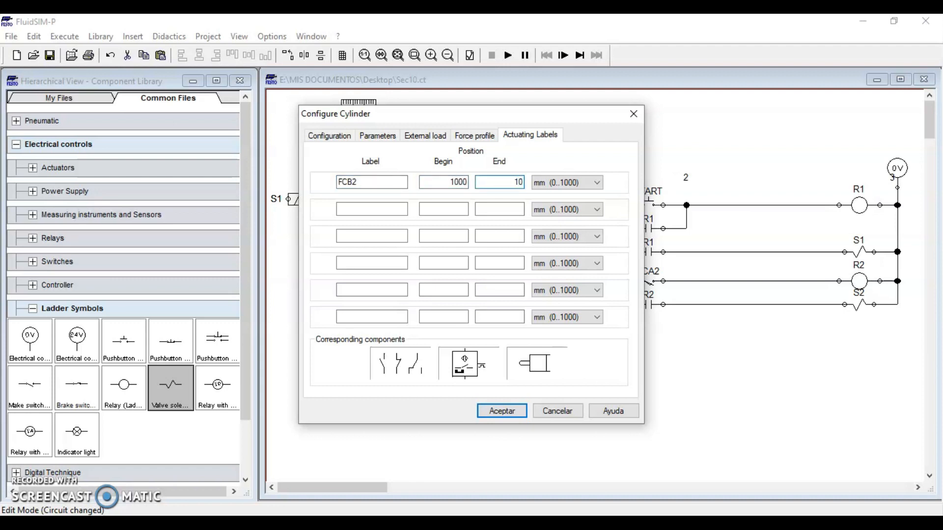
key("Return")
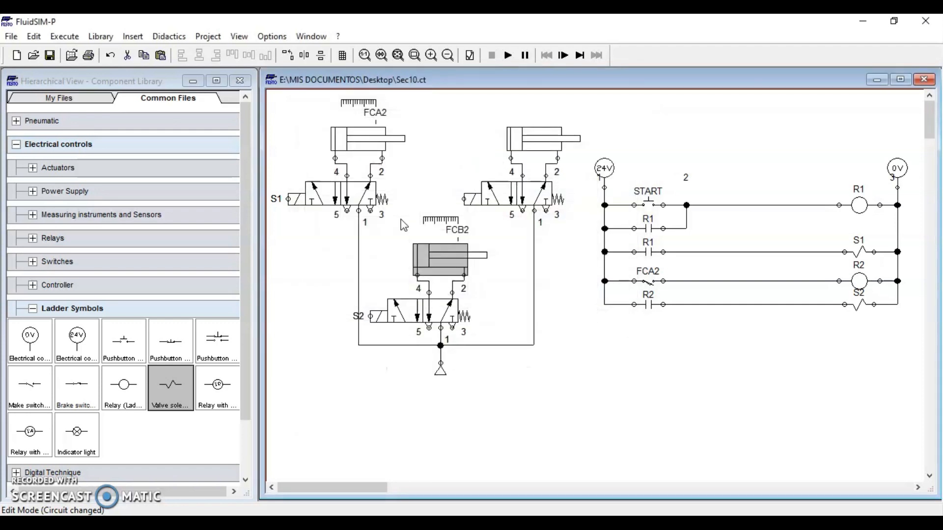
- Place a ladder make switch below the R2 contact and label it FCB2
left_click_drag(29, 386, 420, 363)
left_click_drag(497, 373, 671, 345)
left_click_drag(28, 386, 647, 344)
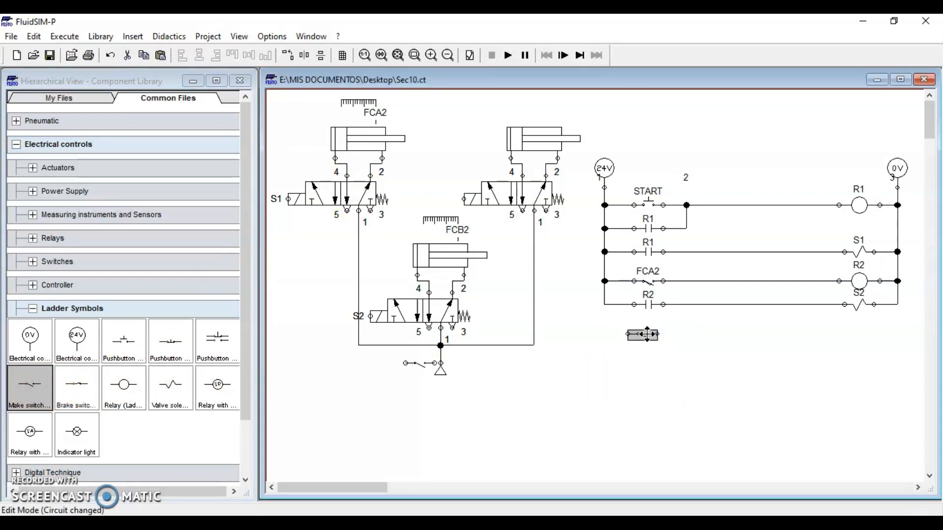
double_click(651, 334)
type("FCB2")
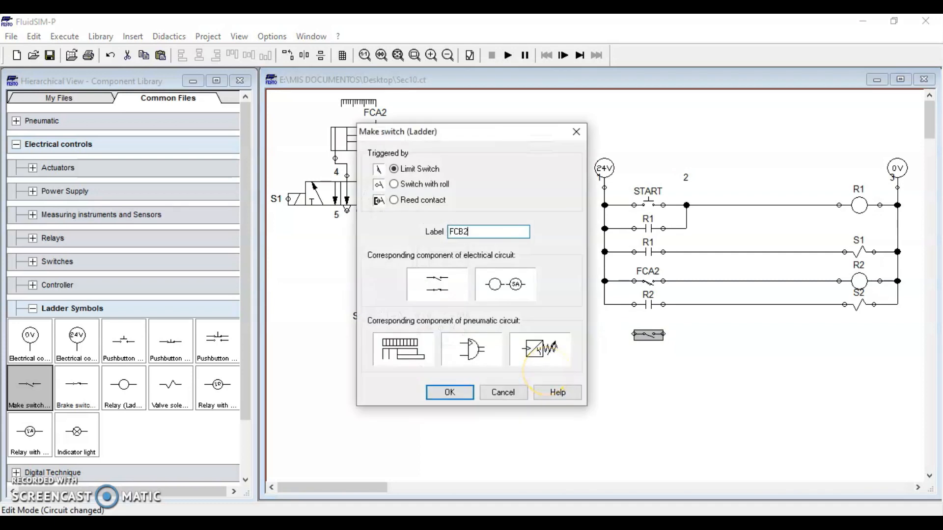
key("Return")
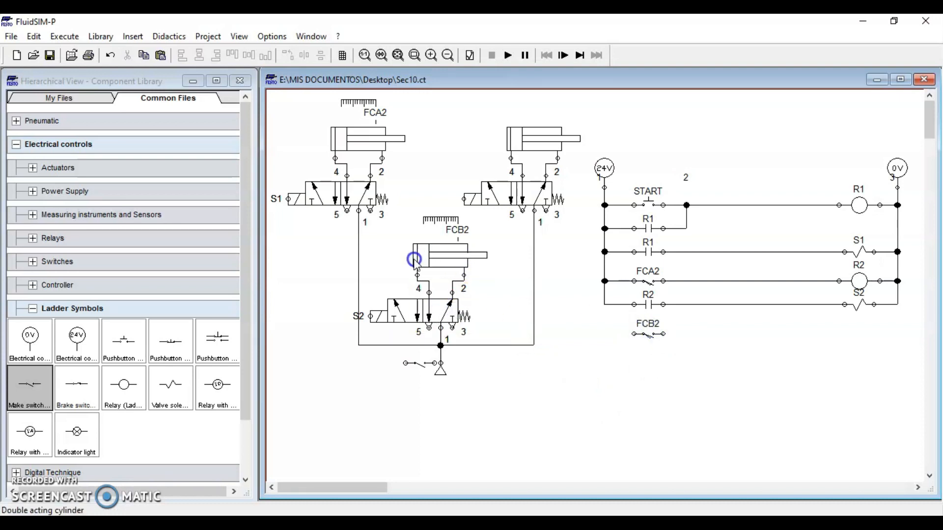
- Place a ladder relay below solenoid S2, level with the FCB2 switch, and label it R3
left_click_drag(135, 386, 854, 334)
double_click(848, 334)
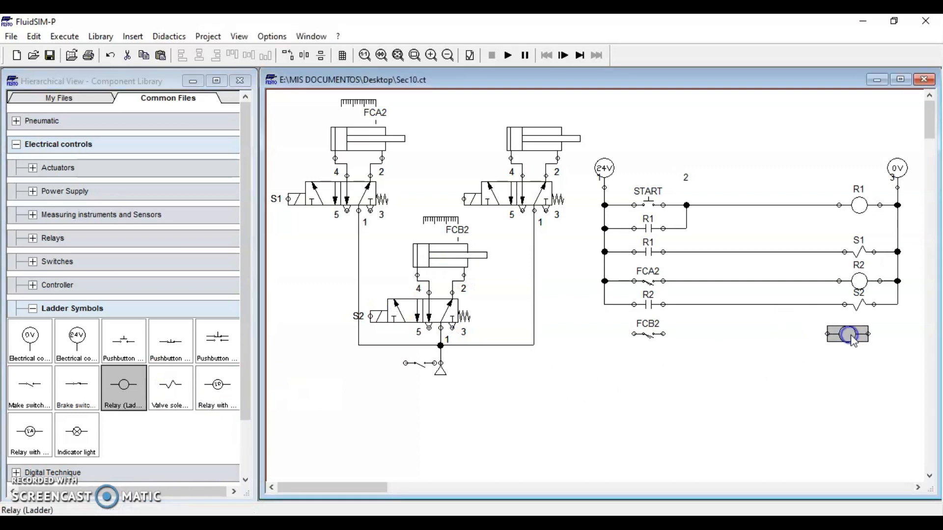
type("R3")
key("Return")
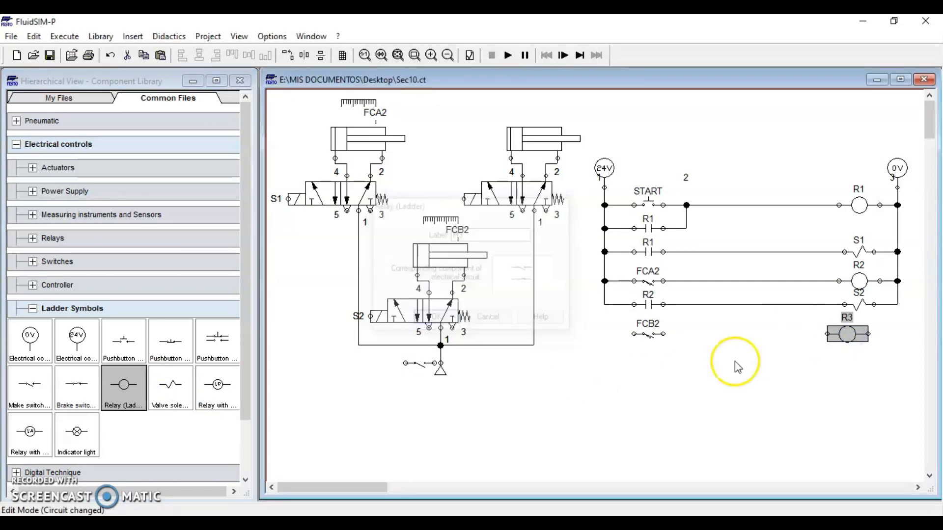
- Wire the FCB2 switch and relay R3 in series between the 24V and 0V lines
left_click_drag(665, 333, 764, 332)
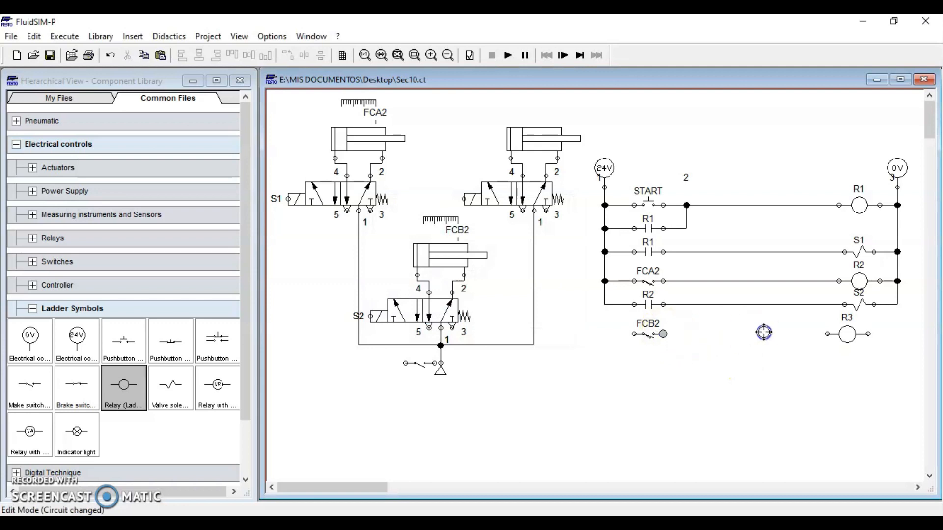
left_click_drag(824, 334, 826, 334)
left_click_drag(634, 334, 604, 304)
left_click_drag(868, 334, 898, 305)
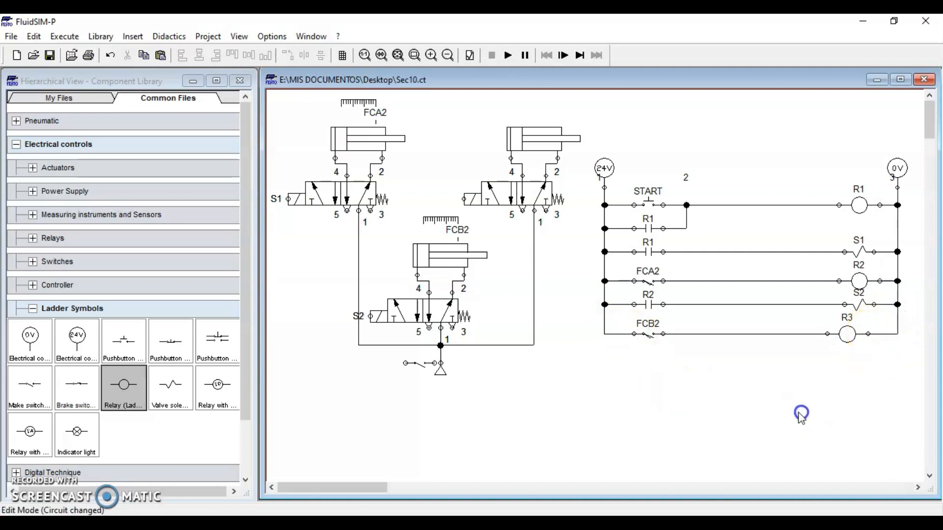
- Place a ladder make switch below the FCB2 switch and label it R3
left_click_drag(30, 388, 658, 391)
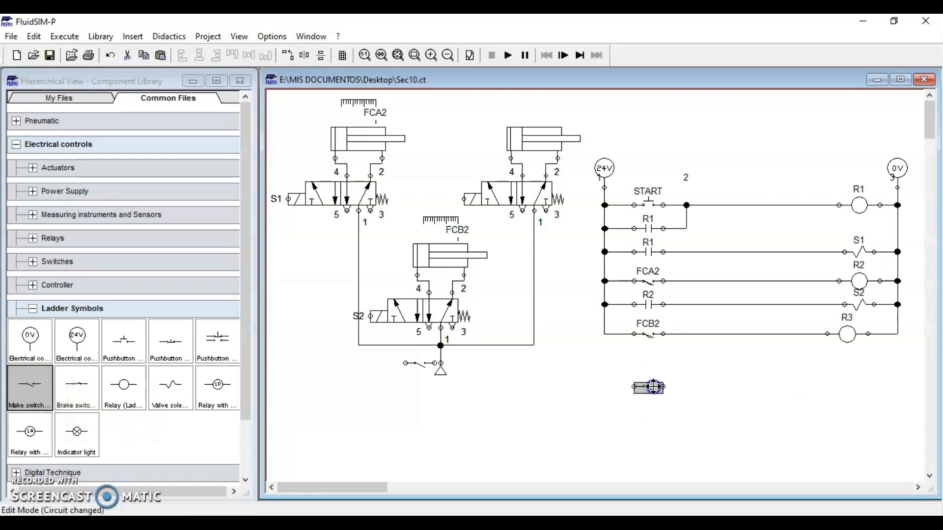
double_click(651, 387)
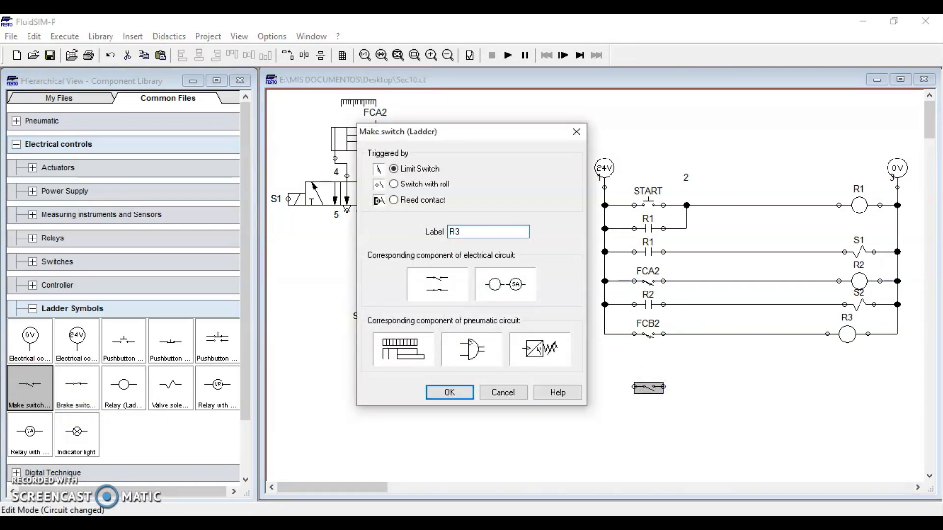
key("Return")
left_click(586, 412)
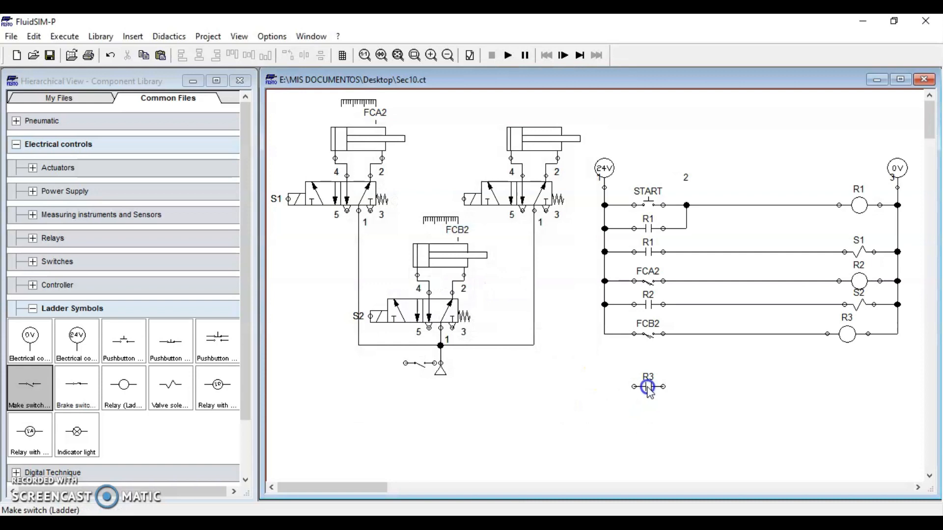
- Move the R3 make contact just below FCB2 and wire it in parallel with FCB2 as a latch for relay R3
left_click(615, 360)
left_click(673, 387)
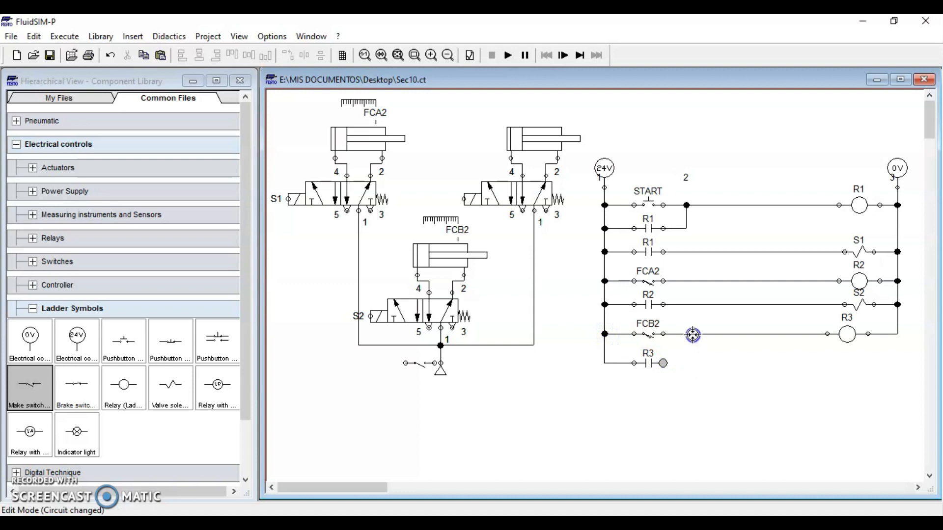
left_click_drag(692, 334, 692, 334)
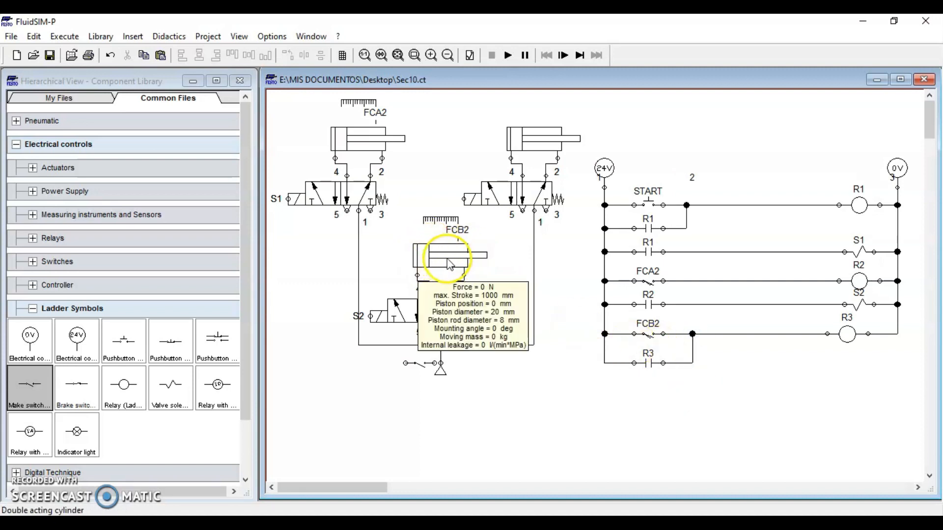
mouse_move(464, 270)
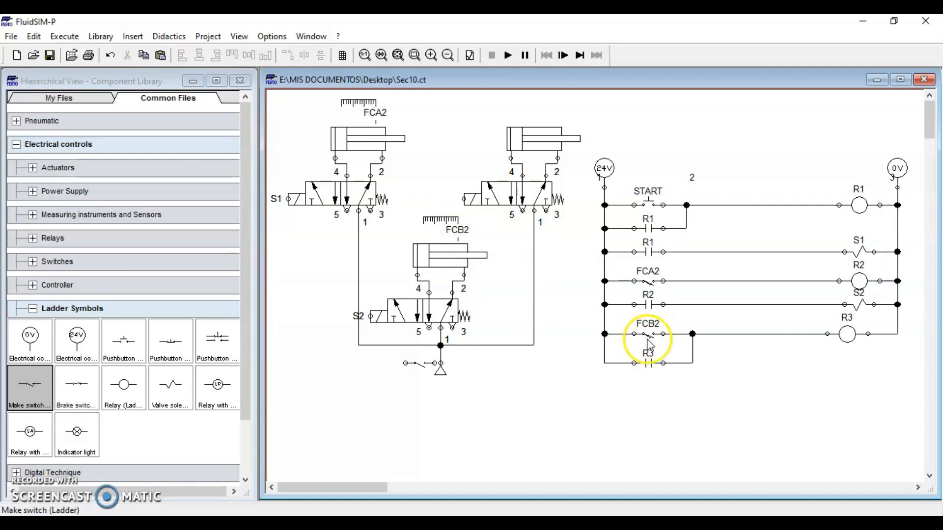
left_click(828, 334)
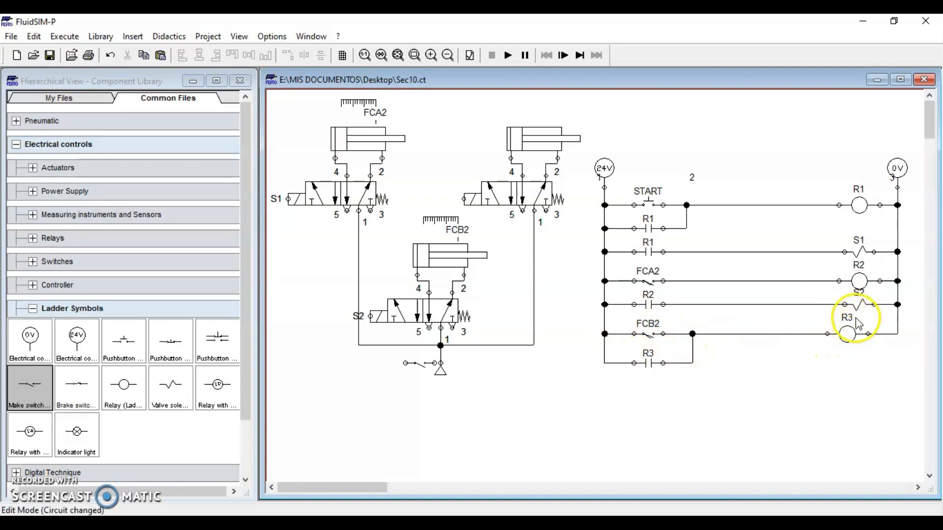
mouse_move(424, 257)
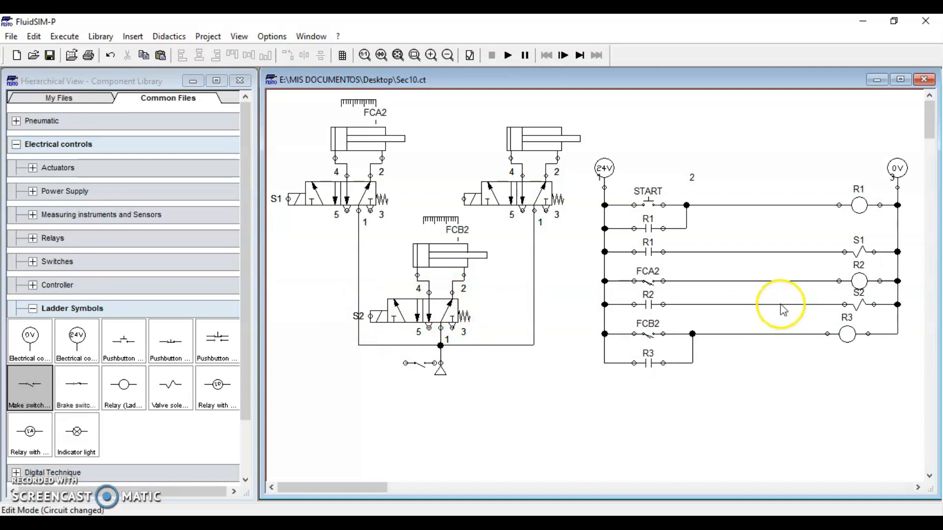
left_click(661, 305)
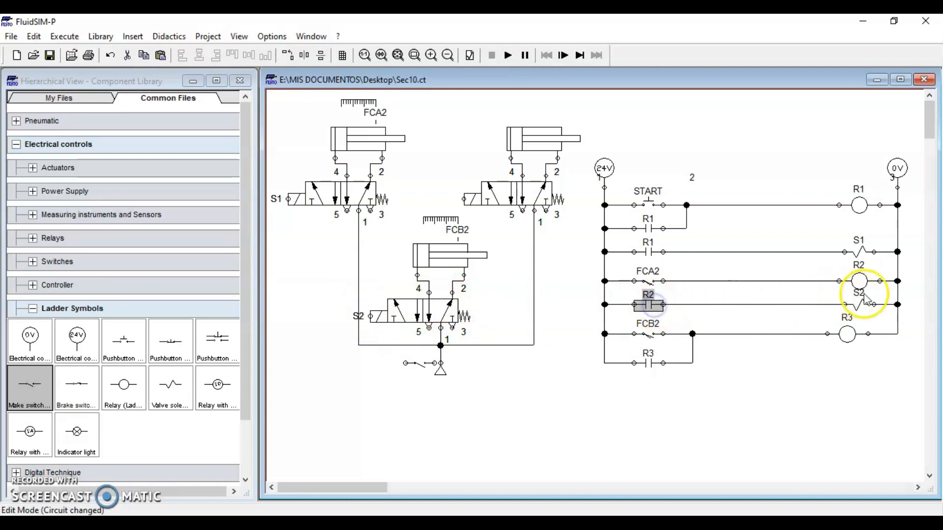
left_click(864, 282)
left_click(794, 290)
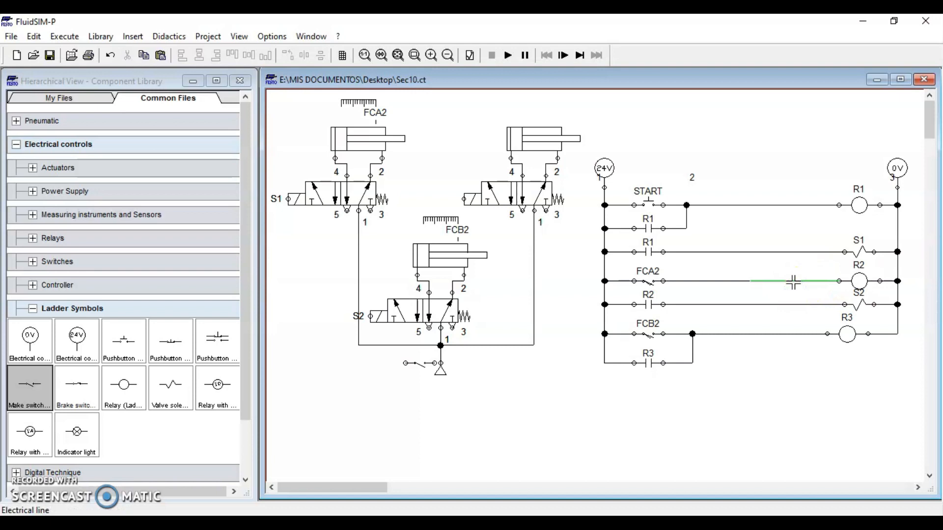
- Place a ladder break switch in the empty area below the pneumatic circuit and label it R3
left_click_drag(77, 388, 525, 399)
double_click(533, 398)
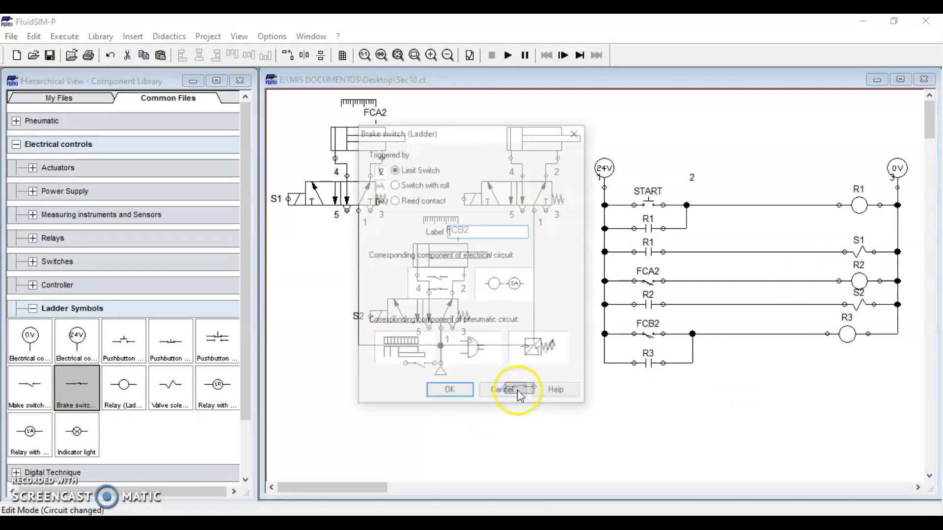
type("R3")
key("Return")
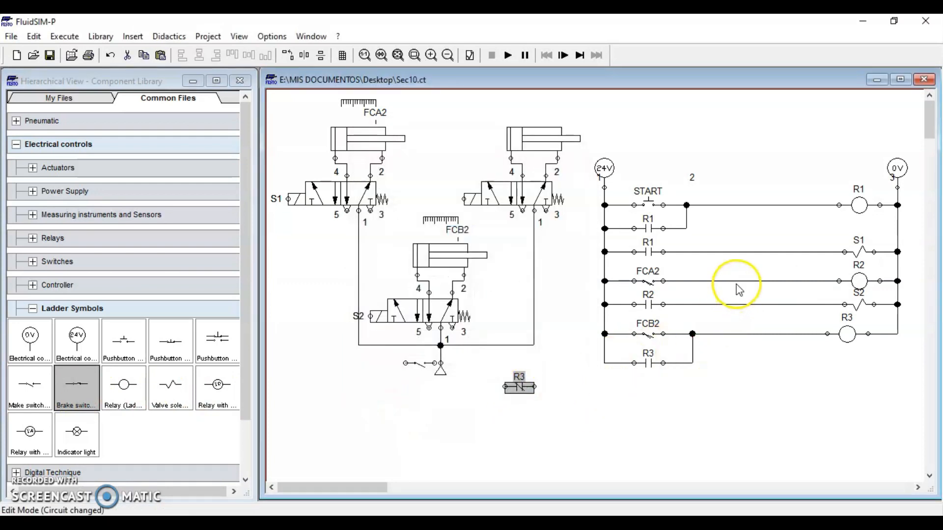
- Replace the line between the FCA2 switch and relay R2 with the R3 break contact wired in series
left_click_drag(735, 281, 751, 281)
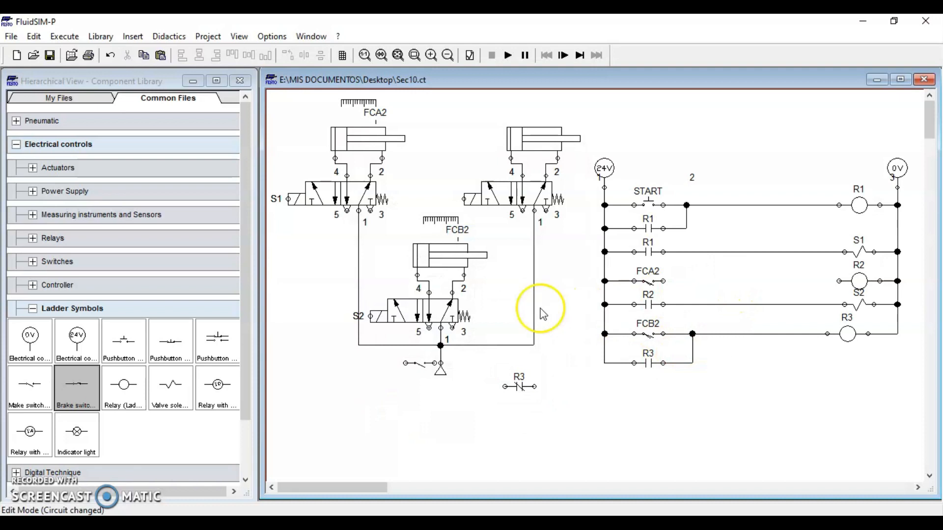
left_click_drag(521, 387, 663, 281)
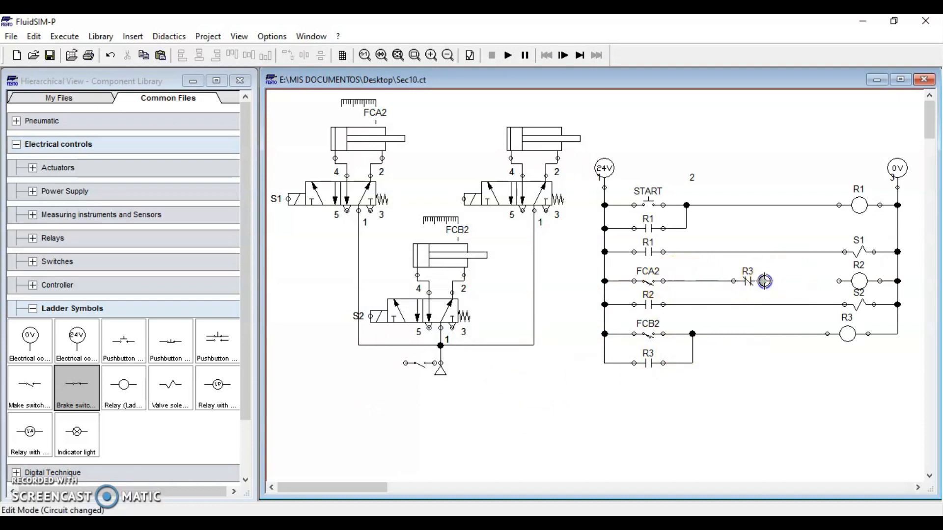
left_click_drag(837, 280, 838, 281)
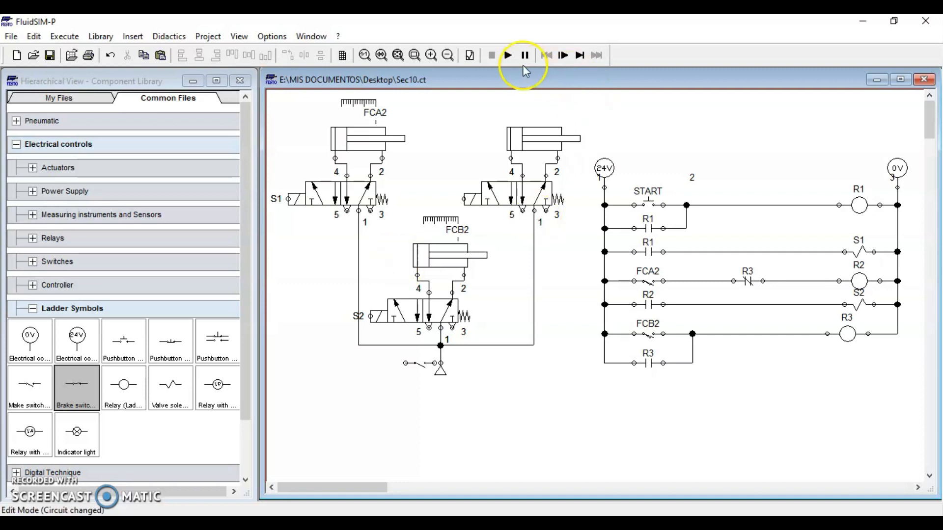
- Simulate the circuit by actuating START, observe the S1 and S2 cylinders, and stop the simulation
left_click(647, 202)
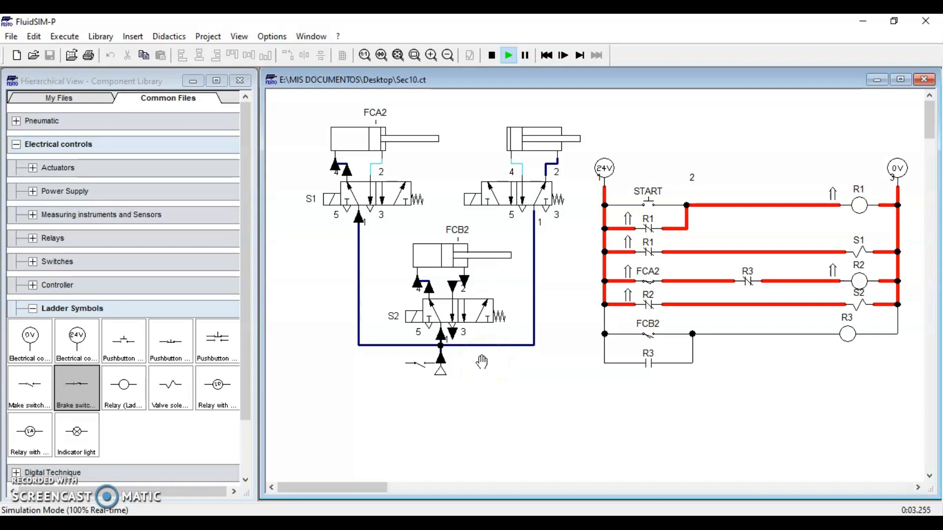
left_click(487, 347)
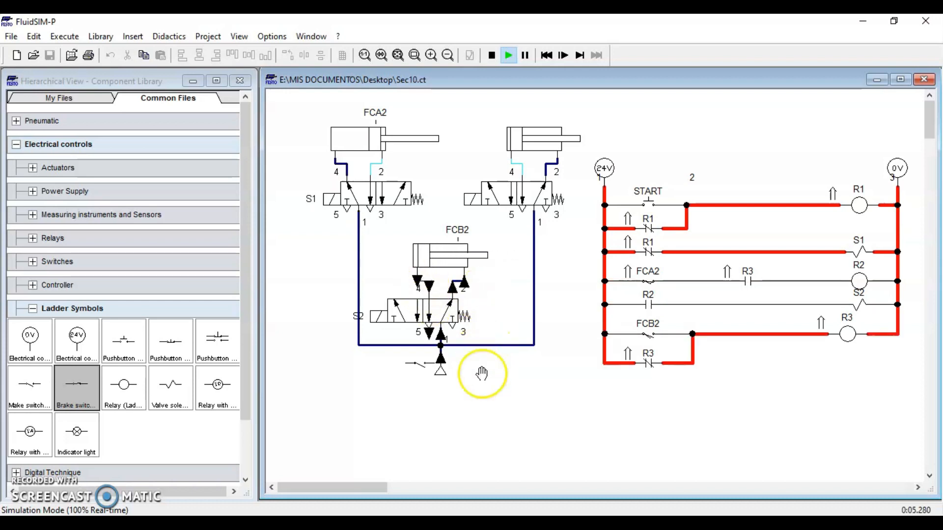
left_click(492, 58)
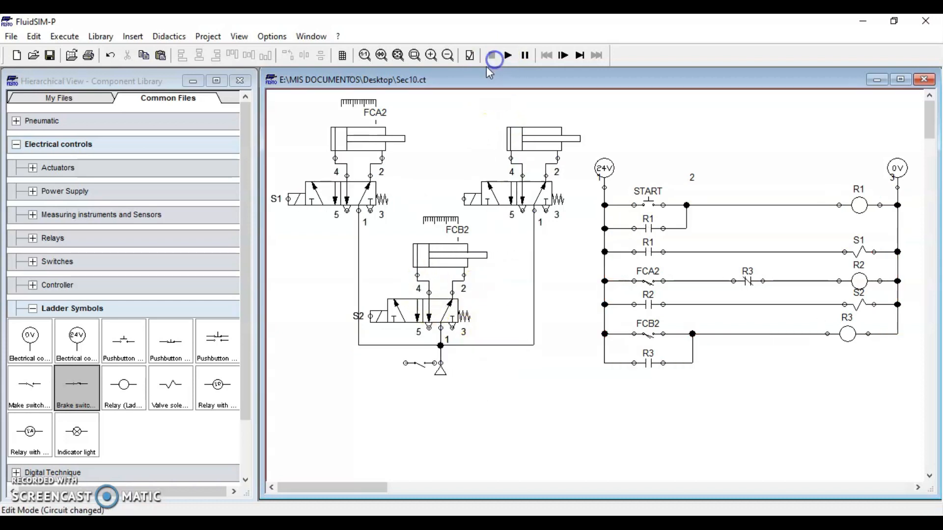
- Label the solenoid of the third cylinder's unlabelled 5/n way valve S3
left_click(66, 486)
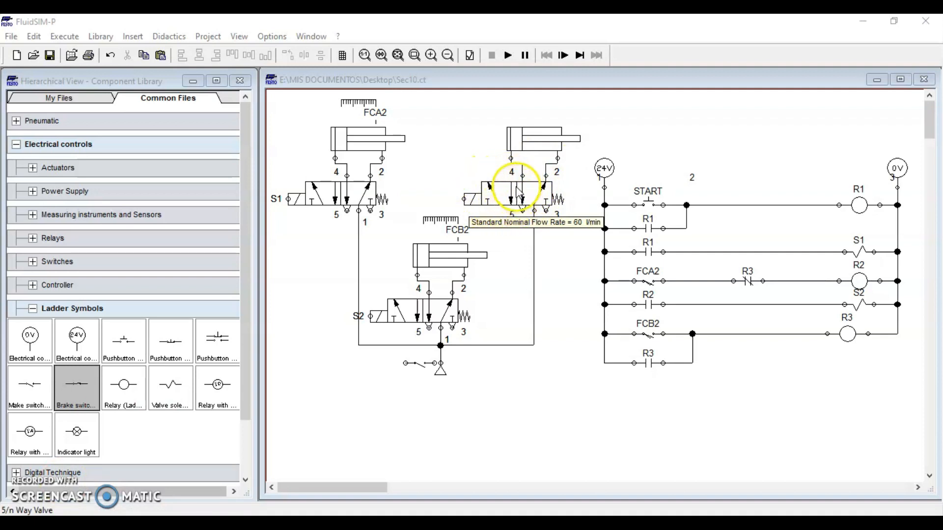
double_click(471, 199)
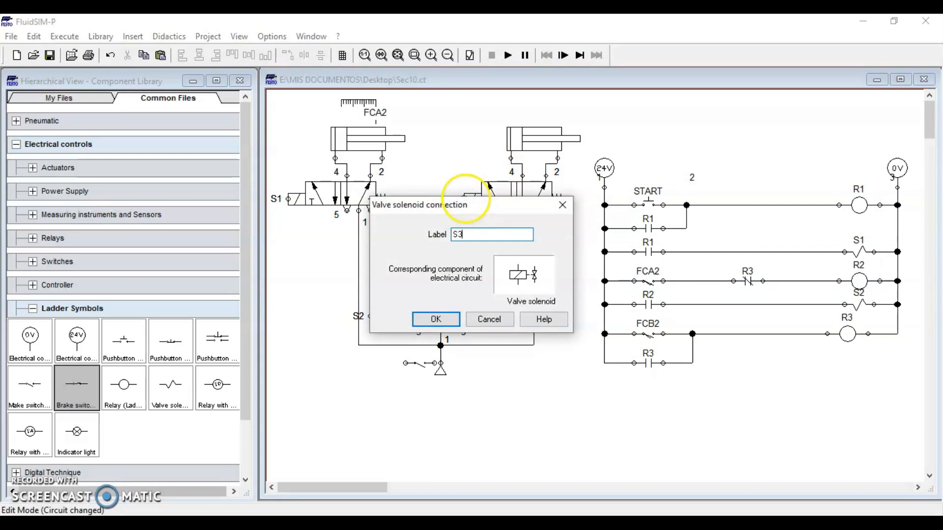
key("Return")
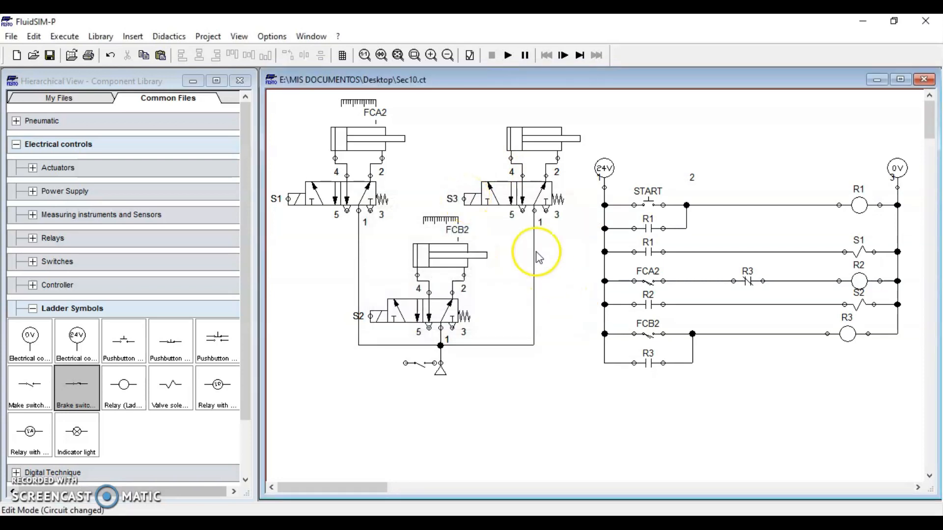
- Add the actuating label FCB1 at the 0 mm position to the cylinder driven by the S2 valve
mouse_move(540, 138)
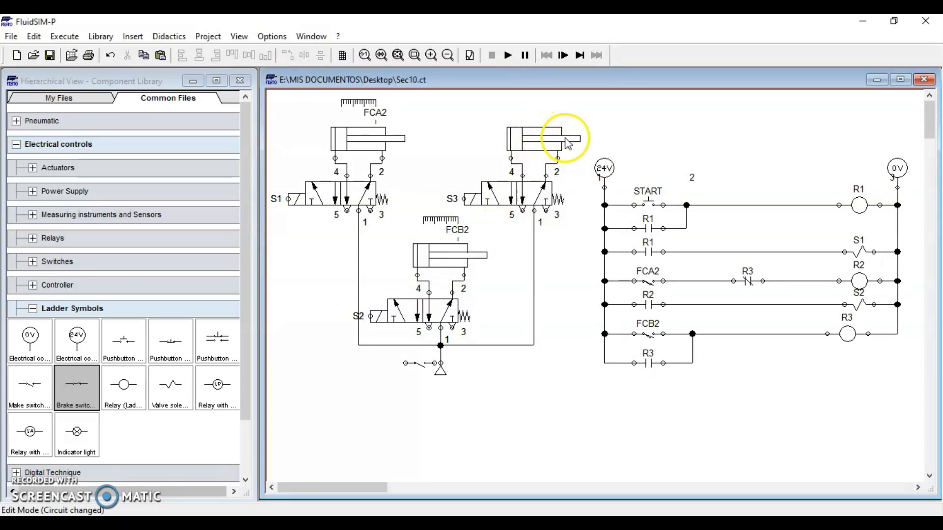
mouse_move(466, 248)
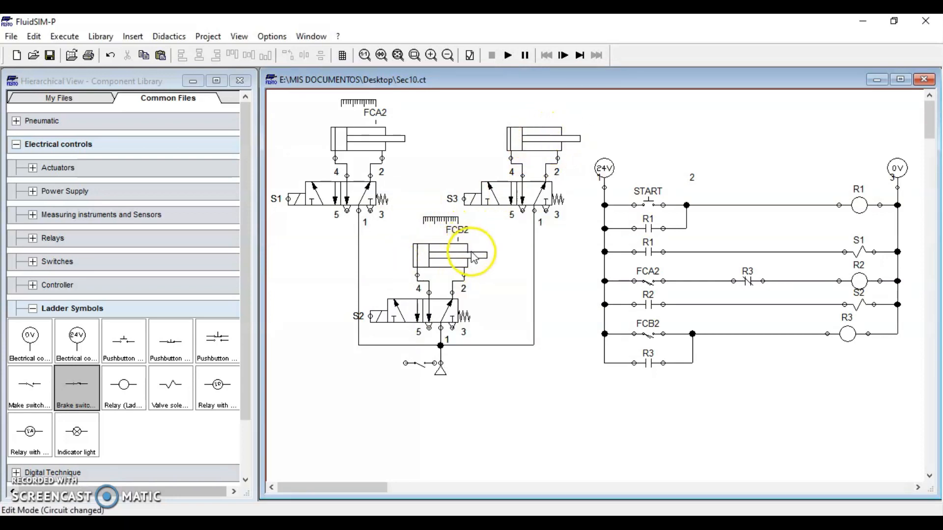
double_click(430, 259)
left_click(374, 209)
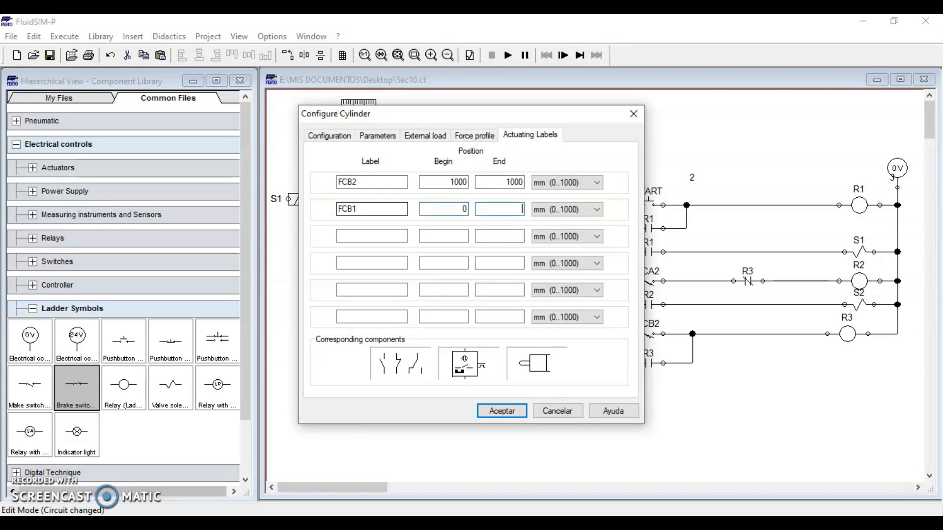
key("Return")
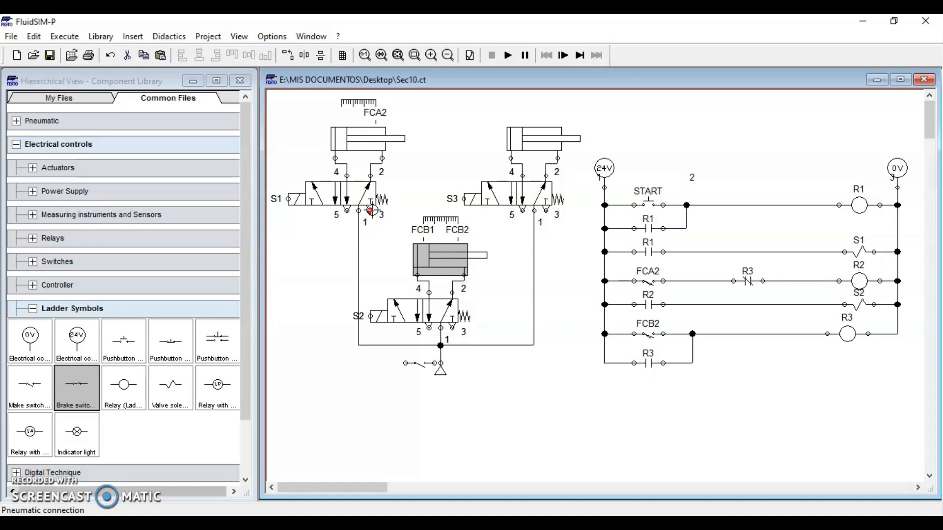
left_click(551, 368)
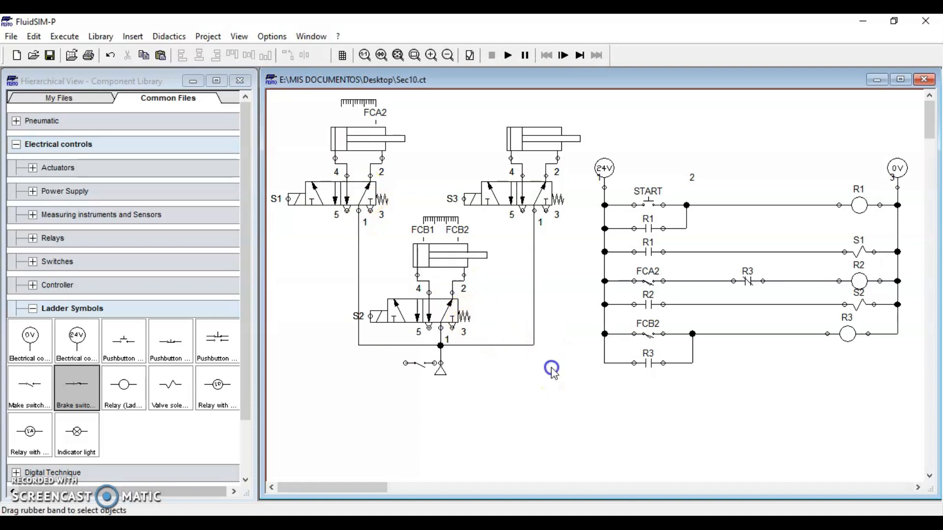
- Place a ladder make switch below the R3 latching contact and label it FCB1
left_click_drag(28, 385, 663, 405)
double_click(653, 394)
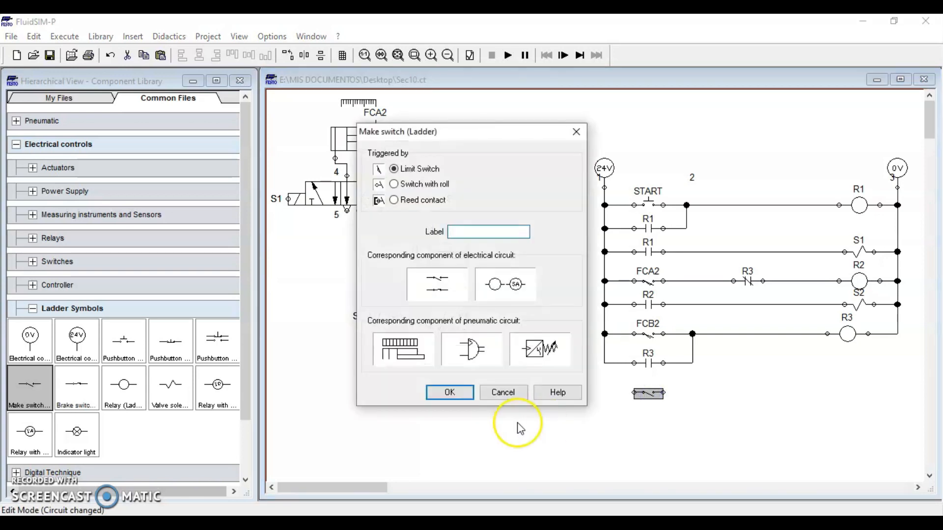
key("Return")
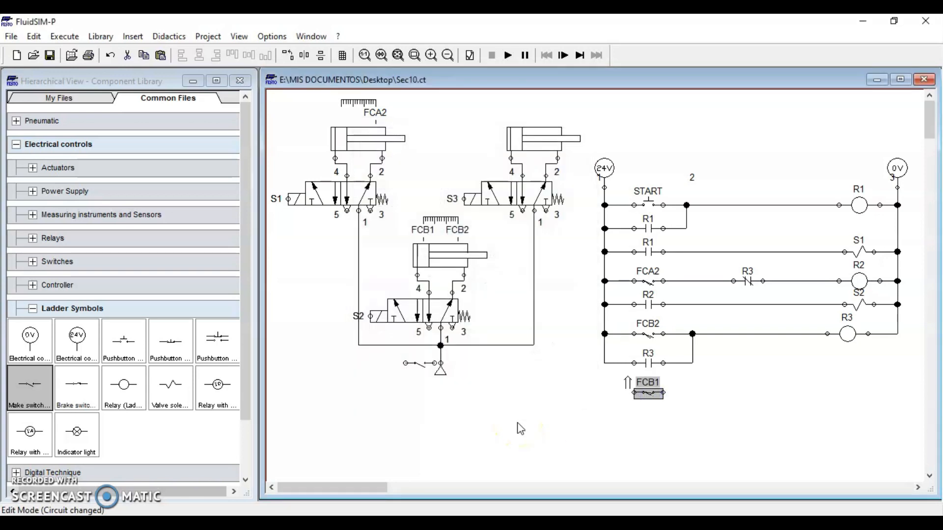
left_click(557, 435)
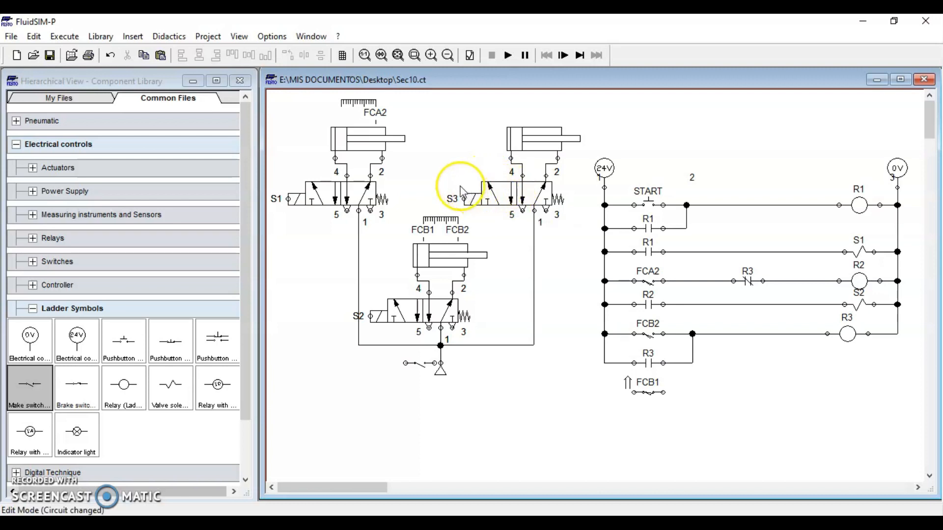
- Place a ladder relay below relay R3 and label it R4
left_click_drag(122, 388, 844, 387)
double_click(847, 388)
type("R4")
key("Return")
left_click(742, 394)
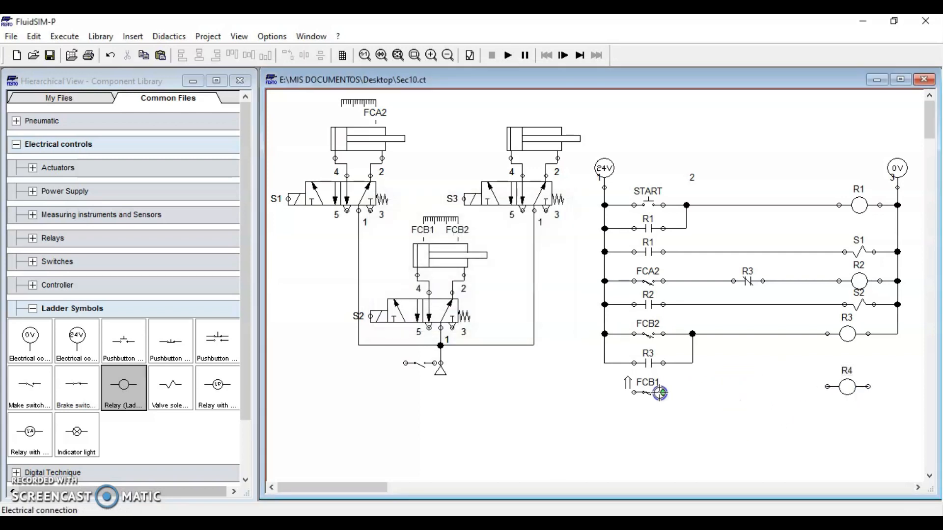
- Align relay R4 with the FCB1 switch and wire both in series between the 24V and 0V lines
left_click_drag(811, 389, 846, 393)
left_click(659, 403)
left_click_drag(633, 392, 605, 363)
left_click_drag(868, 393, 898, 334)
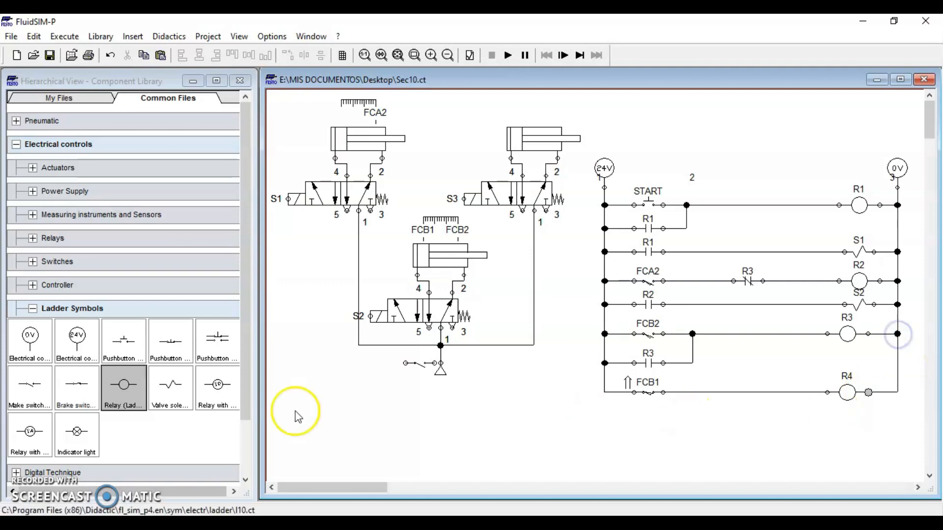
- Place a ladder make switch below the FCB1 switch and label it R4
left_click_drag(30, 386, 648, 422)
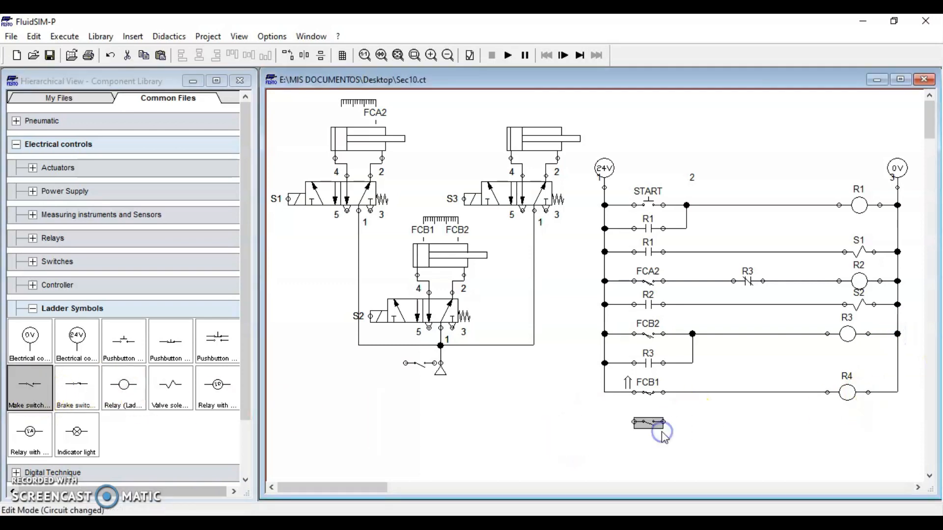
double_click(650, 423)
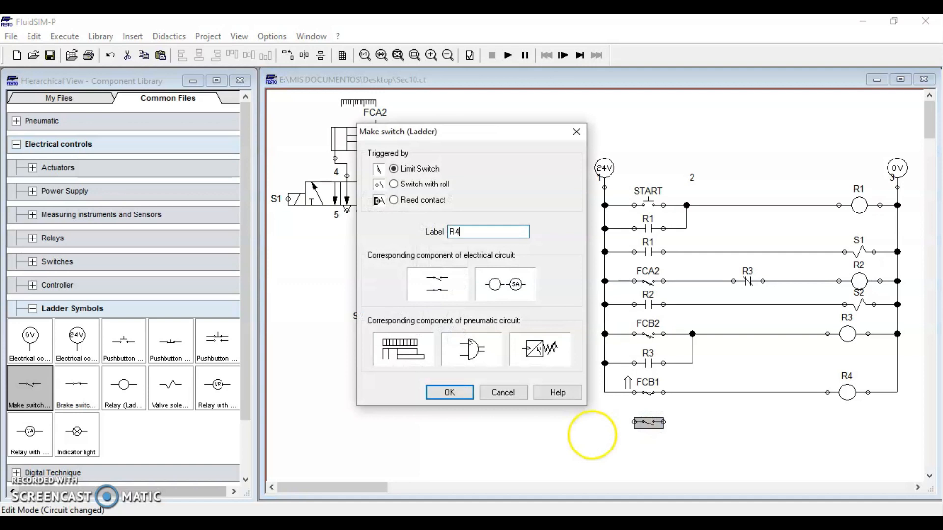
key("Return")
- Place a ladder valve solenoid below relay R4, level with the R4 contact, and label it S3
left_click_drag(179, 403, 856, 419)
double_click(852, 425)
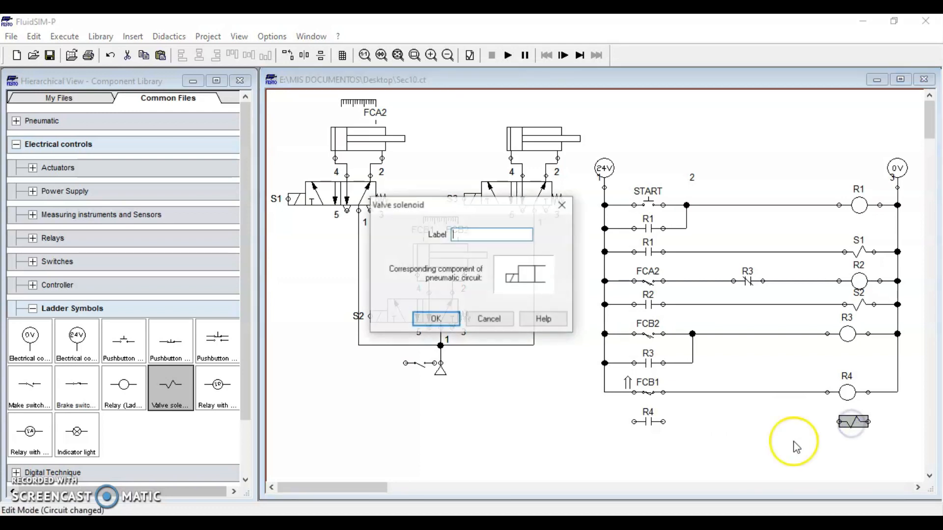
type("S3")
key("Return")
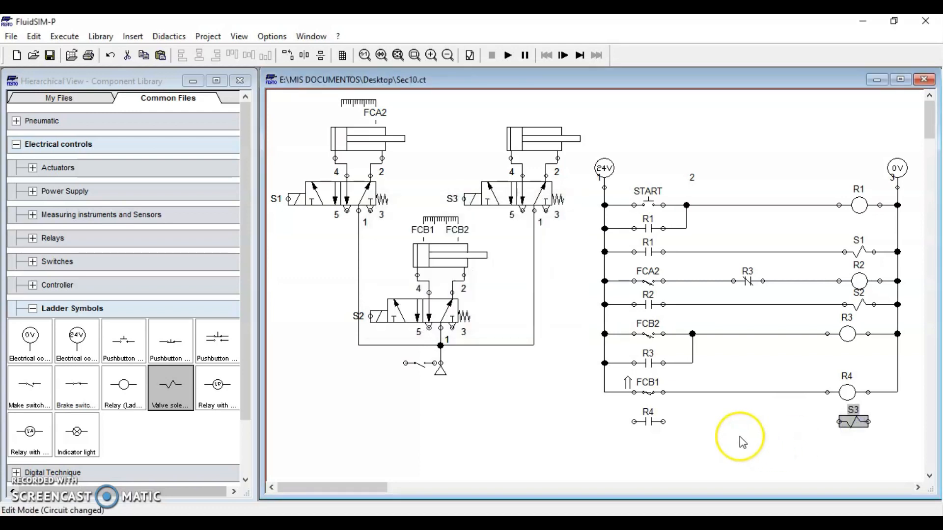
- Wire the lowest R4 contact and solenoid S3 in series between the 24V and 0V lines
left_click_drag(663, 421, 895, 414)
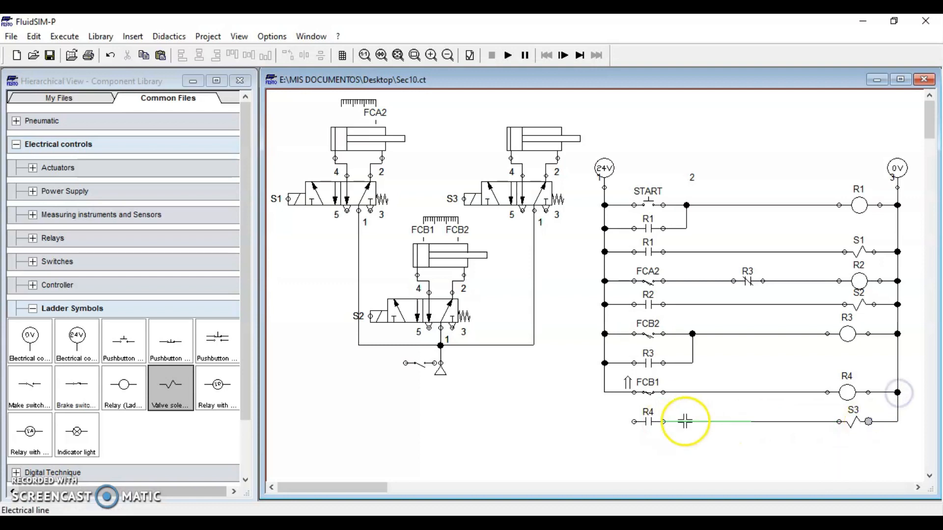
left_click_drag(634, 422, 605, 402)
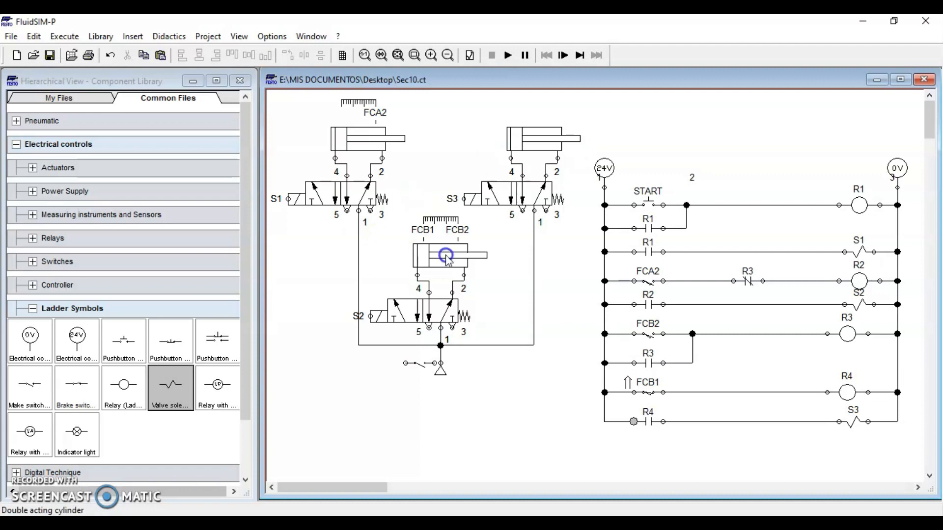
- Examine the FCB1 rung of relay R4 and the FCB2 rung with the R3 holding contact against the second cylinder's limit switches
left_click(431, 250)
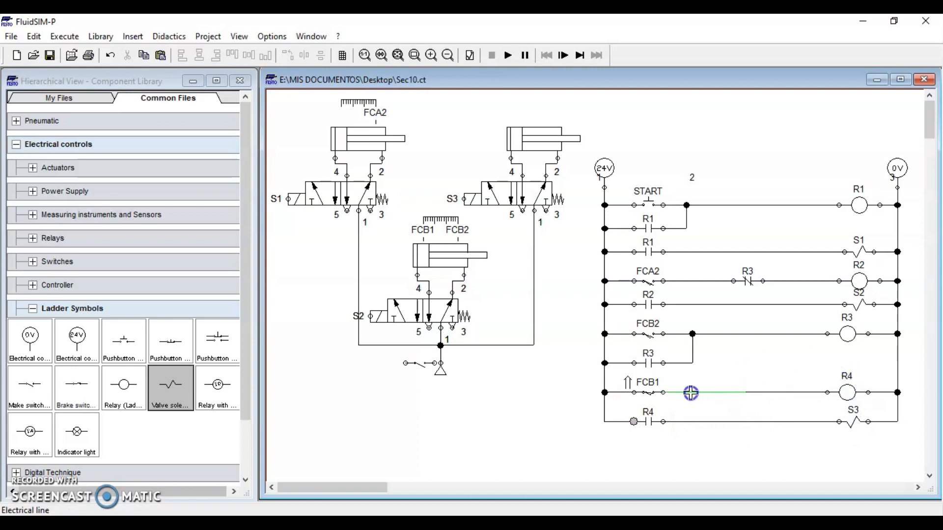
left_click(720, 392)
left_click_drag(741, 393, 828, 393)
left_click_drag(587, 374, 853, 402)
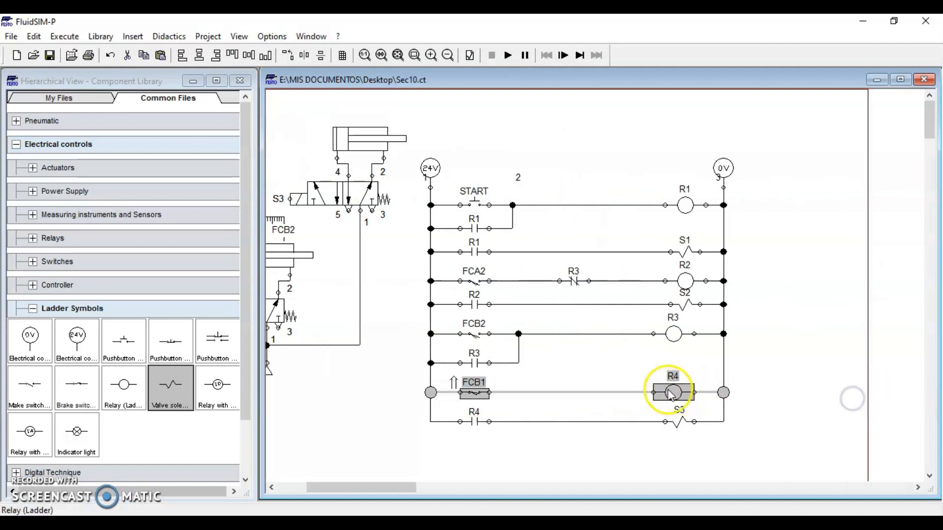
left_click_drag(327, 487, 292, 487)
left_click(592, 384)
left_click_drag(589, 327, 909, 371)
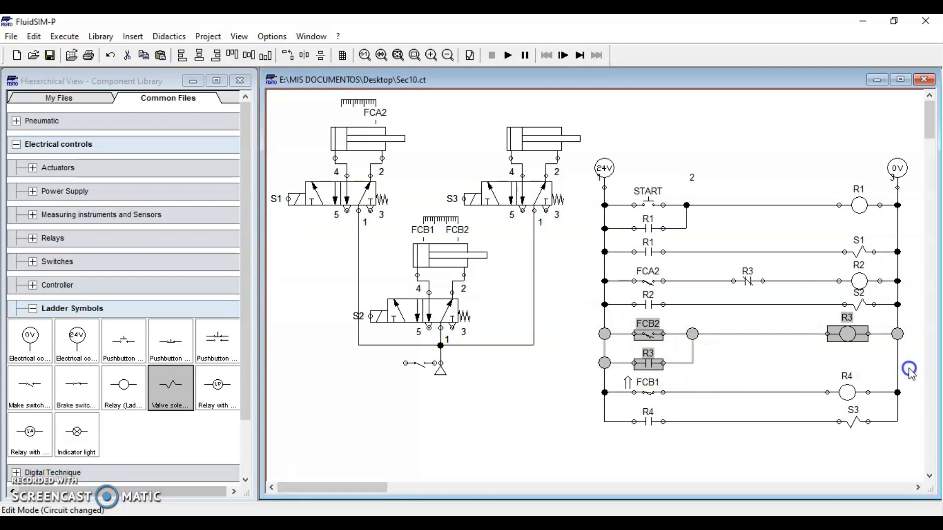
left_click(851, 344)
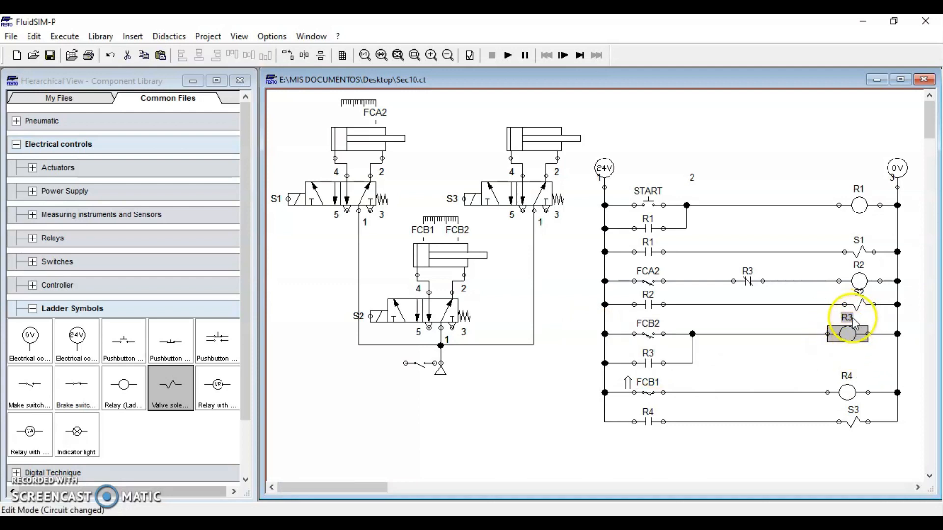
left_click(762, 347)
- Replace the wire between the FCB1 switch and relay R4 with a ladder make switch, and delete the stray switch beside the air supply
left_click(727, 391)
key("Delete")
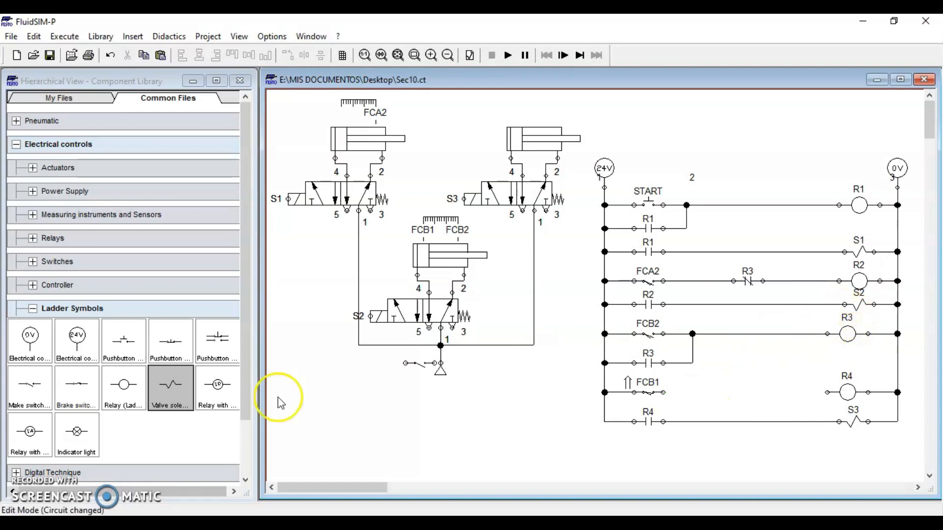
left_click_drag(29, 386, 715, 400)
left_click(420, 364)
key("Delete")
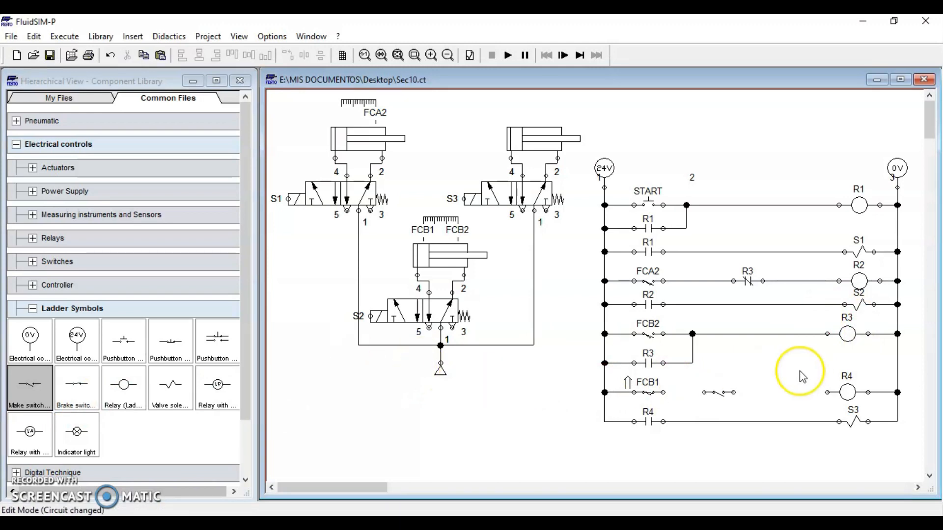
- Label the new make switch R3 and wire it in series between the FCB1 switch and relay R4
double_click(723, 395)
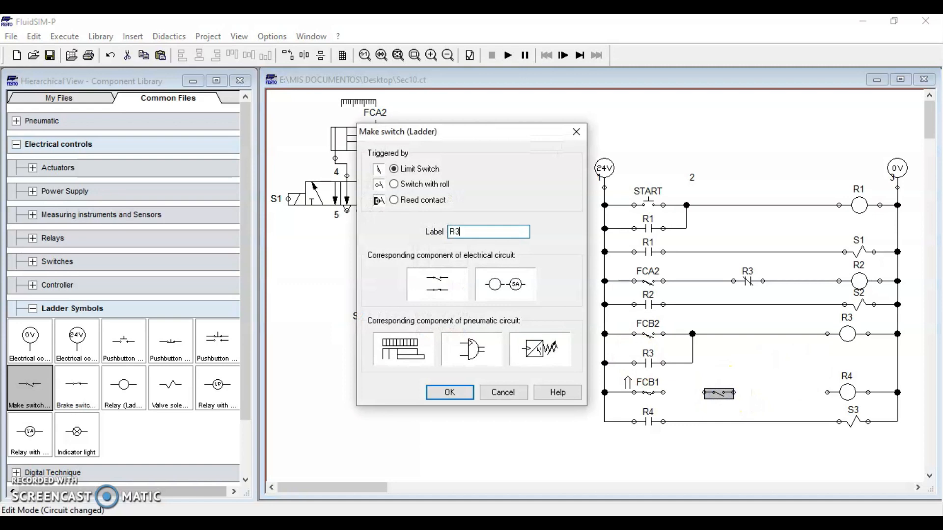
key("Return")
left_click_drag(702, 389, 664, 392)
left_click_drag(732, 393, 824, 393)
left_click(761, 448)
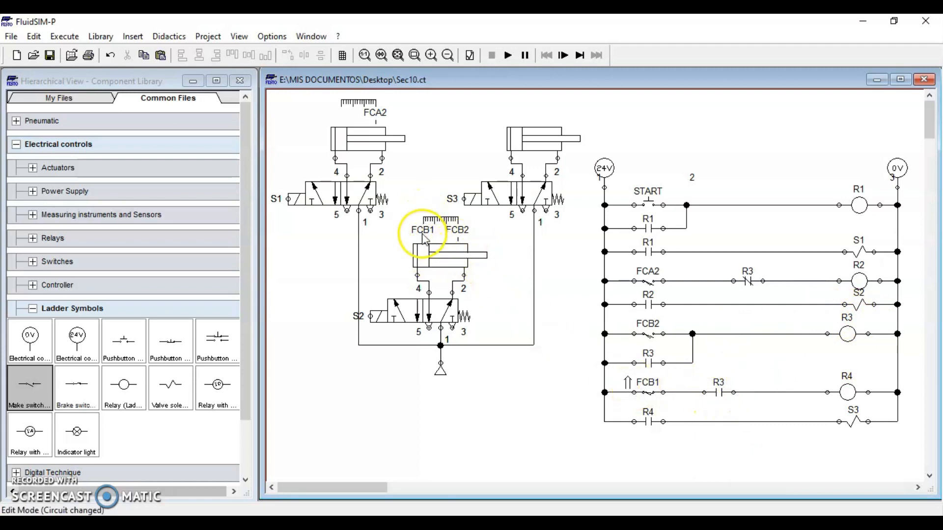
- Simulate the circuit, actuate the START pushbutton to check the cylinder sequence, and stop the simulation
left_click(643, 395)
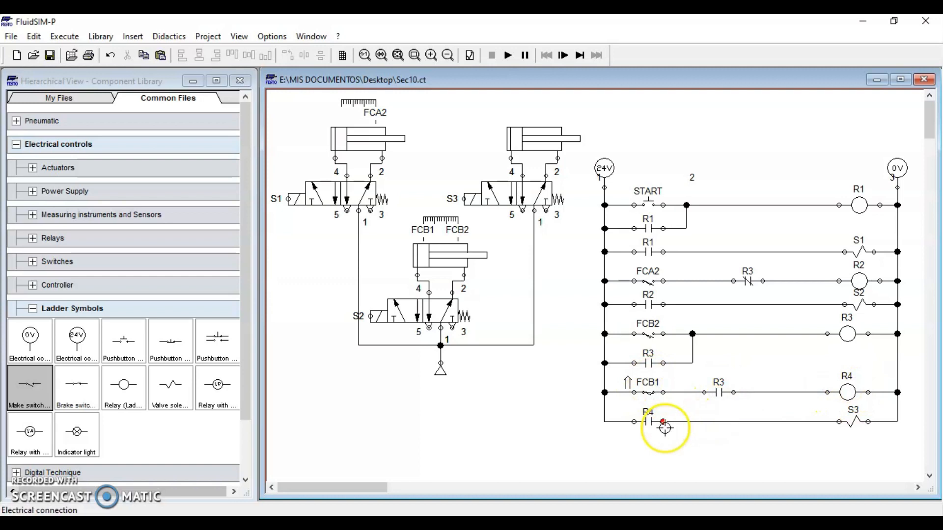
left_click_drag(877, 422, 869, 422)
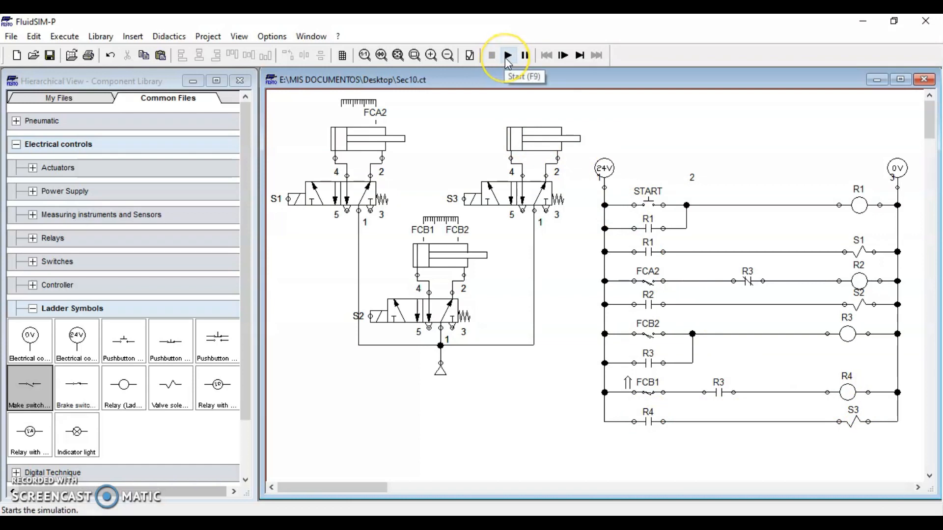
left_click(507, 57)
left_click(650, 199)
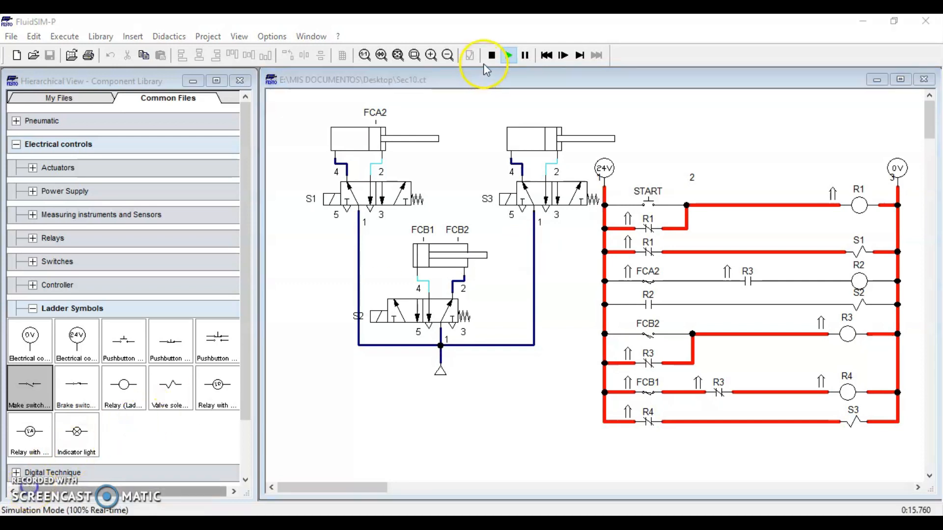
left_click(490, 57)
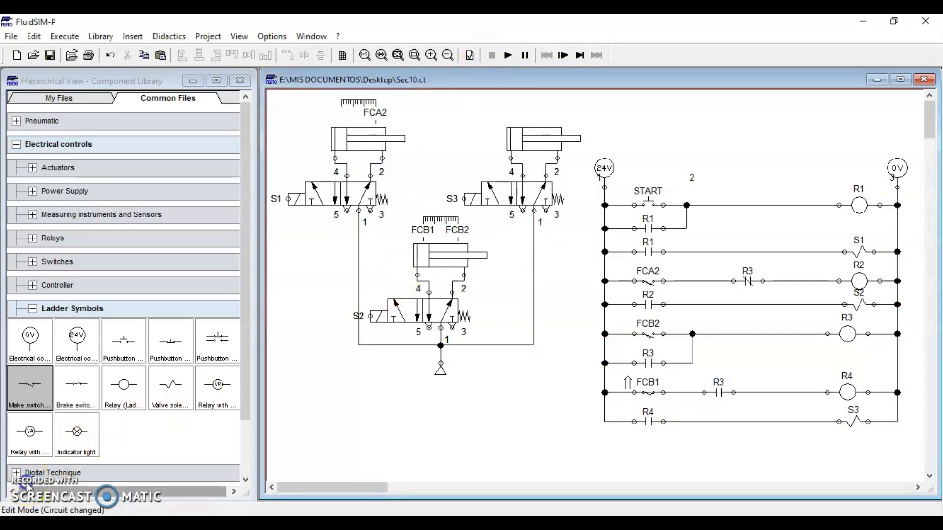
left_click(51, 476)
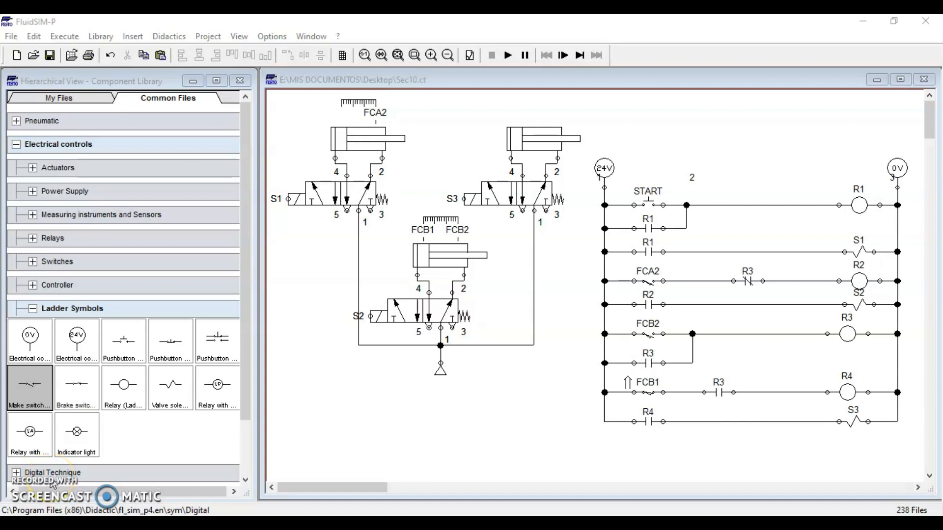
left_click(371, 179)
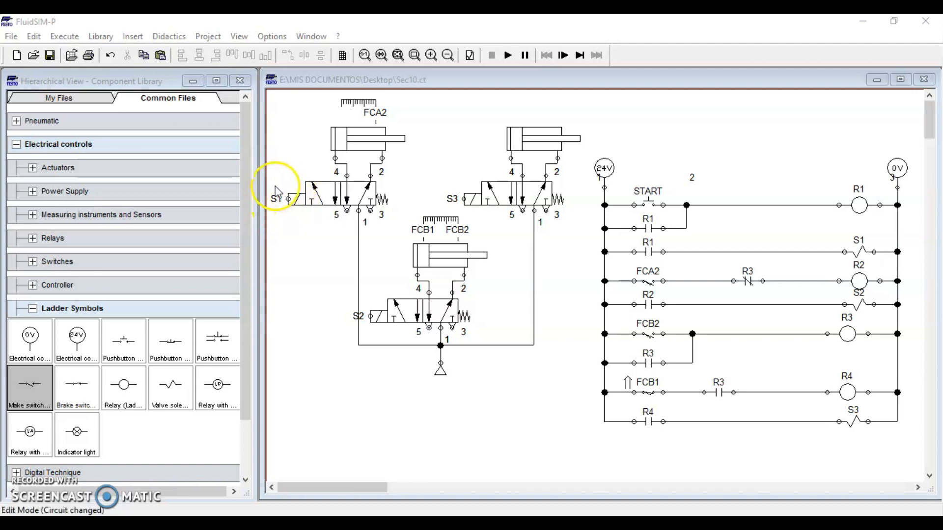
left_click(859, 252)
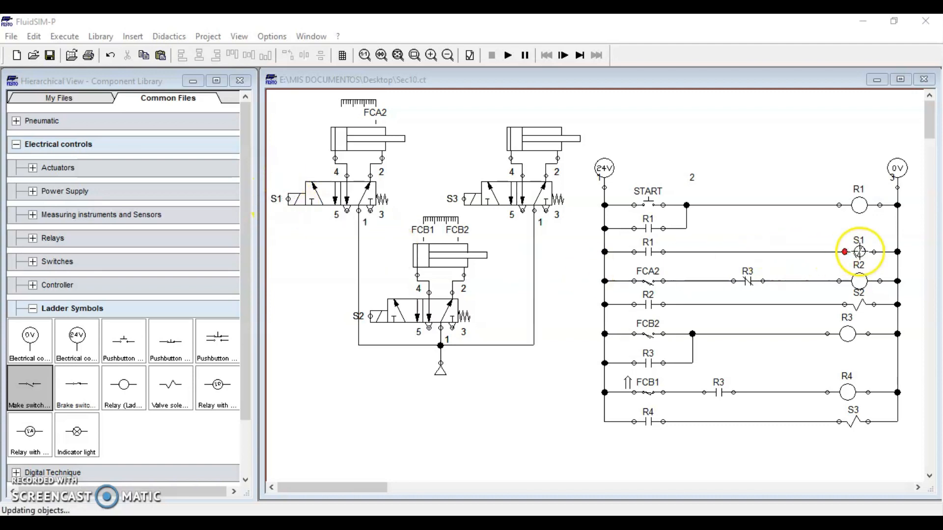
left_click(649, 252)
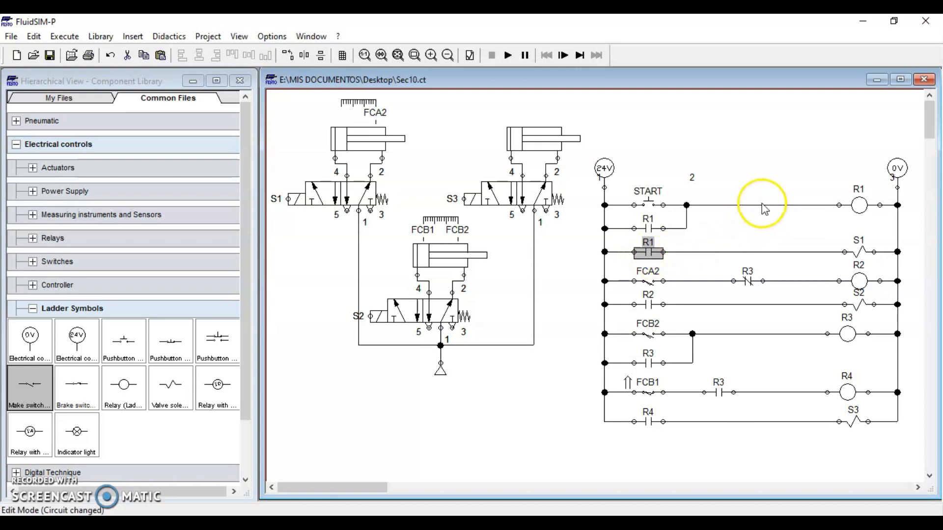
left_click(761, 205)
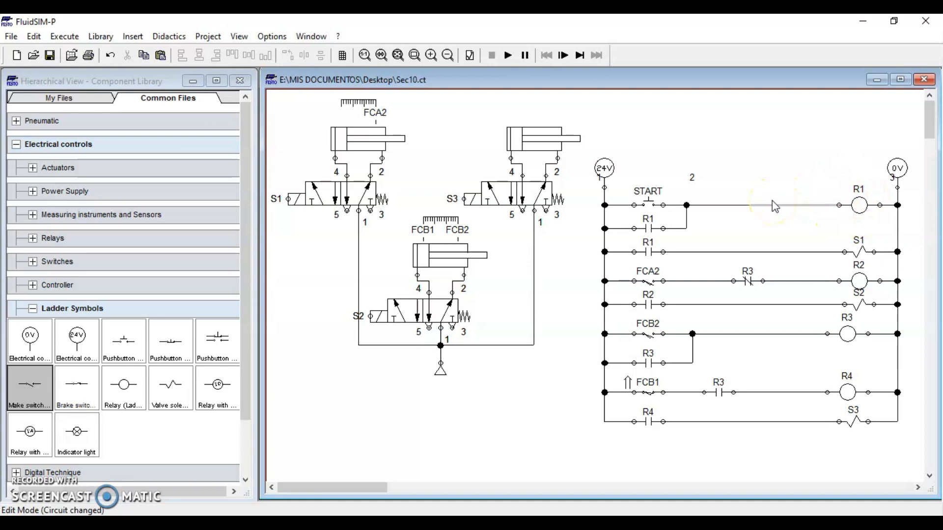
- Add the actuating label FCC2 to the cylinder driven by the S3 valve, with begin and end positions of 1000 mm
left_click(546, 143)
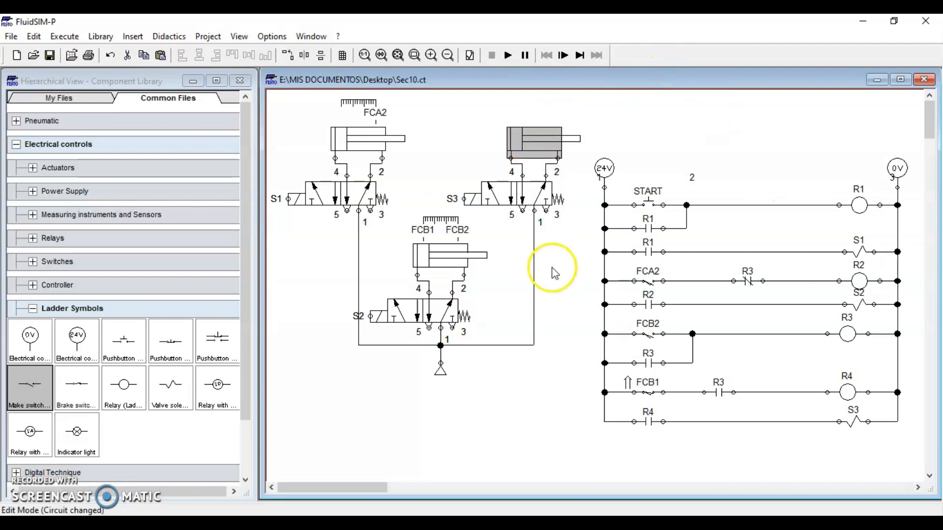
double_click(542, 145)
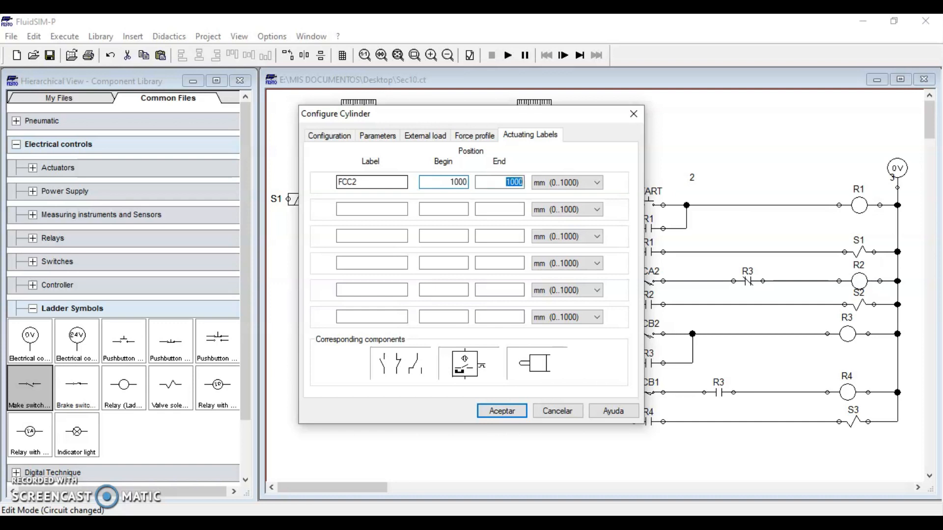
key("Return")
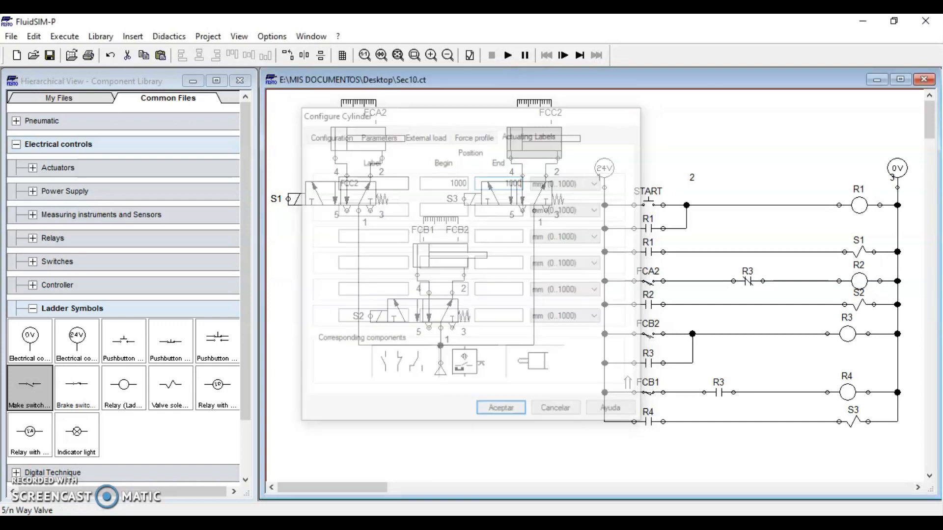
- Move the entire ladder diagram up to free space below the S3 rung
left_click_drag(587, 150, 906, 449)
left_click_drag(862, 424, 859, 358)
left_click(783, 415)
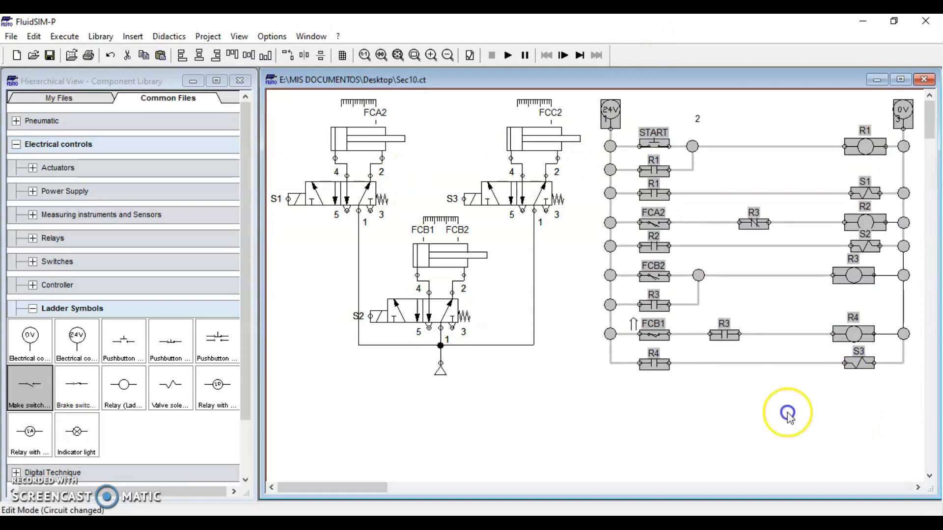
- Place a ladder make switch below the lowest R4 contact and label it FCC2
left_click(53, 393)
left_click_drag(53, 393, 658, 393)
double_click(658, 389)
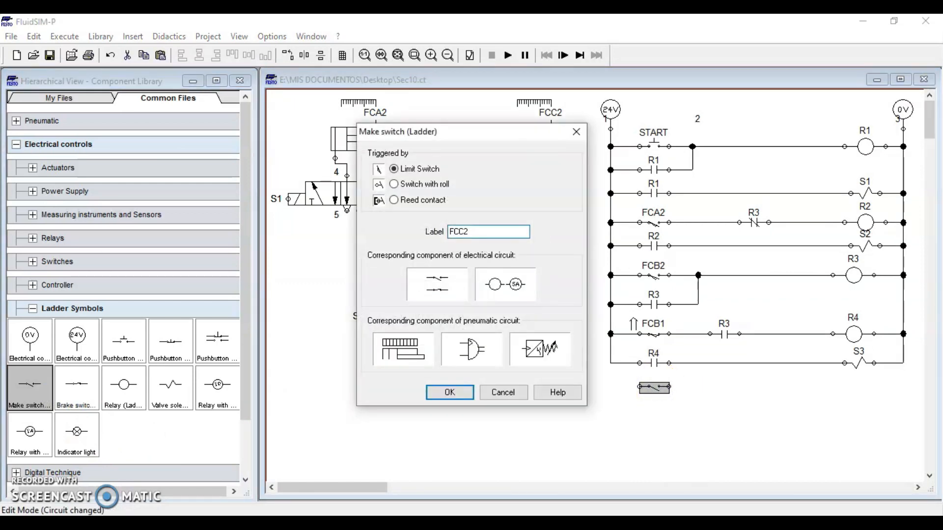
key("Return")
left_click(659, 394)
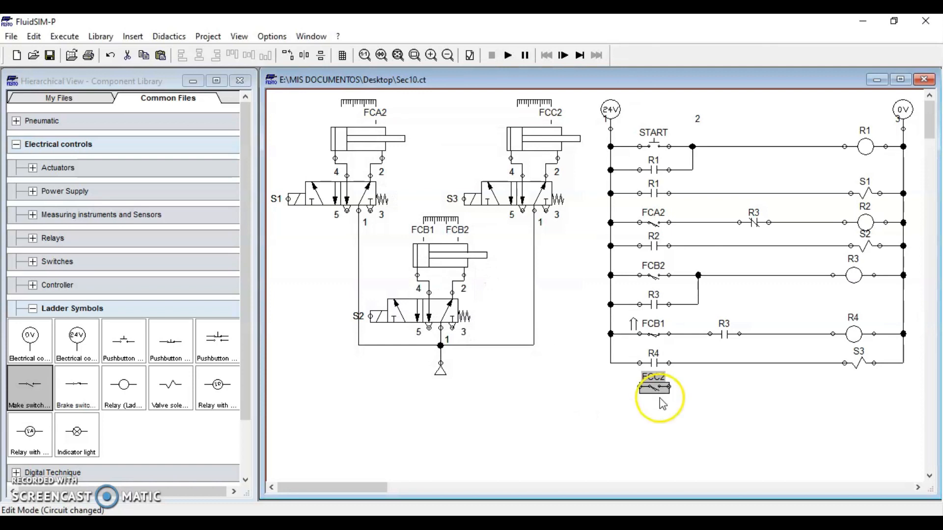
- Place a ladder relay below solenoid S3, level with the FCC2 switch, and label it R5
left_click_drag(124, 385, 862, 390)
double_click(859, 387)
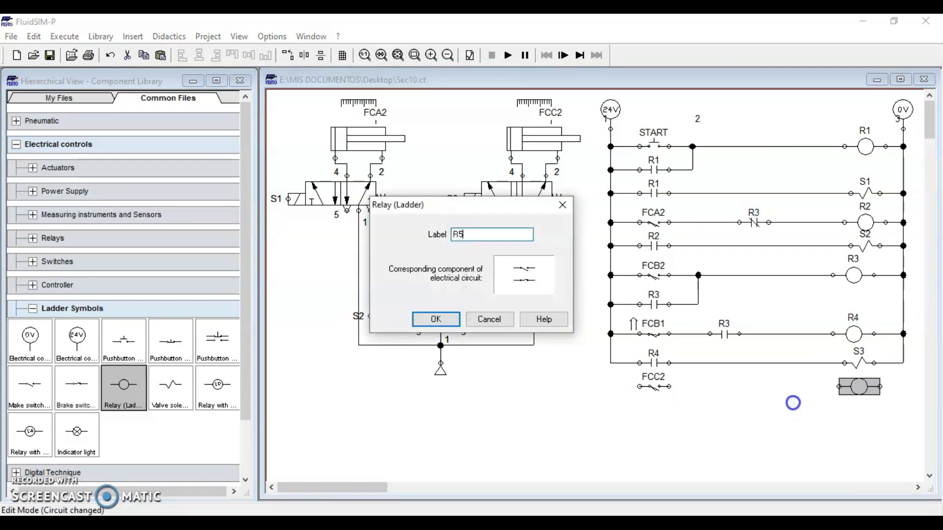
key("Return")
- Wire the FCC2 switch and relay R5 in series between the 24V and 0V lines
left_click_drag(670, 386, 838, 387)
left_click_drag(640, 387, 610, 363)
left_click_drag(879, 386, 903, 386)
- Place a ladder brake switch in the empty area below the pneumatic circuit and label it R5
left_click_drag(76, 384, 528, 404)
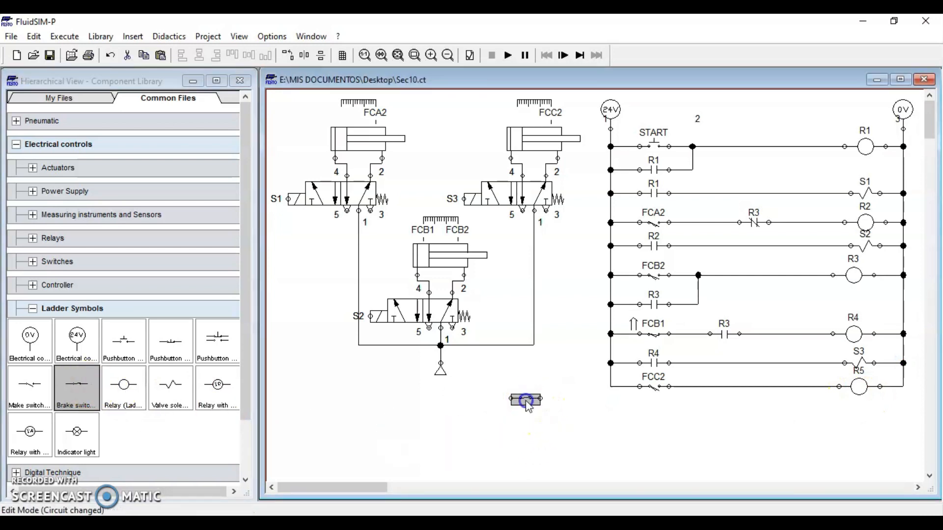
double_click(526, 400)
key("Return")
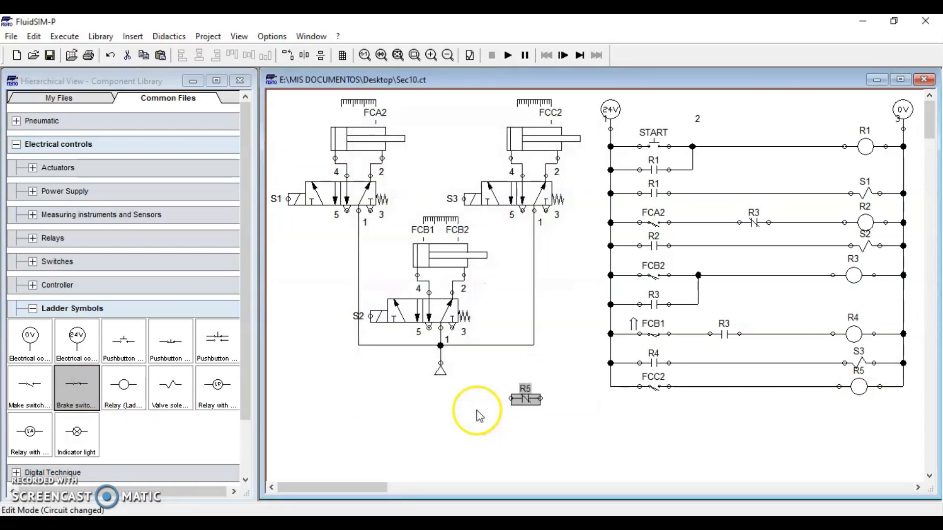
- Insert the R5 brake switch into the START rung in series between the R1 holding junction and relay R1, replacing the direct wire
left_click_drag(526, 400, 770, 136)
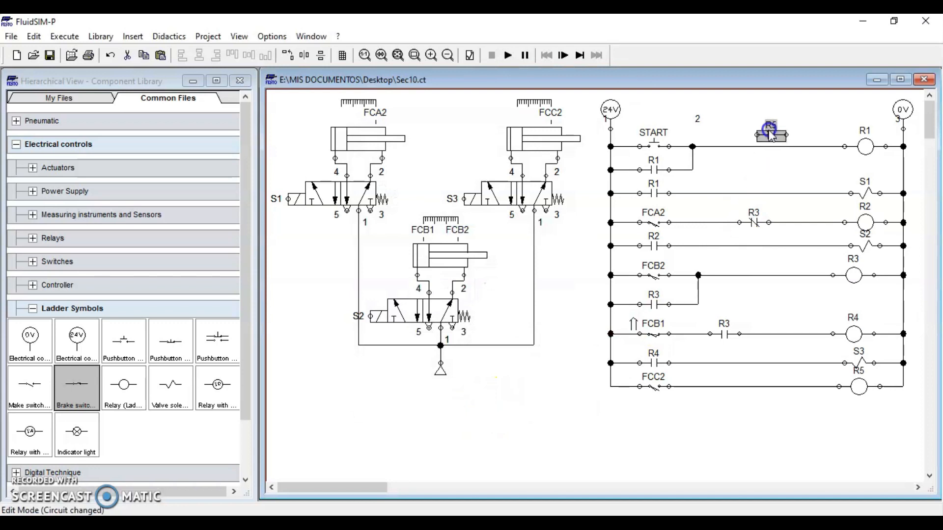
left_click(718, 149)
key("Delete")
left_click_drag(767, 137, 767, 147)
left_click(722, 146)
left_click_drag(694, 146, 756, 147)
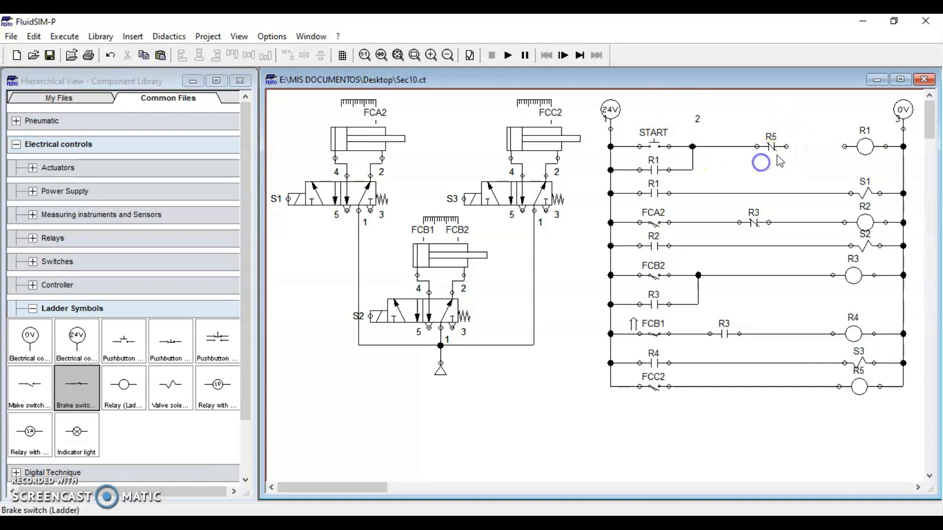
left_click_drag(843, 146, 844, 147)
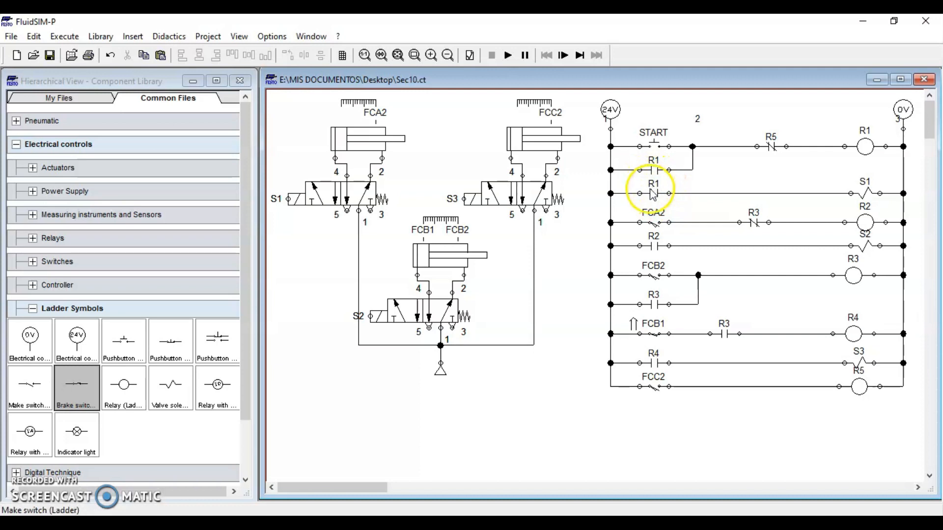
- Run the simulation of the circuit with the R5 reset contact, actuate START to test the full sequence, and stop it
left_click_drag(667, 193, 847, 192)
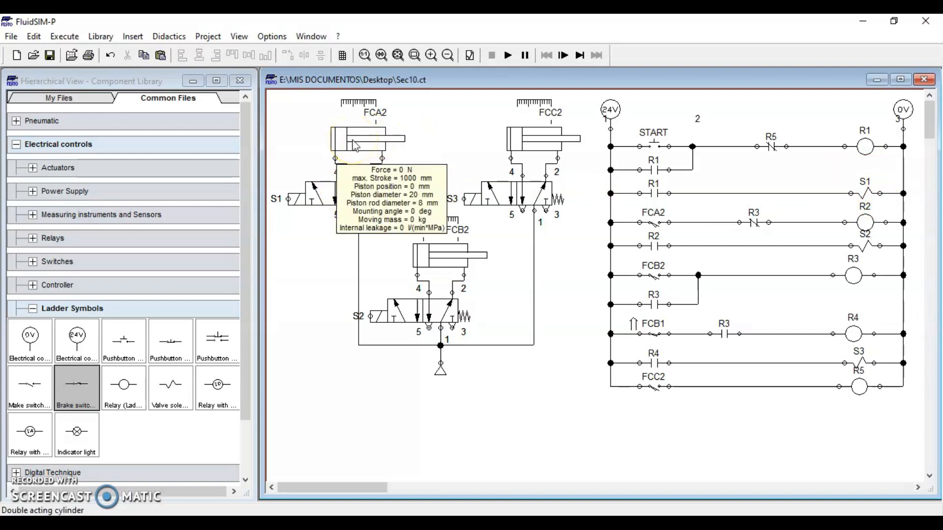
left_click(508, 55)
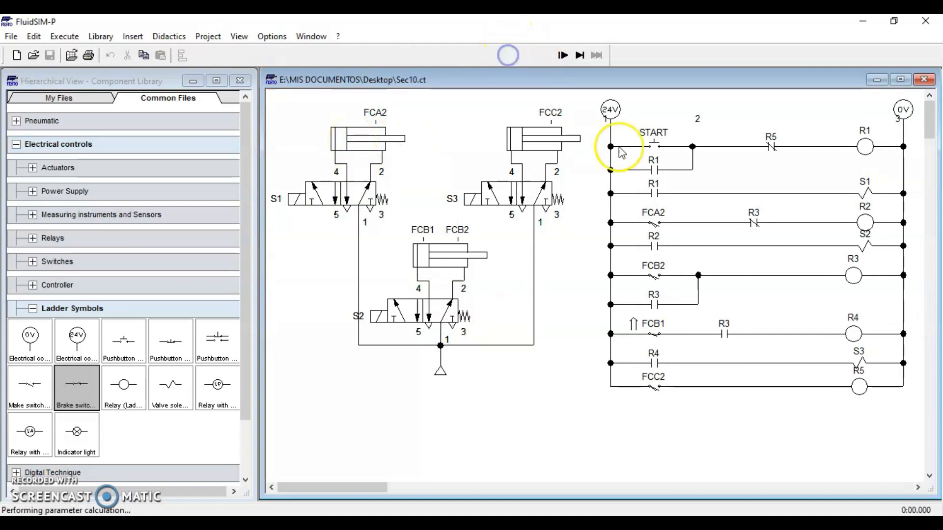
left_click(656, 141)
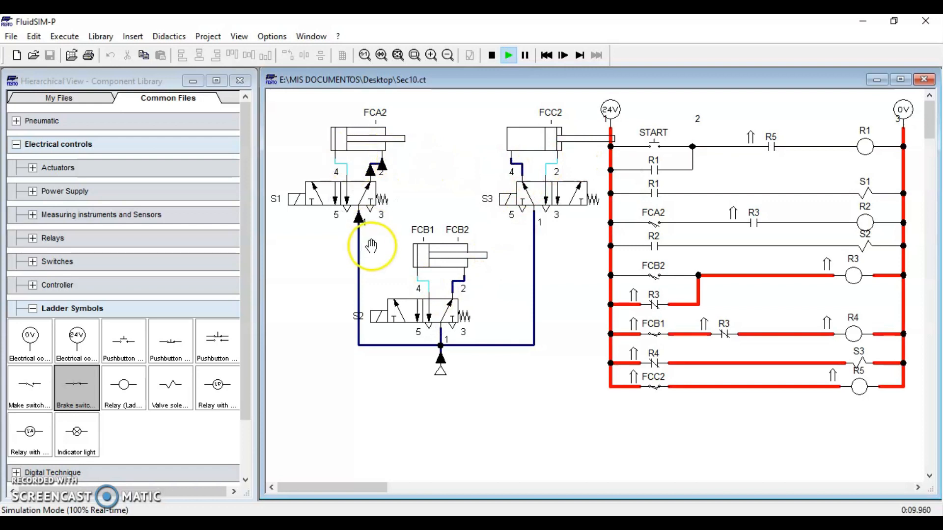
left_click(494, 58)
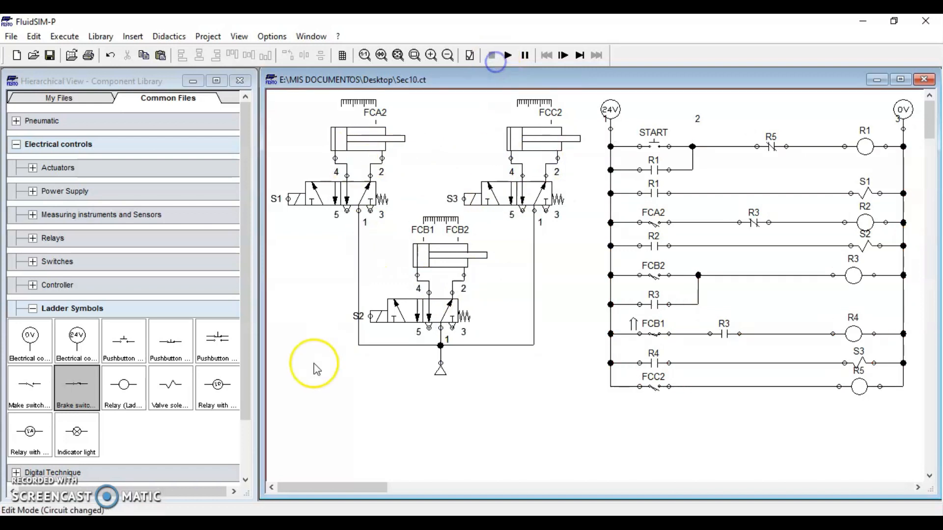
left_click(275, 421)
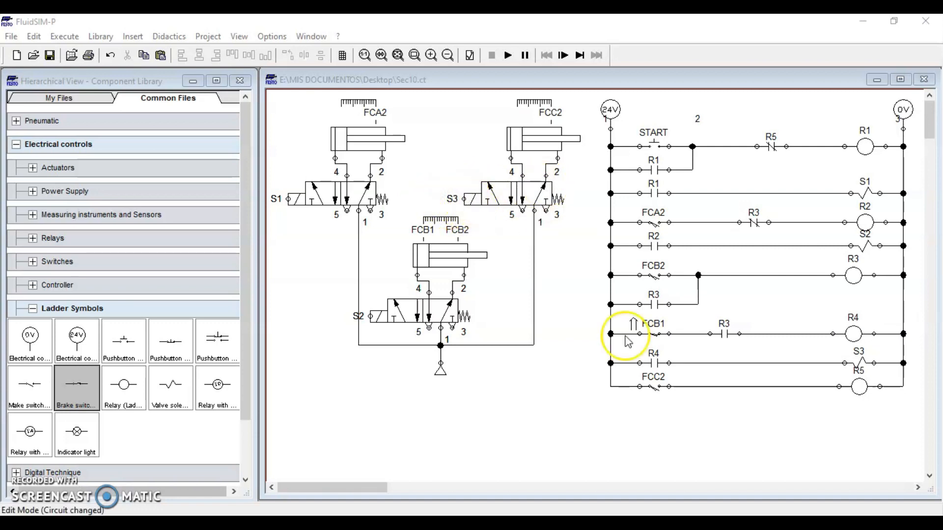
left_click(774, 364)
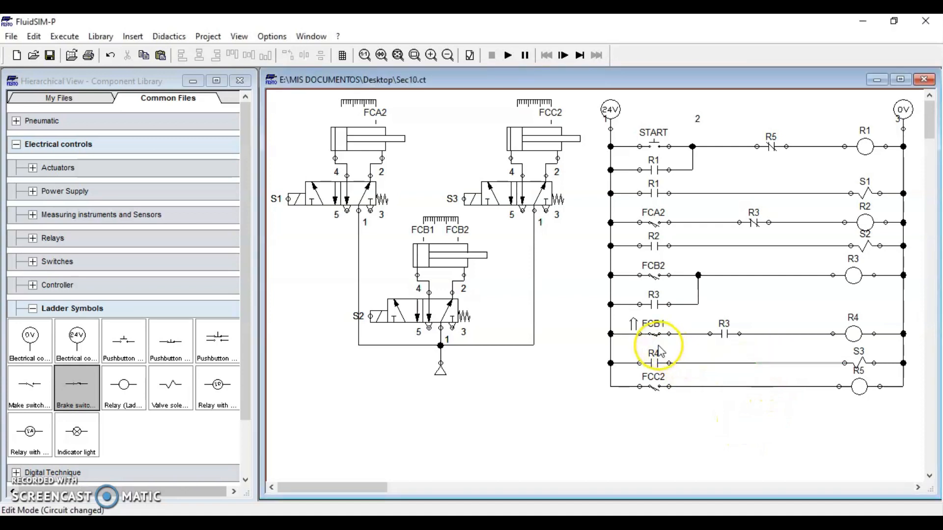
left_click(655, 363)
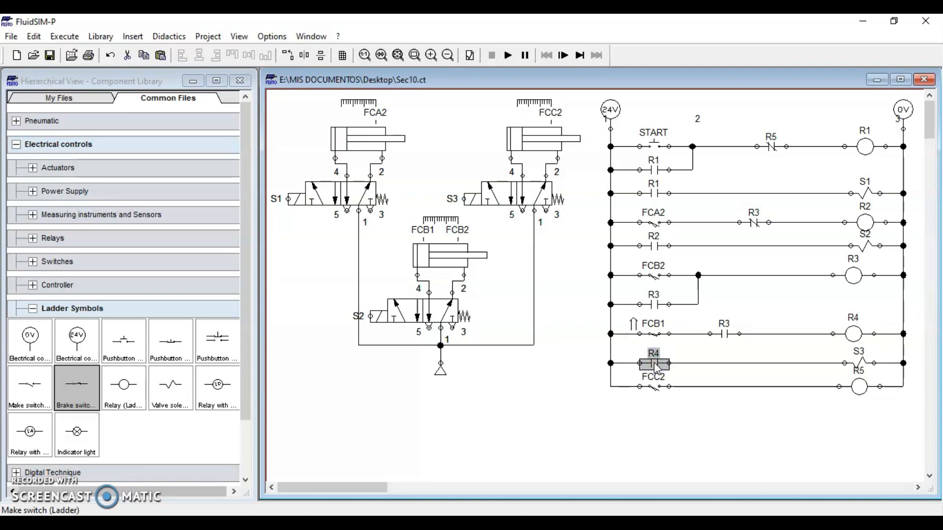
left_click(540, 142)
left_click_drag(834, 333, 818, 338)
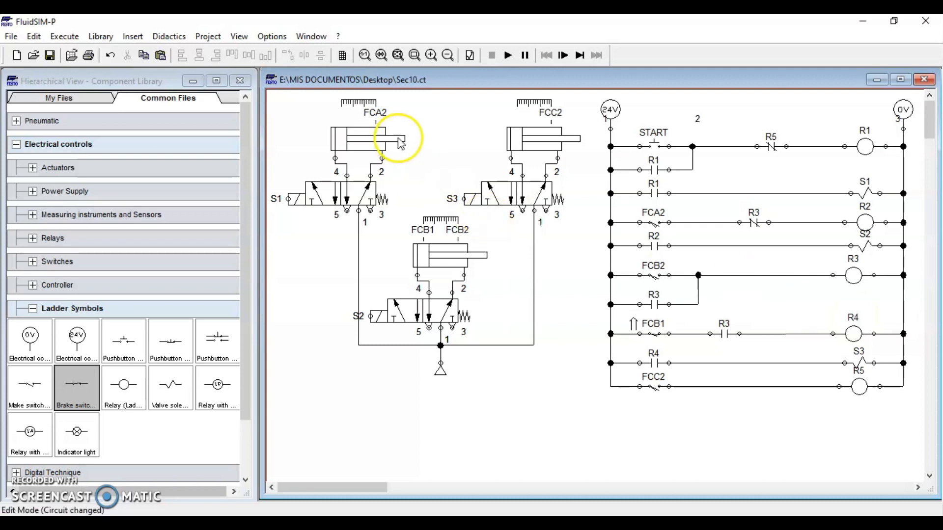
- Add the actuating label FCA1 beginning at position 0 mm to the cylinder that carries FCA2
mouse_move(348, 138)
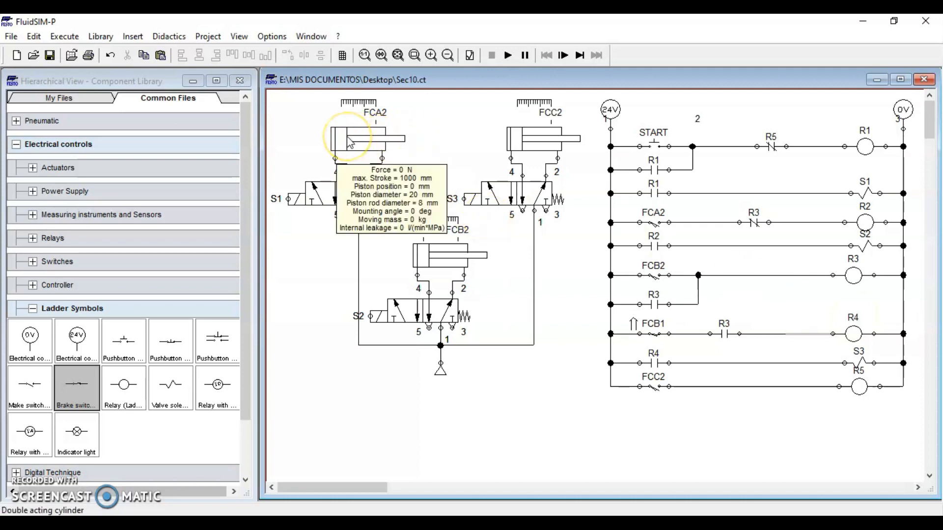
left_click(350, 143)
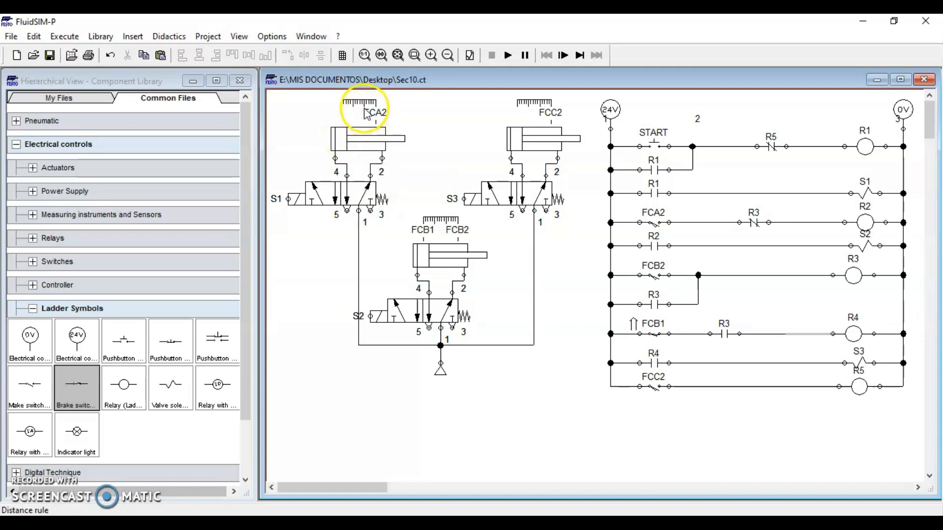
double_click(357, 141)
left_click(361, 212)
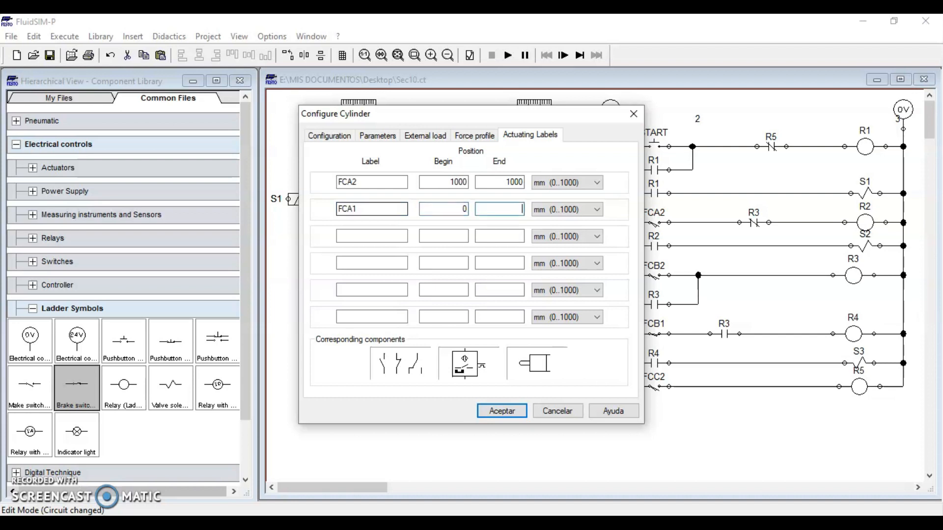
key("Return")
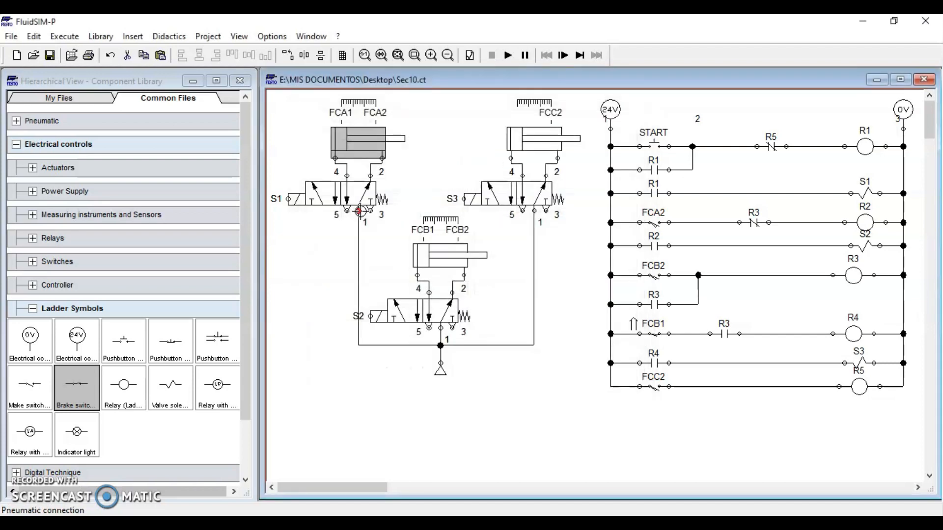
left_click(544, 451)
- Place a ladder make switch below the FCC2 switch and label it FCA1
left_click_drag(30, 392, 659, 417)
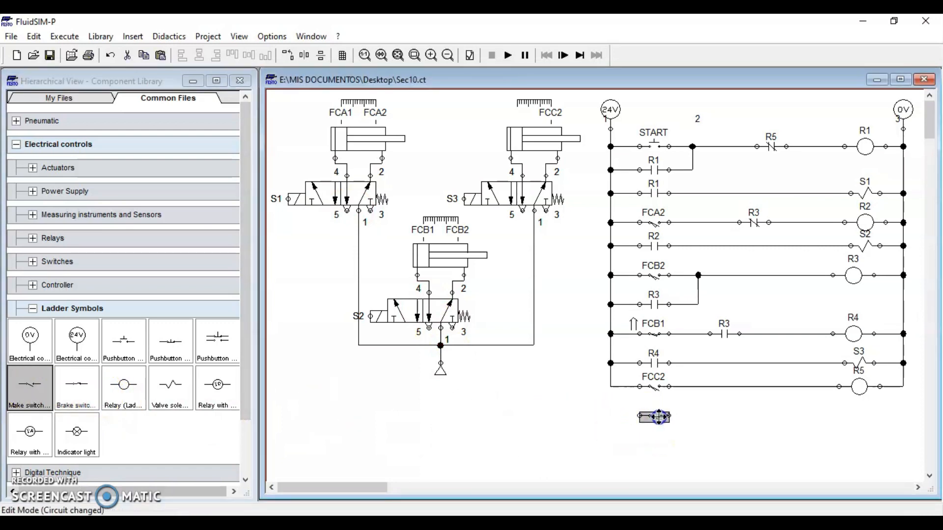
double_click(656, 416)
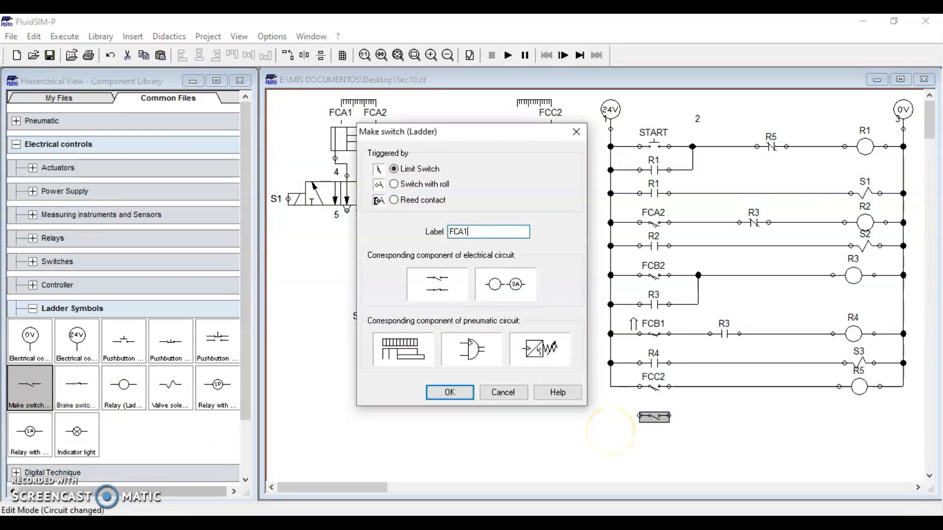
key("Return")
left_click(575, 426)
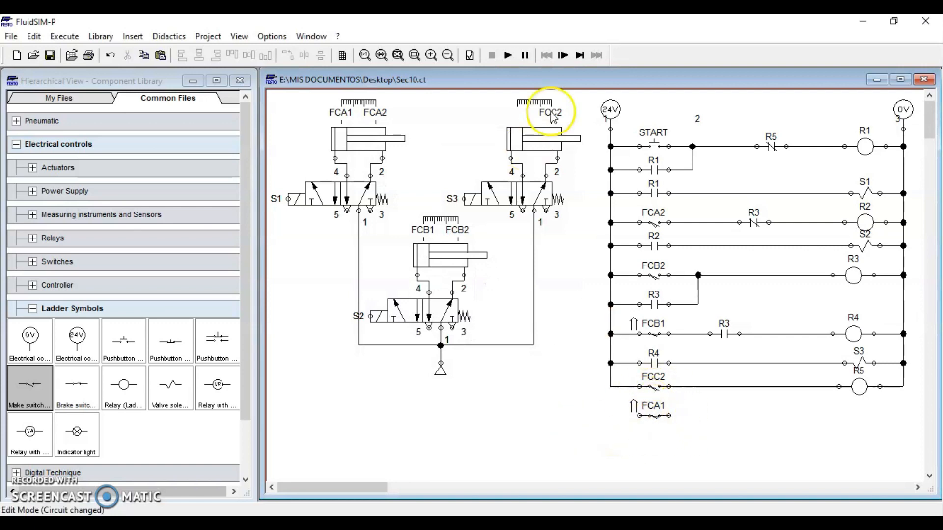
- Place a ladder relay labelled R6 in line with the FCA1 switch and wire both in series between the 24V and 0V lines
left_click_drag(120, 395, 850, 417)
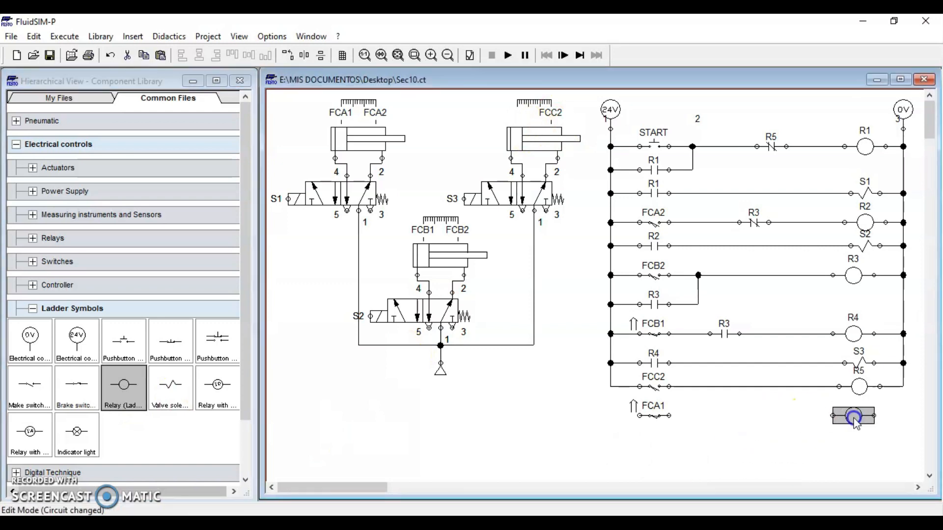
double_click(854, 418)
type("R6")
key("Return")
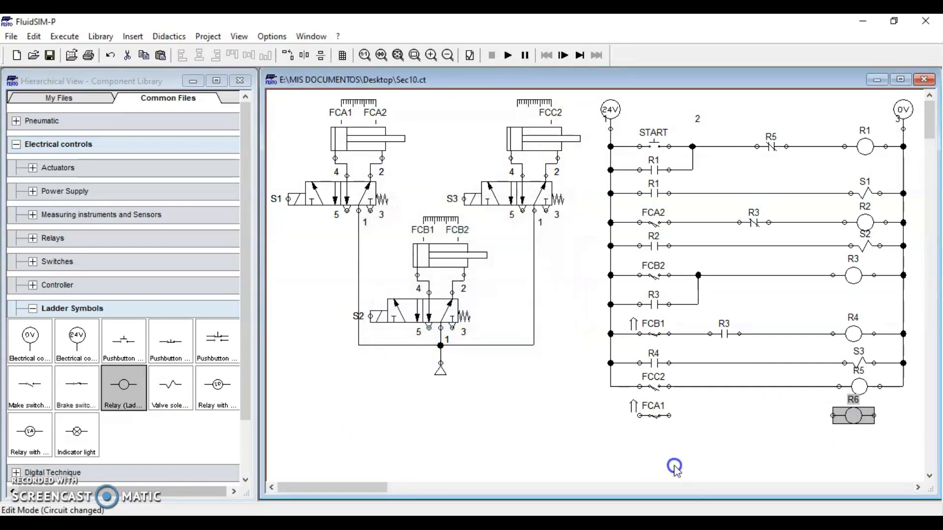
left_click_drag(669, 416, 903, 387)
left_click_drag(639, 416, 611, 386)
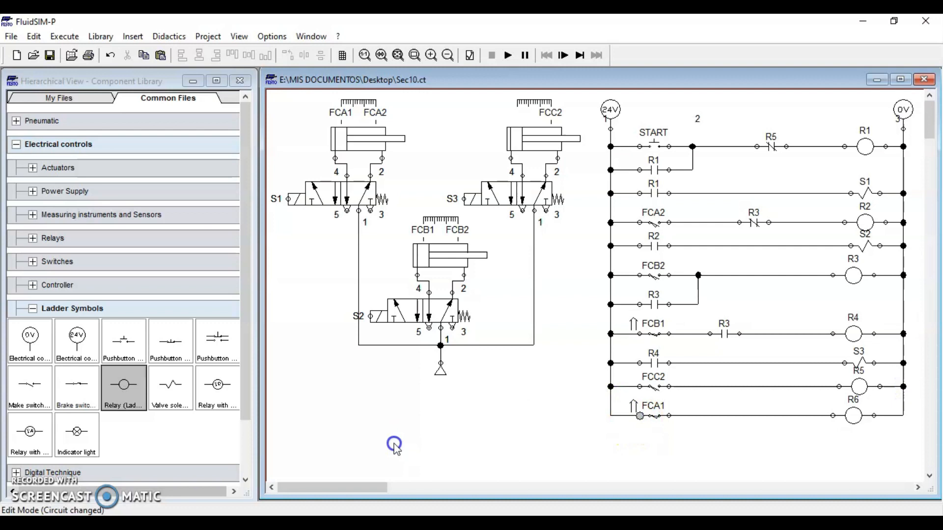
- Place a ladder brake switch in the empty area below the pneumatic circuit and label it R6
left_click(170, 389)
left_click_drag(79, 396, 526, 406)
double_click(523, 408)
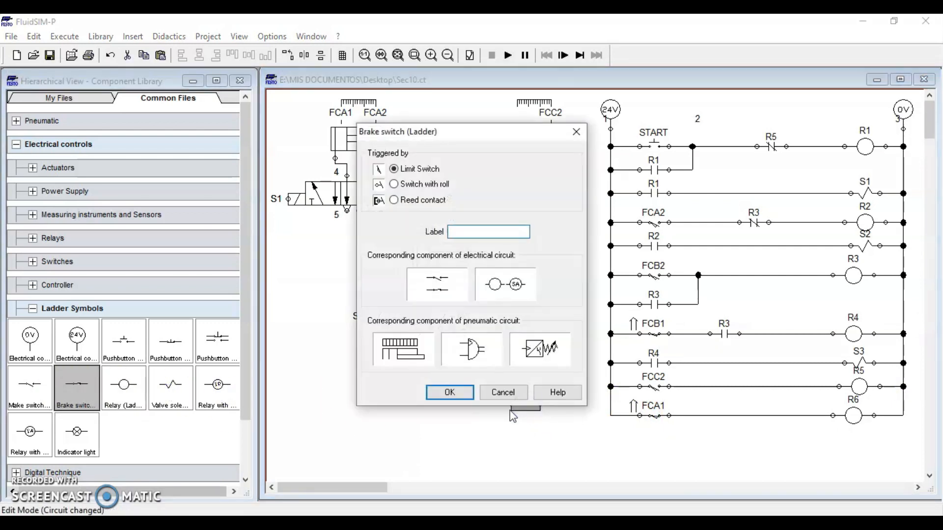
type("R6")
key("Return")
- Insert the R6 brake switch in series between the R3 contact and relay R4 on the FCB1 rung, replacing the direct wire
left_click_drag(520, 406, 784, 300)
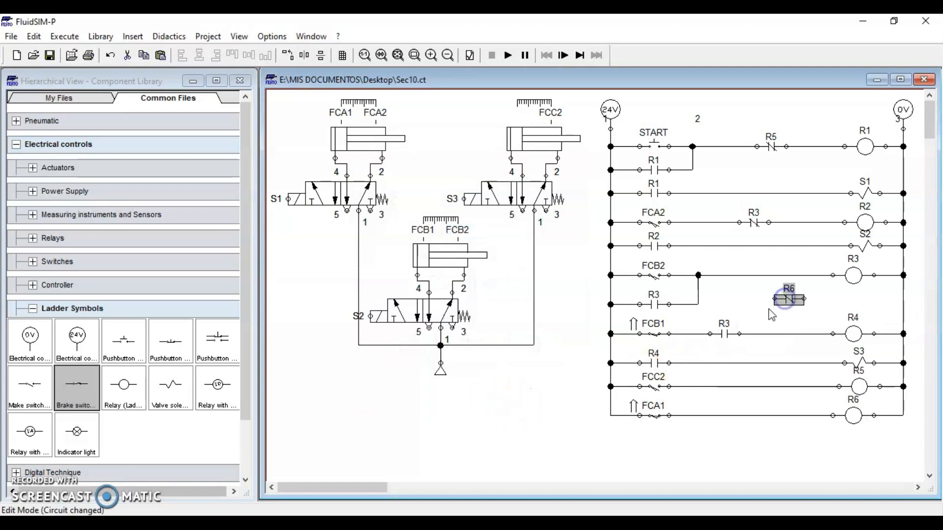
left_click(786, 335)
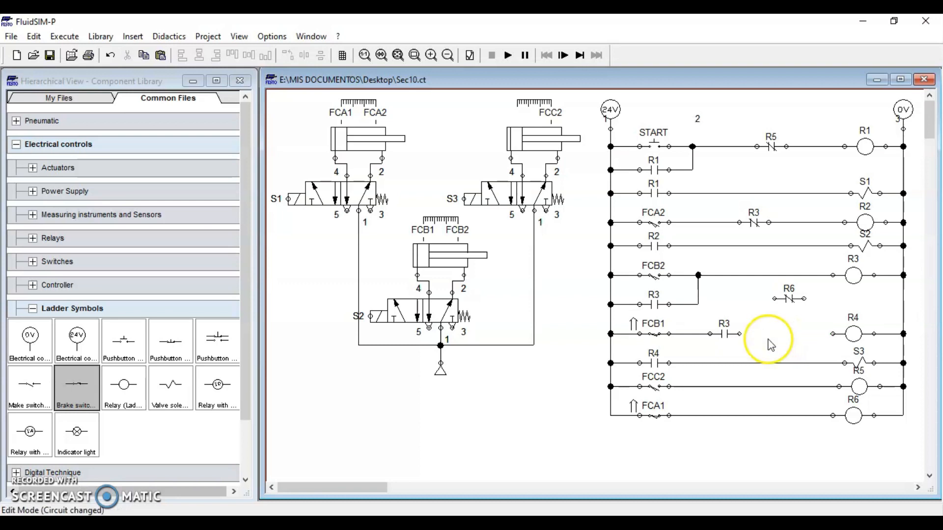
left_click_drag(787, 298, 741, 334)
left_click_drag(803, 334, 833, 335)
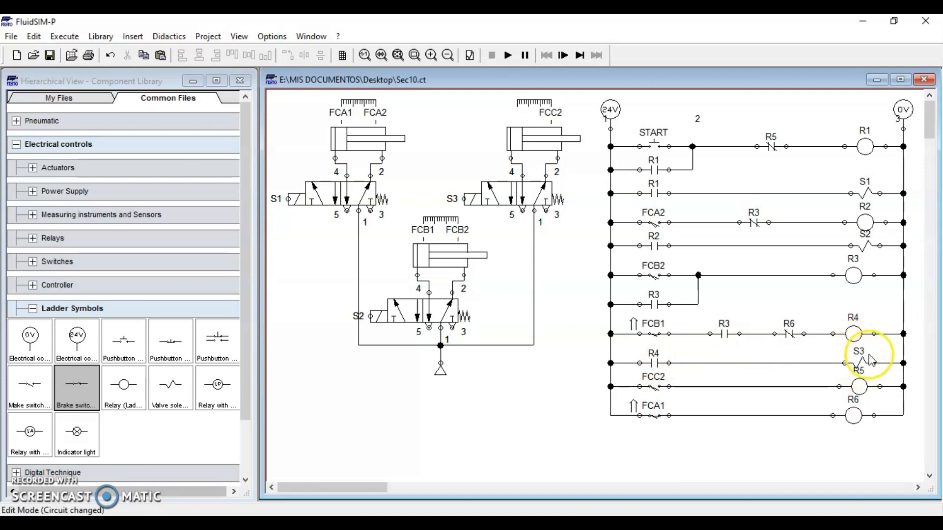
- Examine the S3 valve and its cylinder together with the FCA1 switch and relay R6 on the last rung
mouse_move(559, 204)
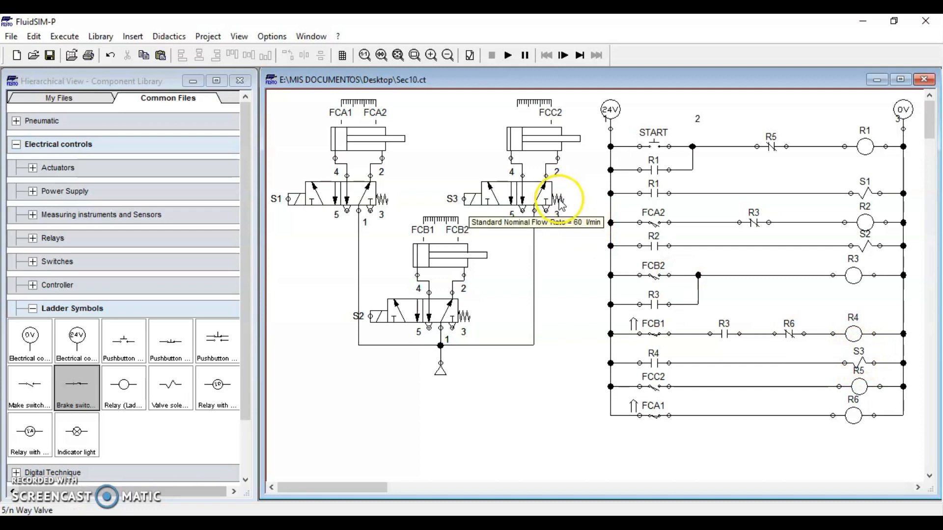
left_click_drag(546, 175, 543, 157)
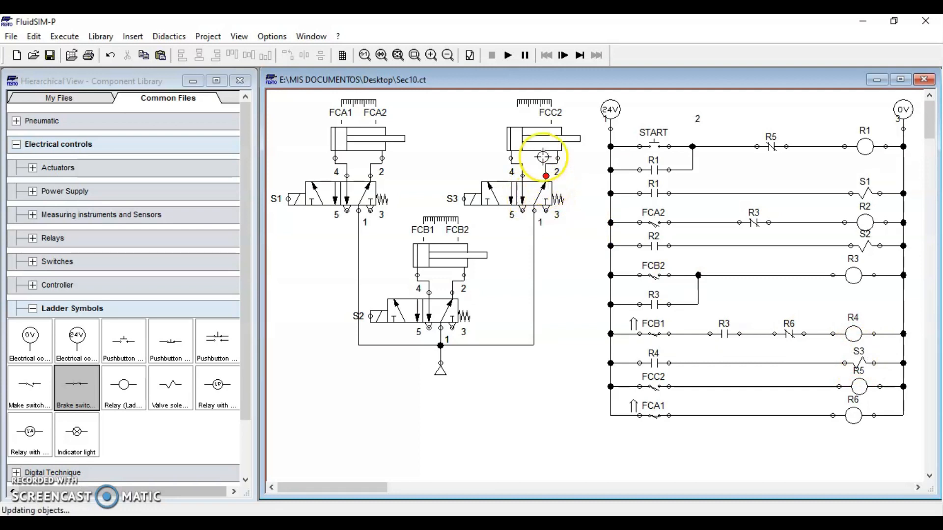
mouse_move(517, 143)
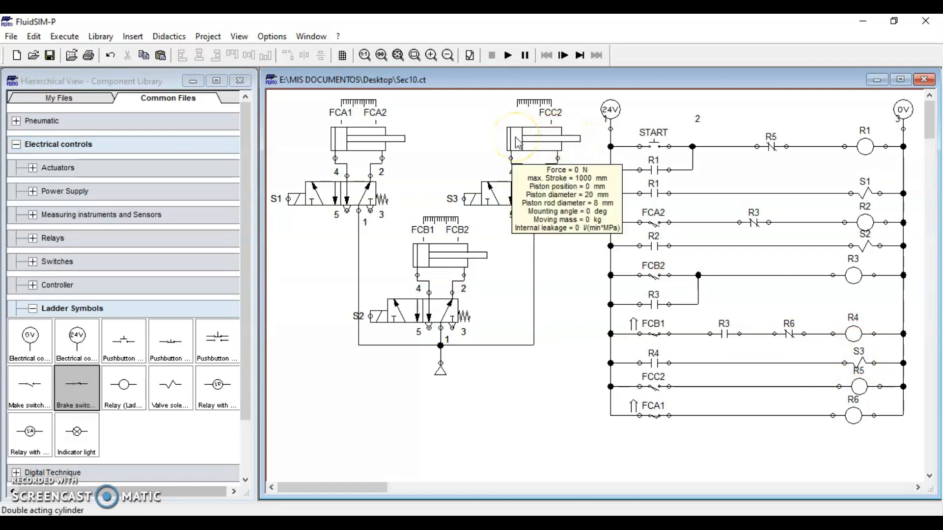
left_click(593, 409)
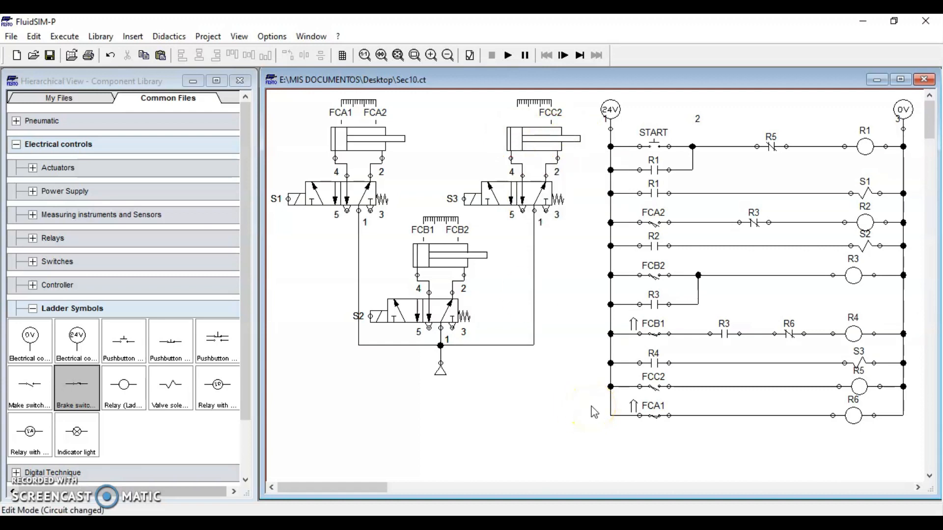
left_click(331, 117)
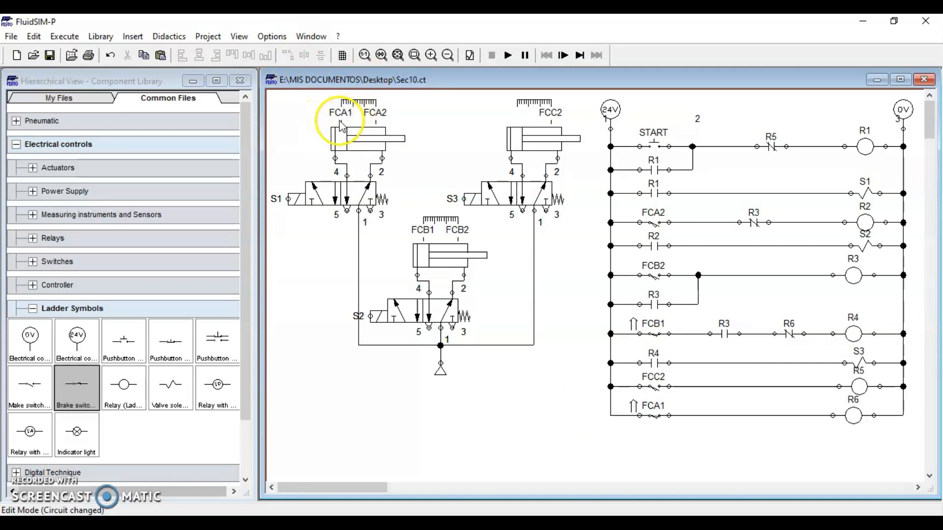
left_click(656, 425)
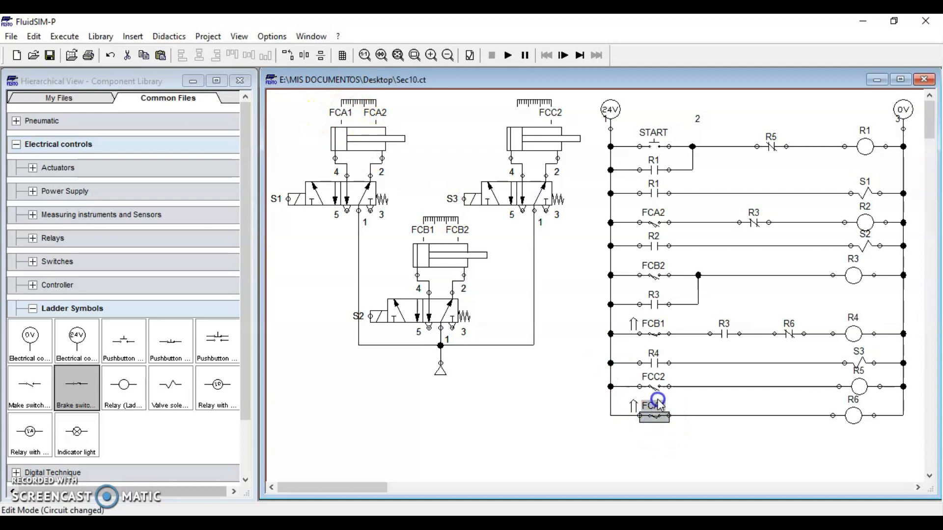
left_click(855, 417)
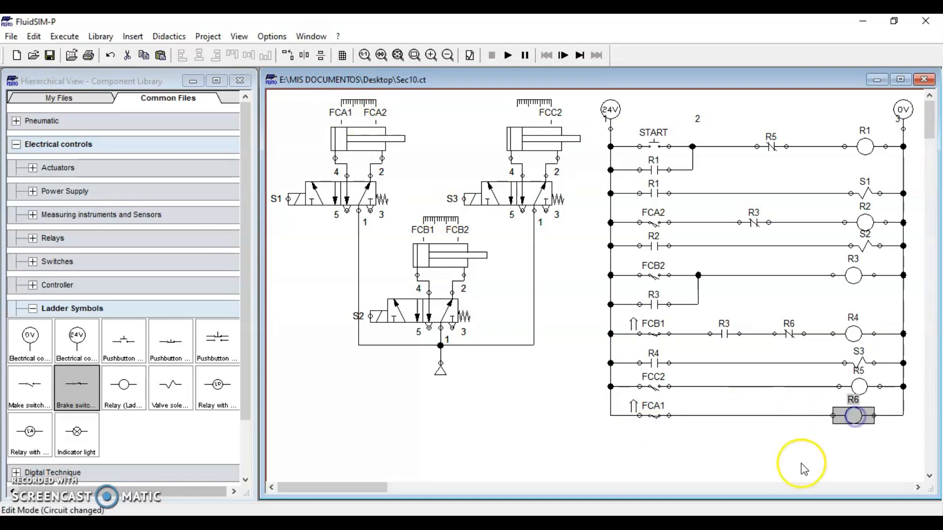
left_click(802, 459)
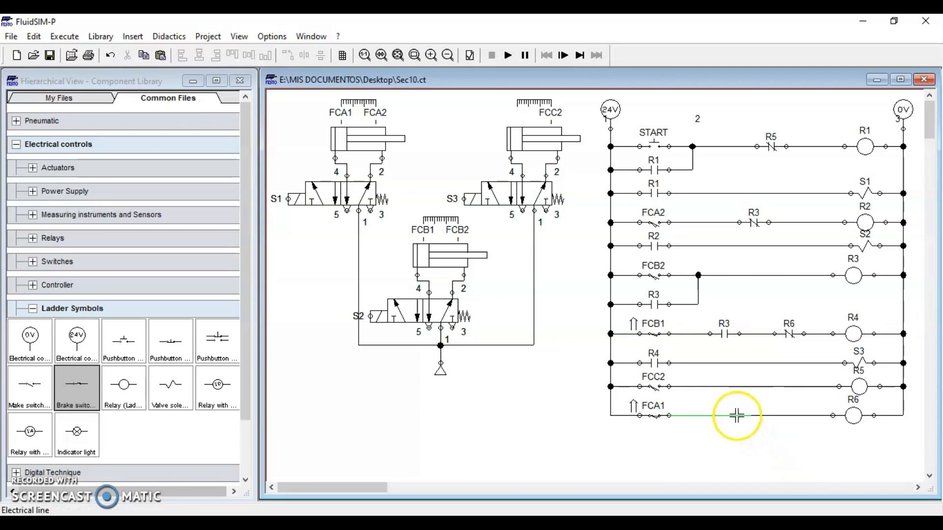
- Delete the wire between the FCA1 switch and relay R6 and place a make switch labelled R5 in the gap
left_click(795, 414)
left_click(852, 415)
left_click(806, 419)
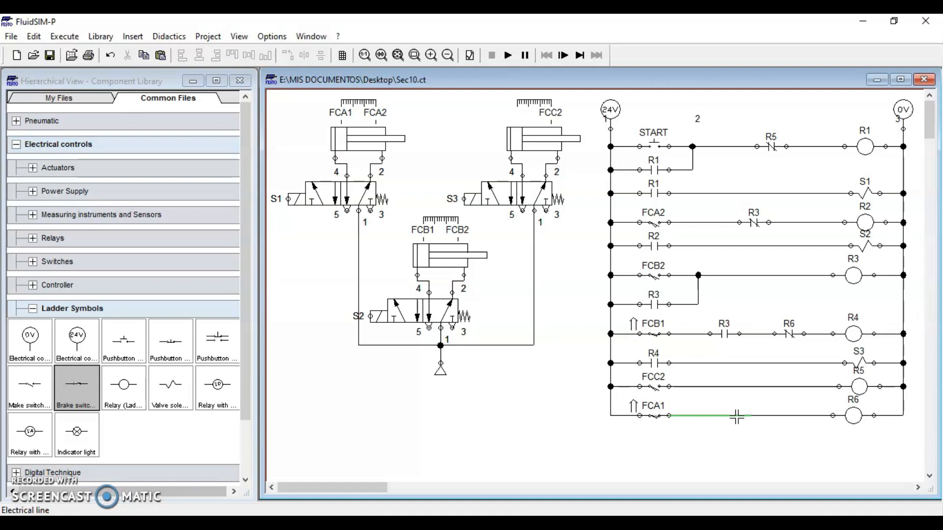
left_click(854, 389)
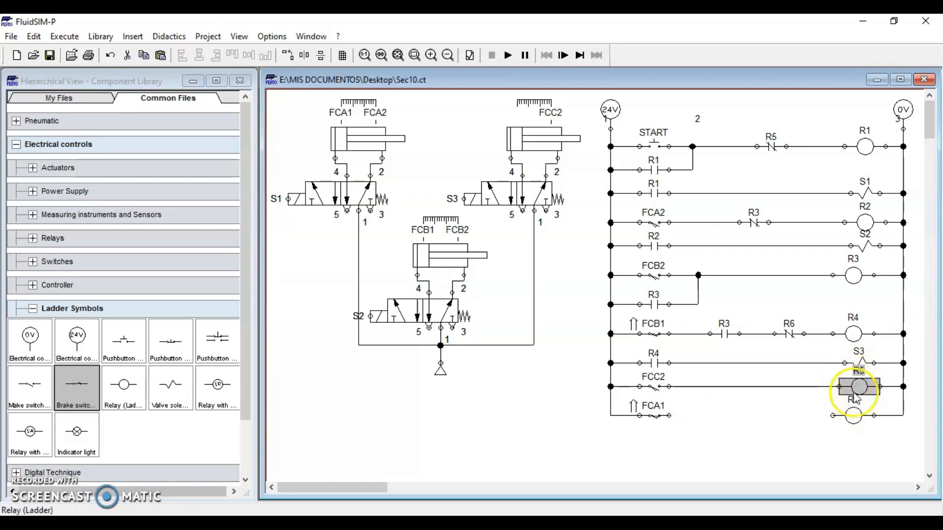
left_click_drag(49, 393, 730, 415)
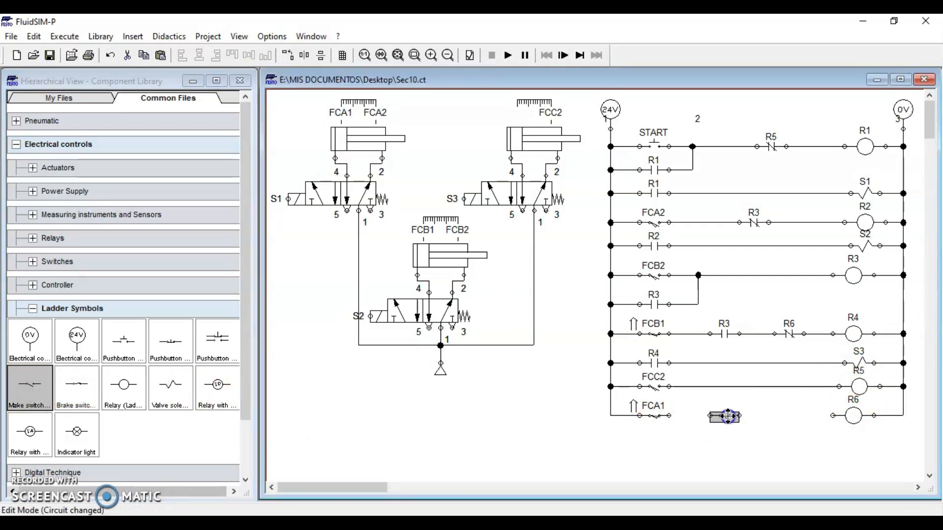
double_click(727, 417)
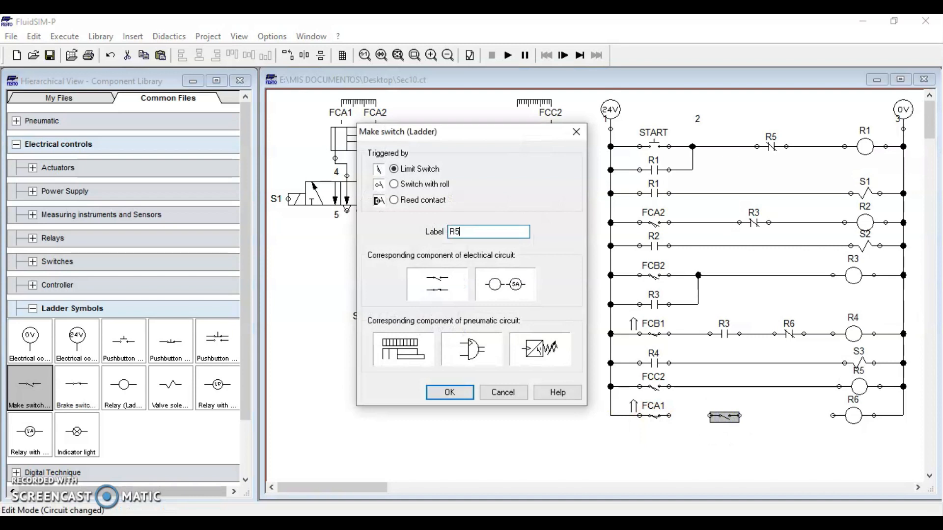
key("Return")
- Wire the R5 make switch in series between the FCA1 switch and relay R6
left_click_drag(707, 416, 669, 415)
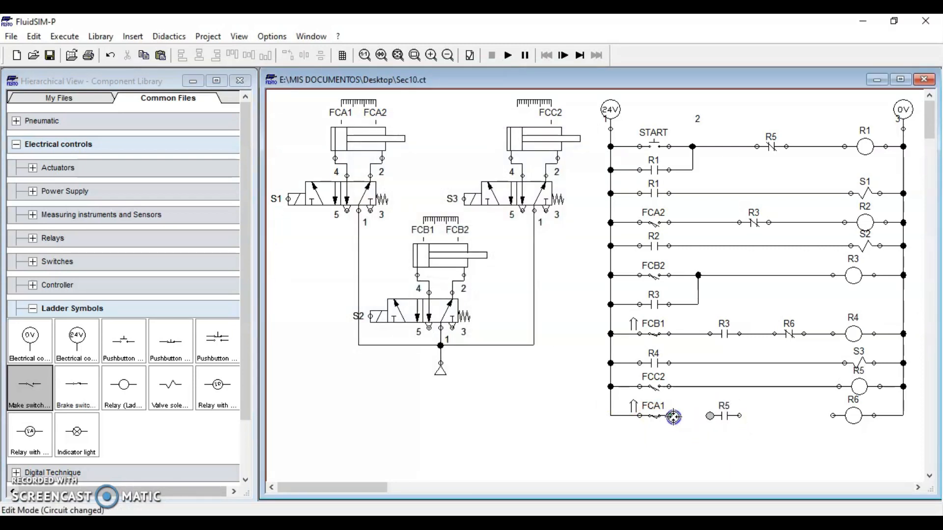
left_click_drag(739, 416, 833, 416)
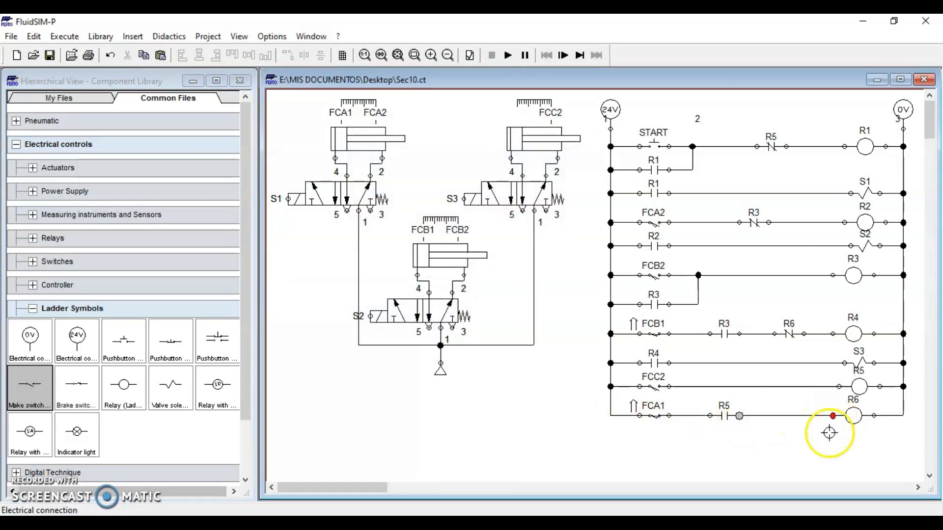
left_click_drag(709, 416, 670, 407)
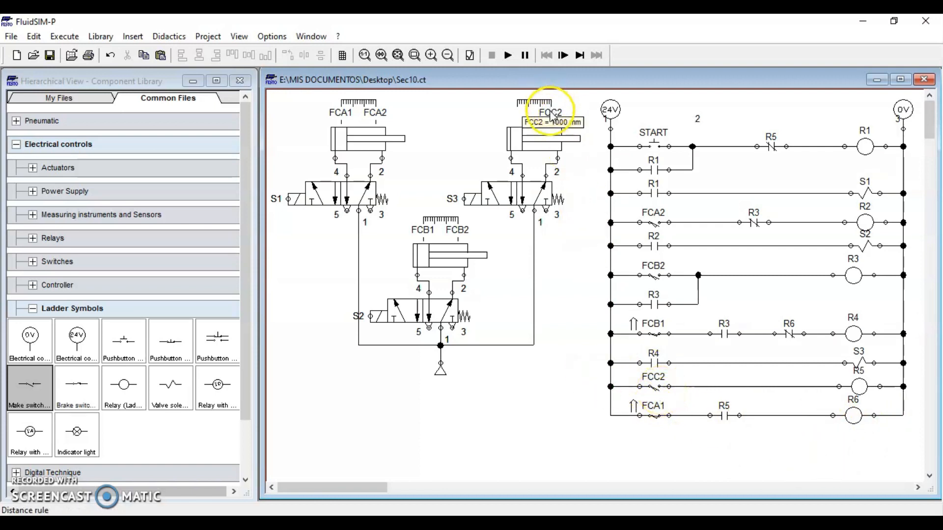
mouse_move(556, 137)
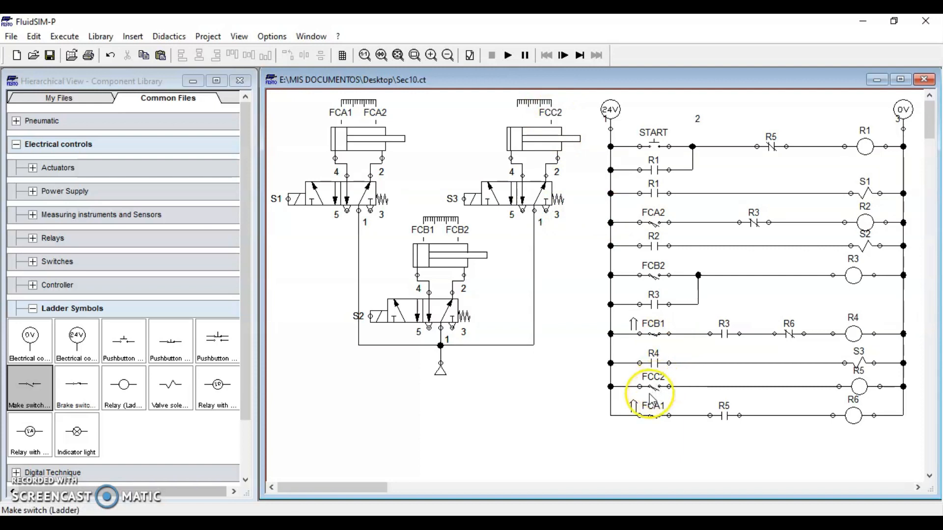
left_click_drag(670, 387, 838, 387)
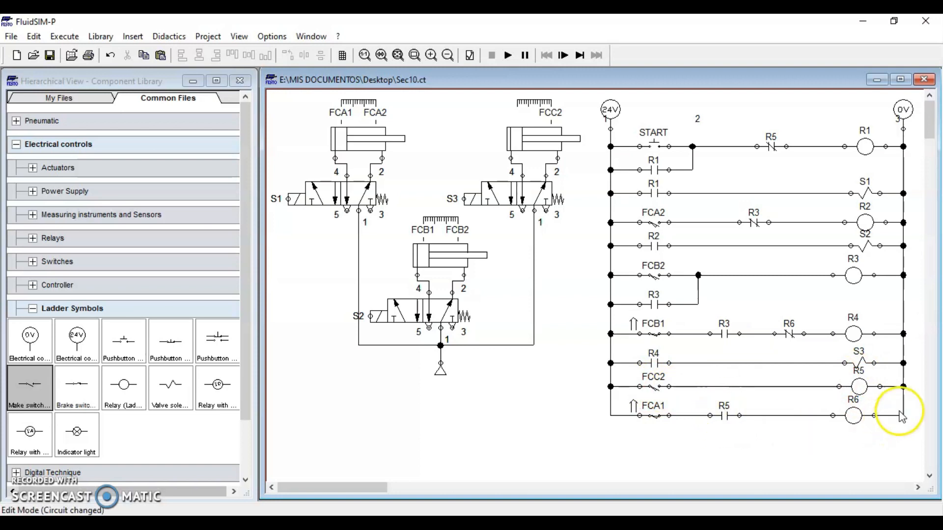
- Move the FCA1 rung down and wire a copy of the R5 make switch in parallel with the FCC2 switch
left_click_drag(908, 409, 602, 423)
left_click_drag(730, 417, 729, 446)
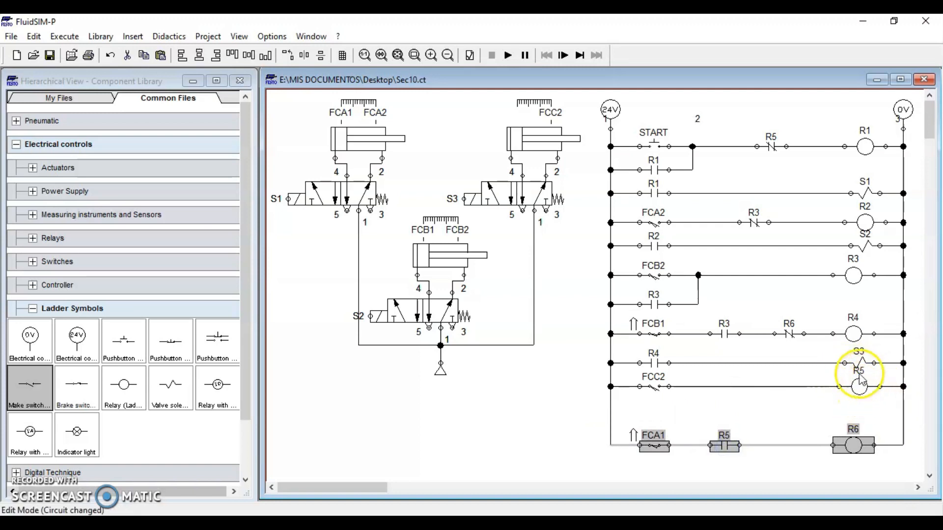
left_click(725, 445)
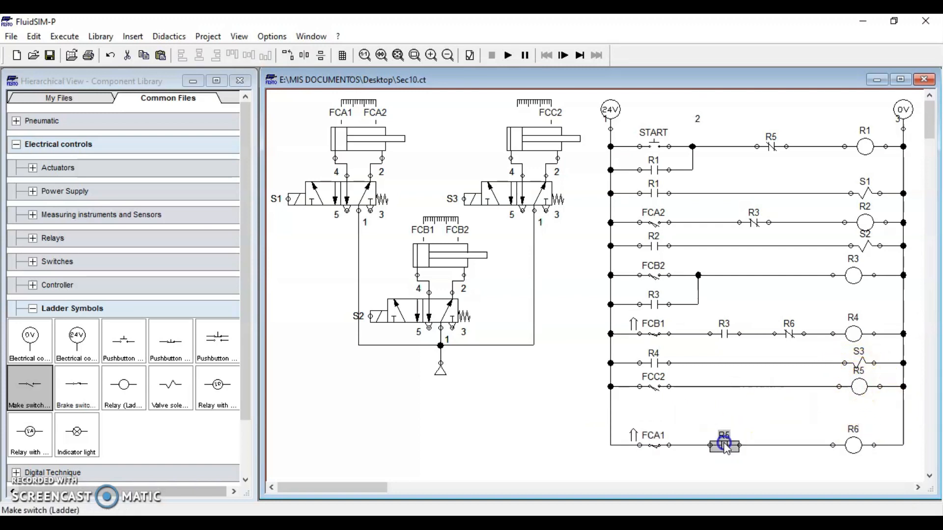
key("ctrl+c")
key("ctrl+v")
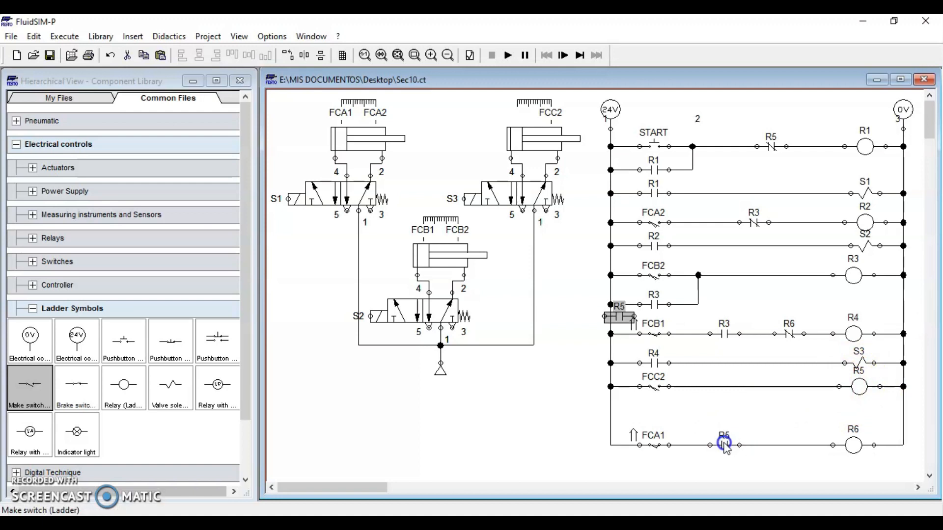
mouse_move(620, 317)
left_mouse_down()
mouse_move(658, 410)
mouse_move(611, 410)
left_mouse_up()
left_click_drag(669, 410, 698, 386)
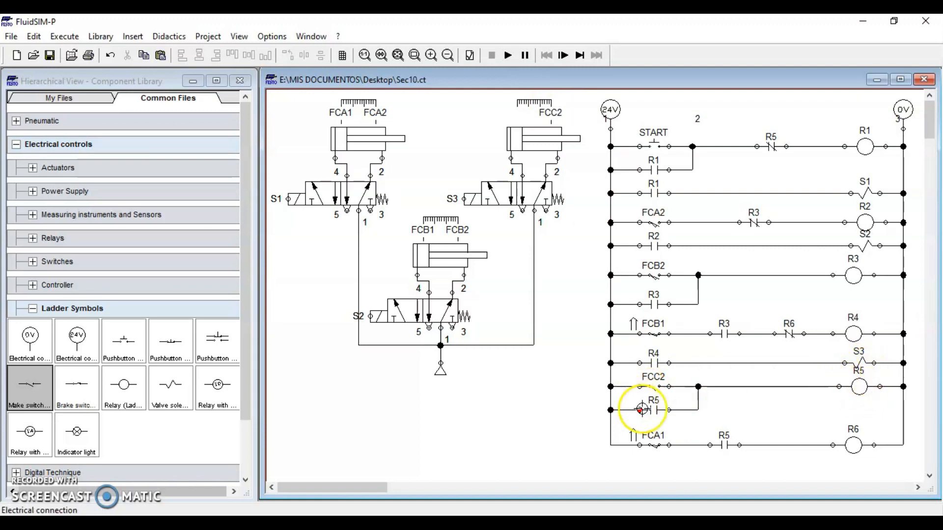
left_click_drag(668, 410, 698, 386)
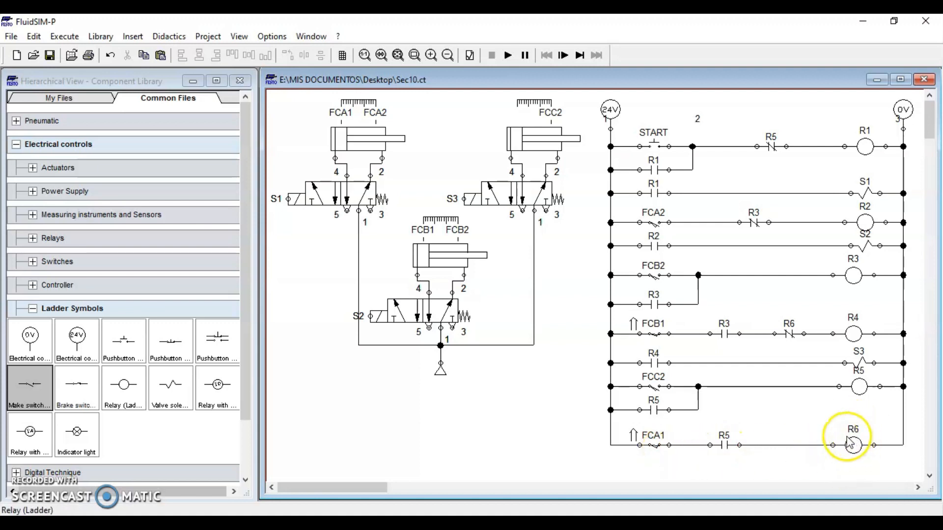
- Simulate the circuit by actuating START, observe the cylinder sequence and relays, and end the simulation
left_click(532, 143)
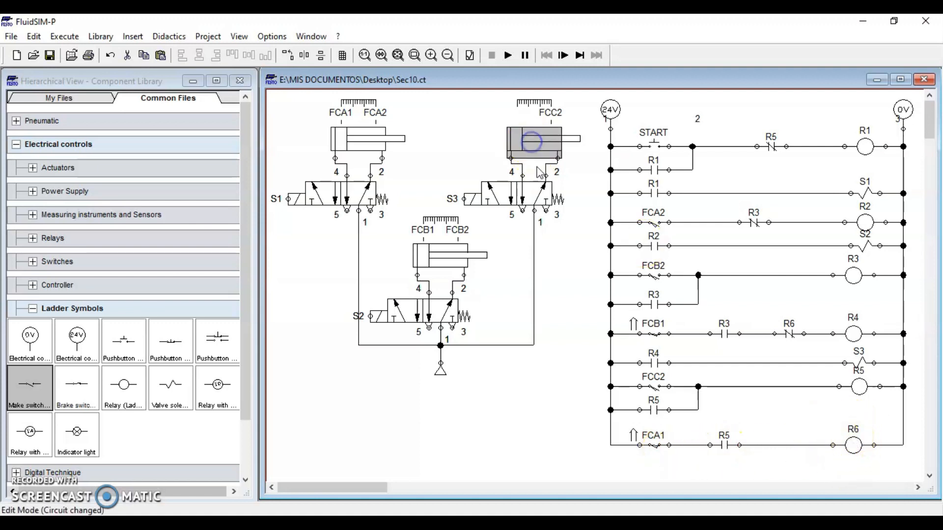
left_click(576, 240)
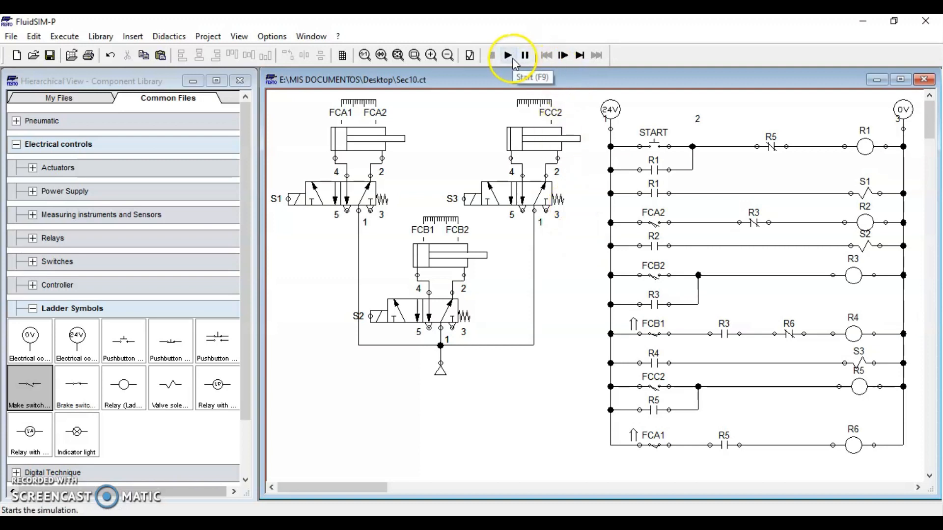
left_click(509, 55)
left_click(647, 144)
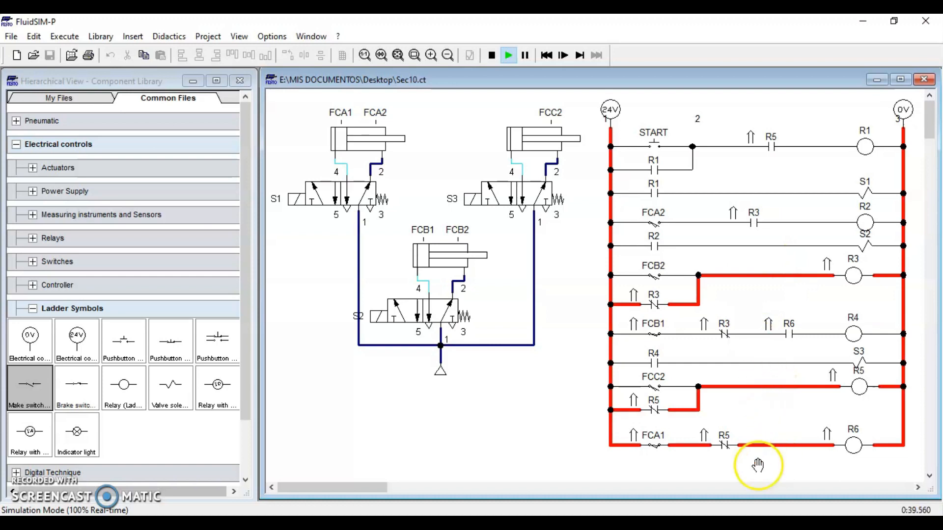
left_click(492, 55)
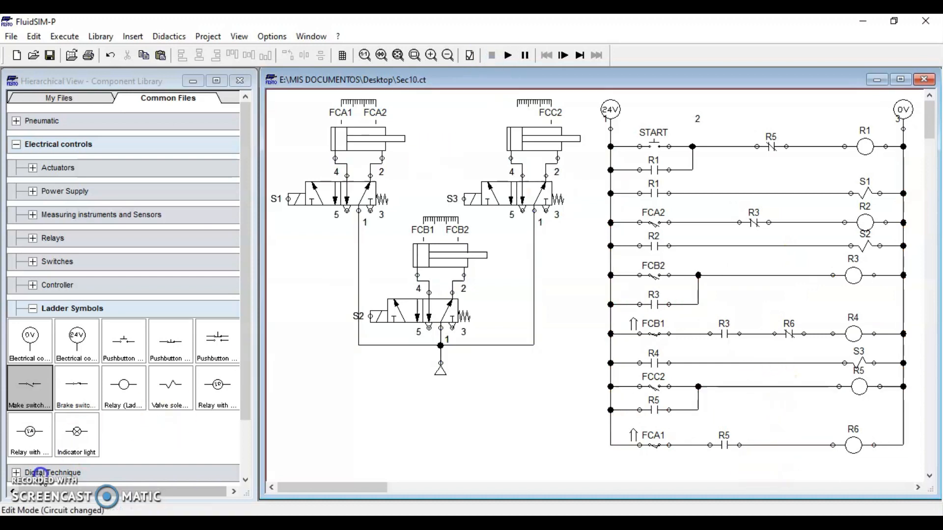
- Add the actuating label FCC1 at the retracted end of the cylinder driven by the S3 valve
left_click(43, 475)
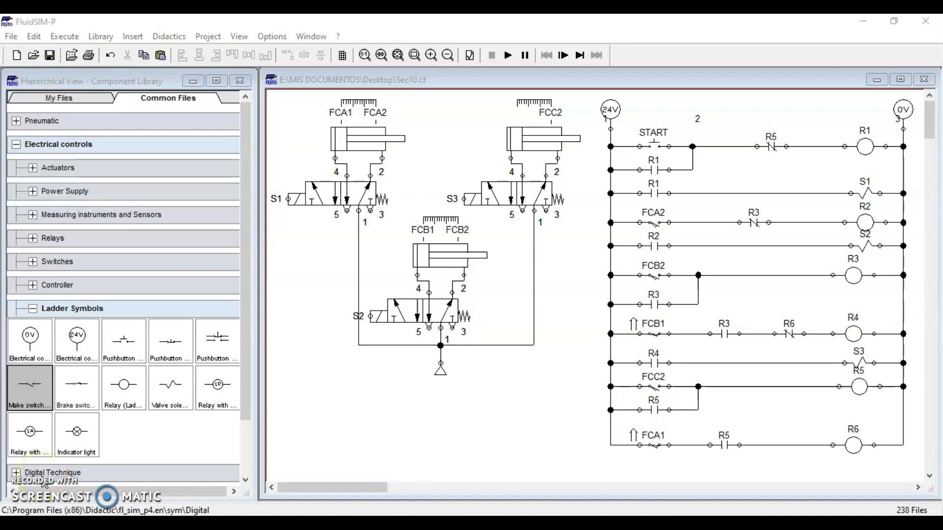
left_click(496, 158)
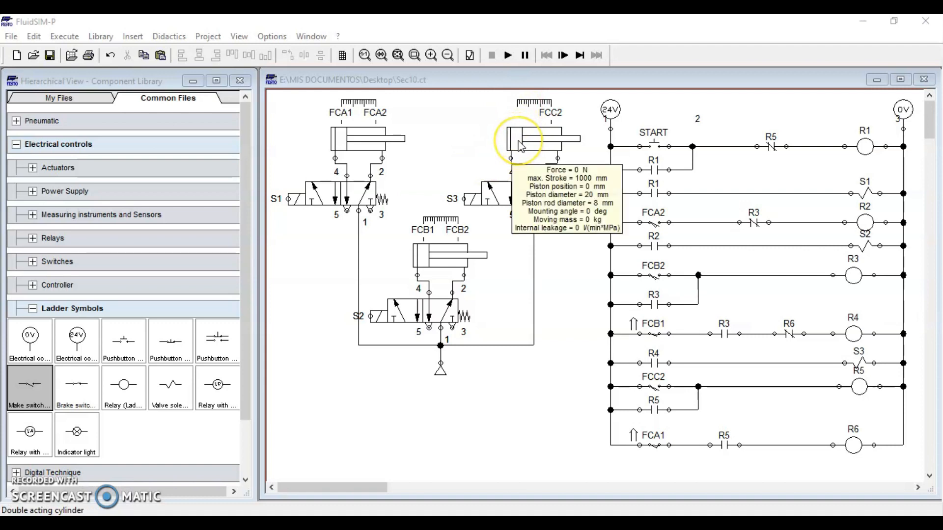
double_click(541, 140)
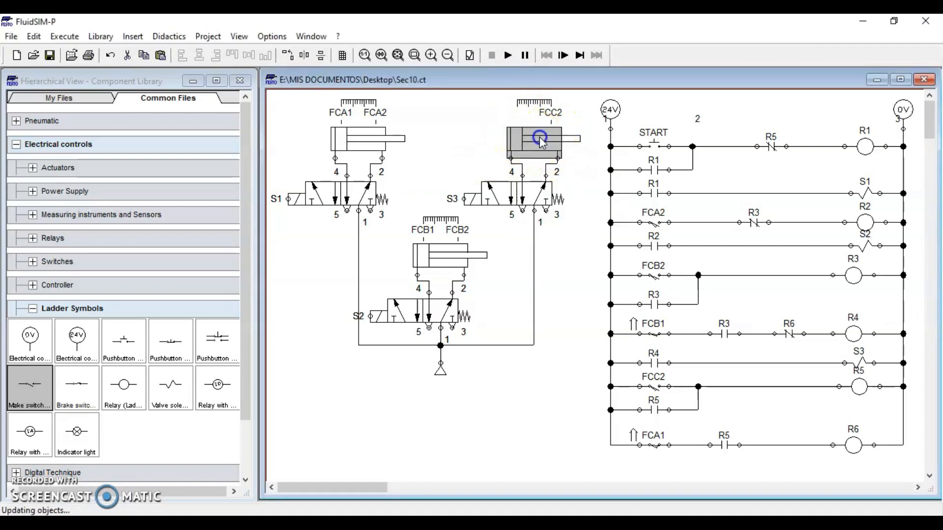
left_click(383, 208)
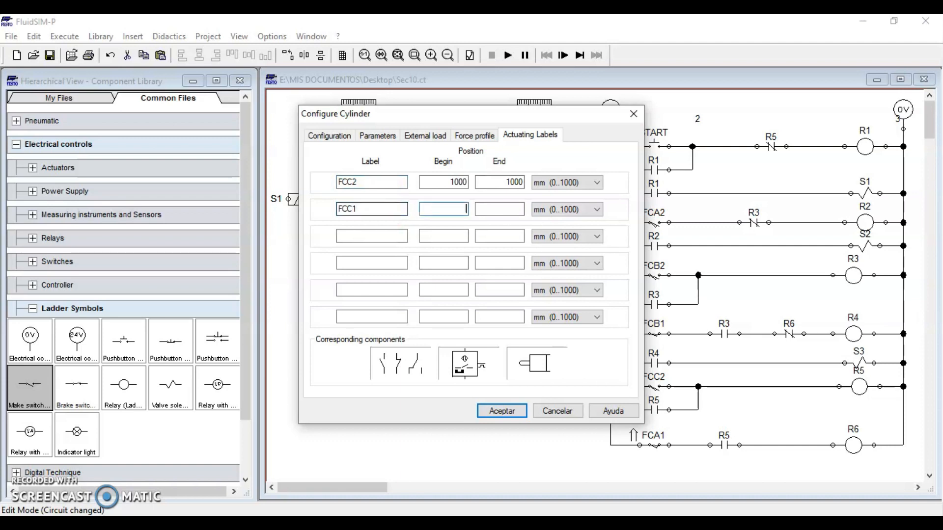
key("Return")
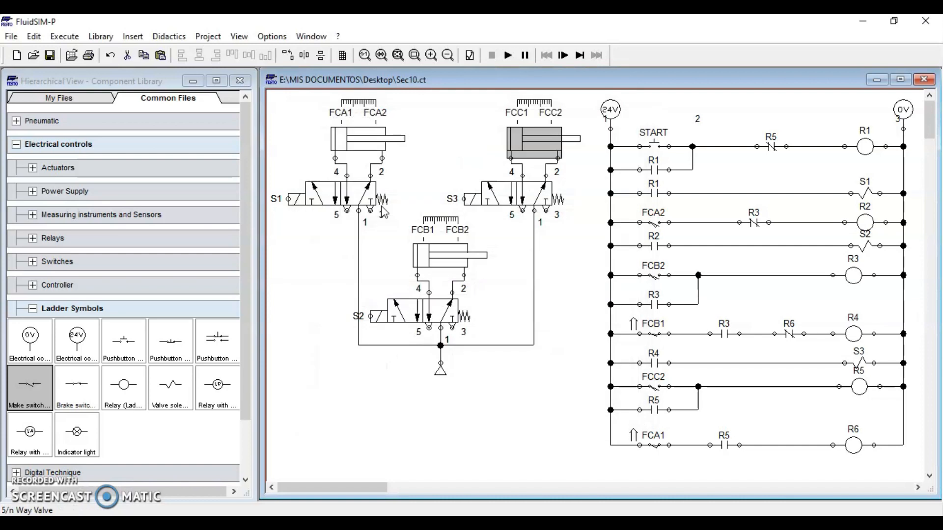
- Shift the FCA1 rung up slightly and place a make switch labelled FCC1 beneath it
left_click_drag(596, 435, 909, 466)
left_click(851, 445)
left_click_drag(848, 435, 847, 428)
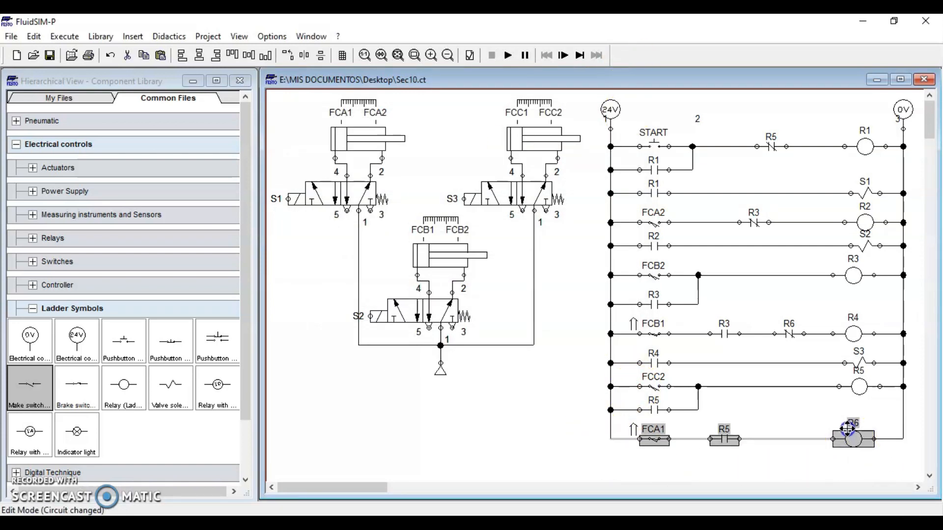
left_click(579, 456)
left_click_drag(32, 395, 658, 460)
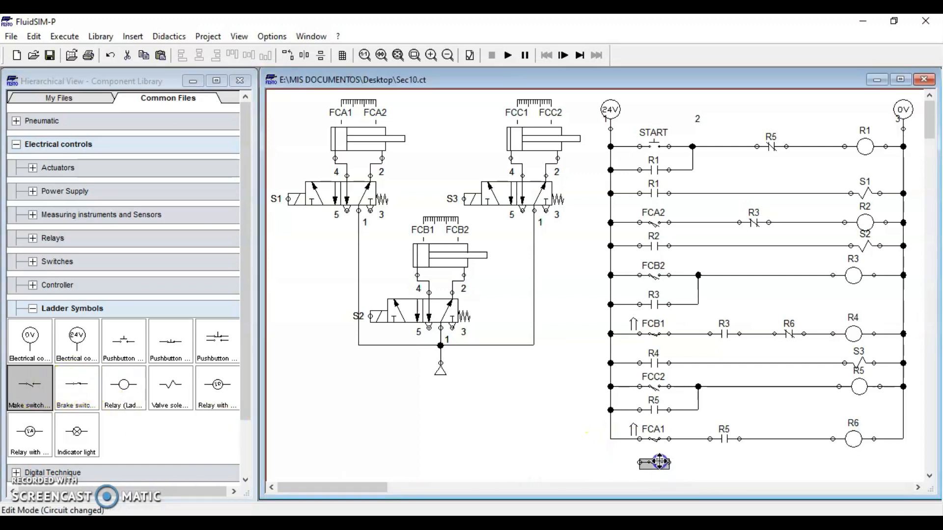
double_click(660, 463)
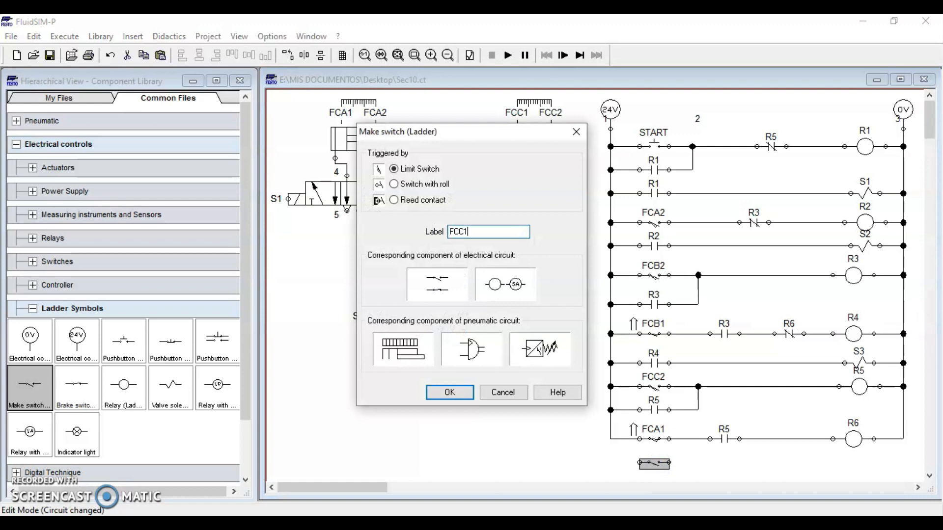
key("Return")
left_click(580, 454)
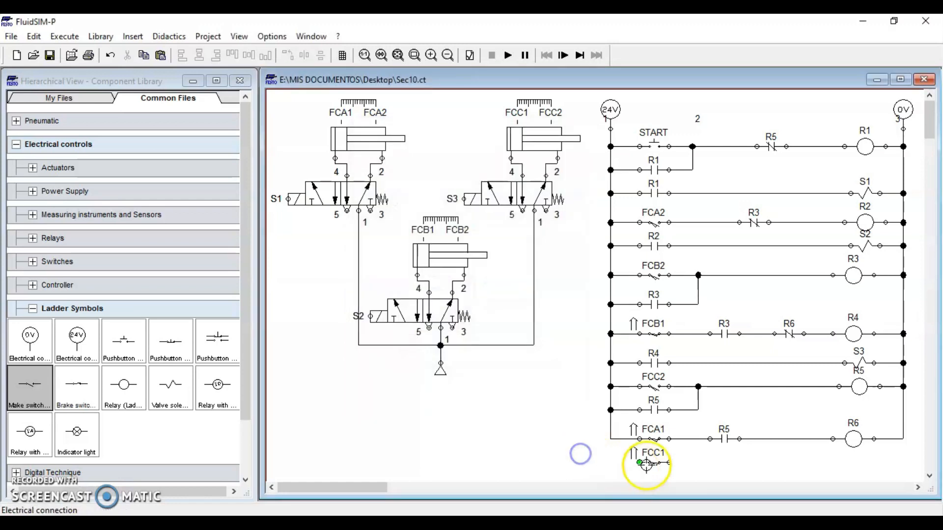
- Place a relay labelled R7 below relay R6, in line with the FCC1 switch
left_click_drag(124, 385, 846, 461)
double_click(846, 463)
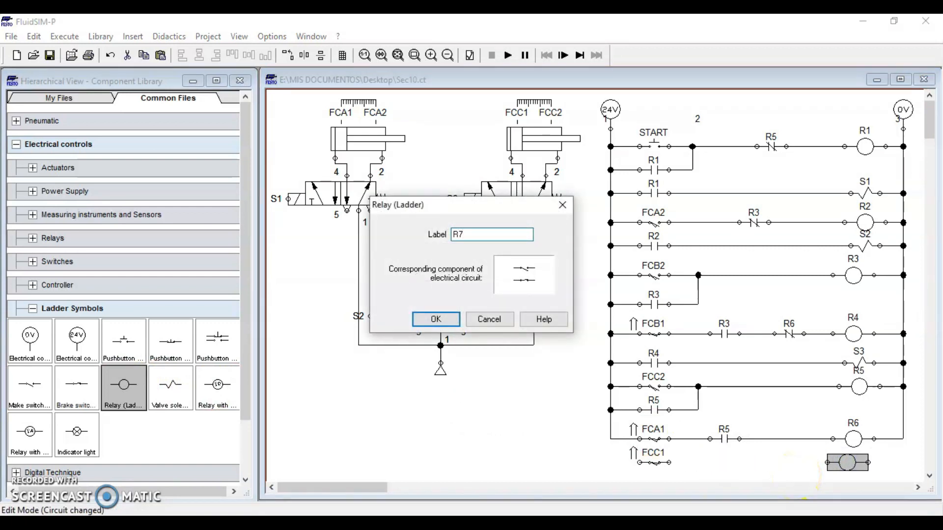
type("R7")
key("Return")
left_click(792, 464)
- Lower the FCC1 switch and relay R7 slightly and wire them in series between the 24V and 0V rails
left_click_drag(854, 463, 817, 470)
left_click(657, 463)
mouse_move(669, 468)
left_mouse_down()
mouse_move(809, 469)
mouse_move(909, 449)
mouse_move(904, 440)
left_mouse_up()
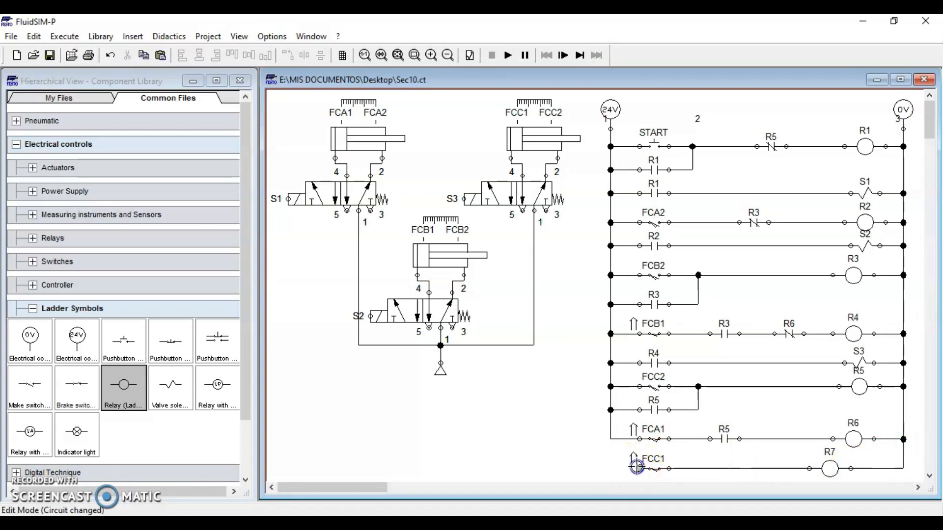
left_click_drag(610, 438, 610, 438)
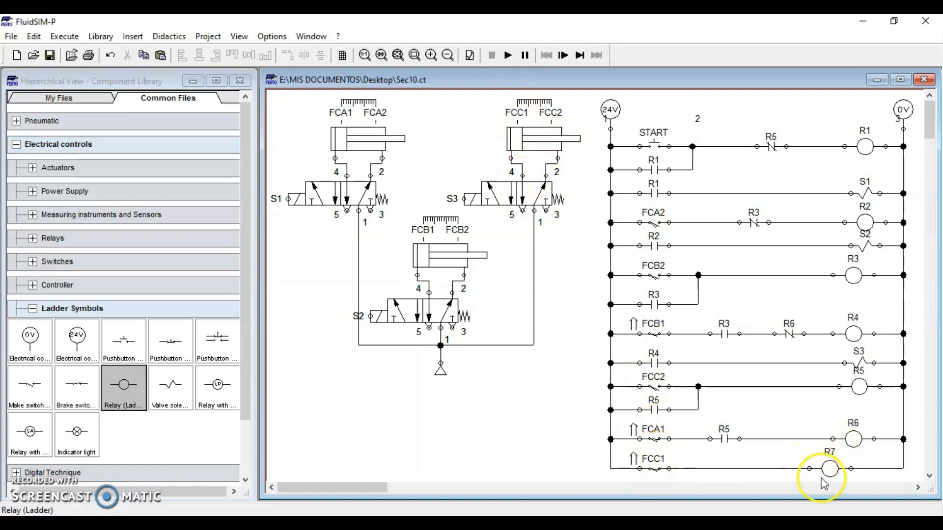
- Place a brake switch labelled R7 in the free area below the pneumatic circuit
left_click_drag(76, 386, 480, 422)
double_click(469, 417)
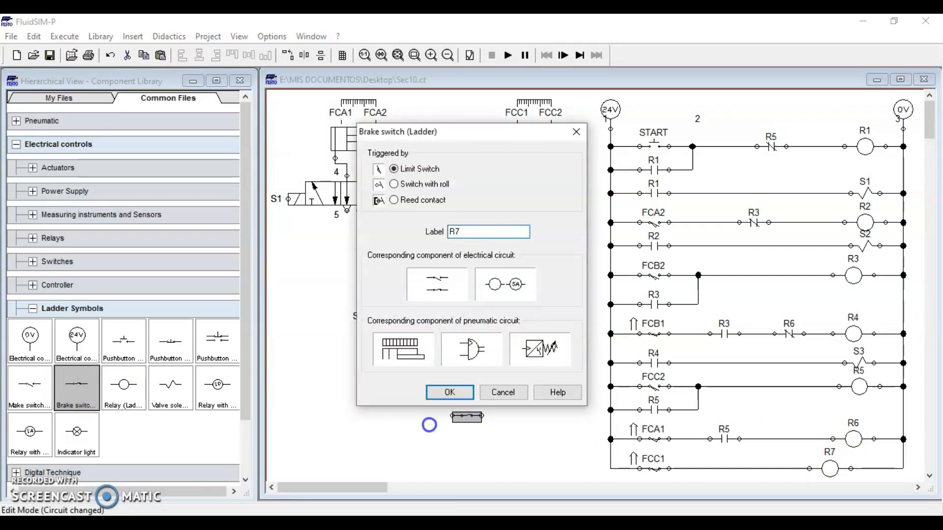
key("Return")
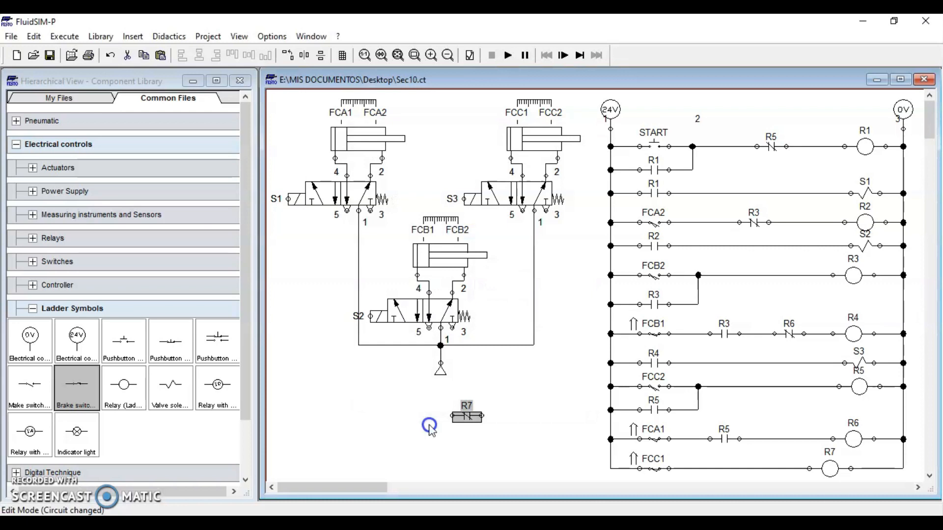
left_click(537, 419)
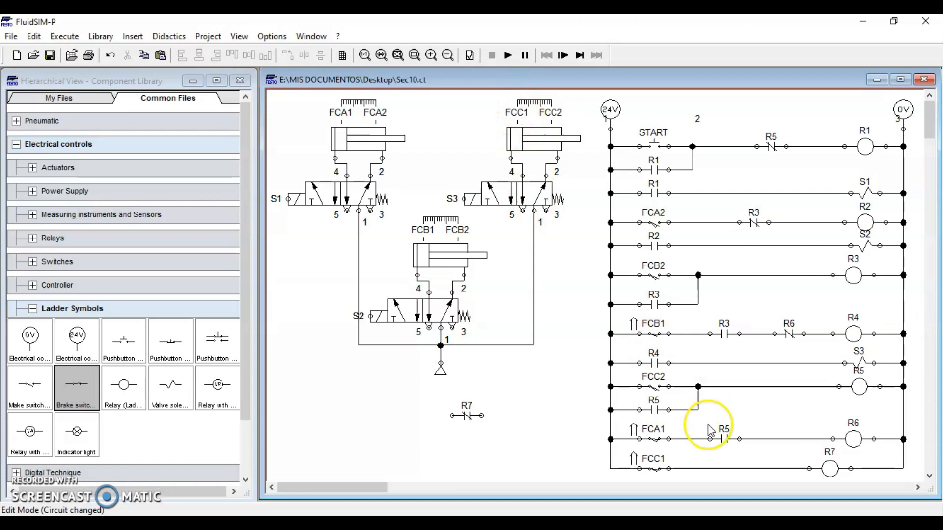
mouse_move(830, 470)
left_mouse_down()
mouse_move(825, 439)
mouse_move(830, 471)
left_mouse_up()
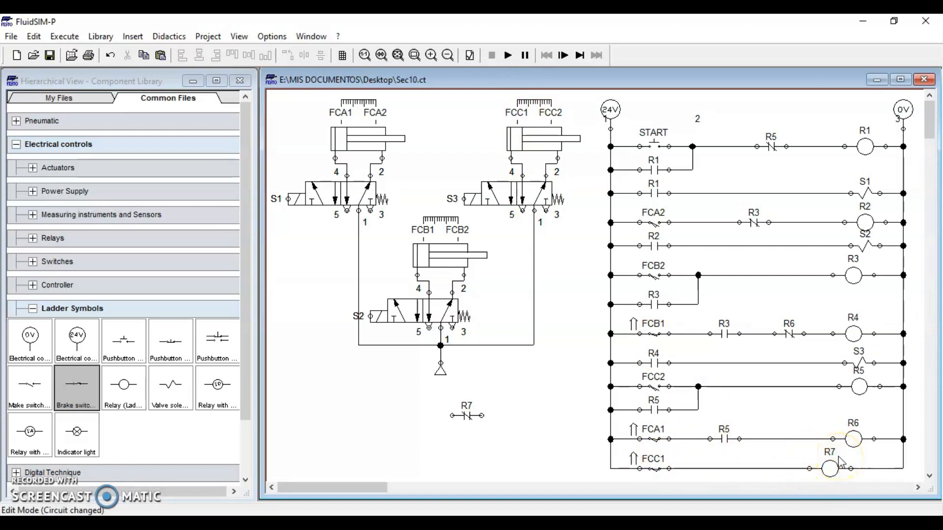
left_click_drag(740, 467, 711, 468)
left_click(617, 442)
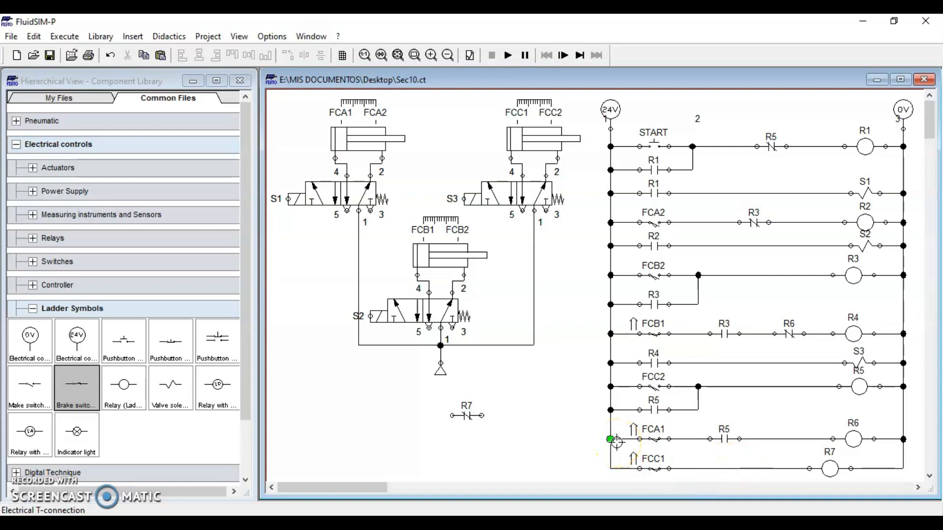
left_click_drag(593, 427, 916, 451)
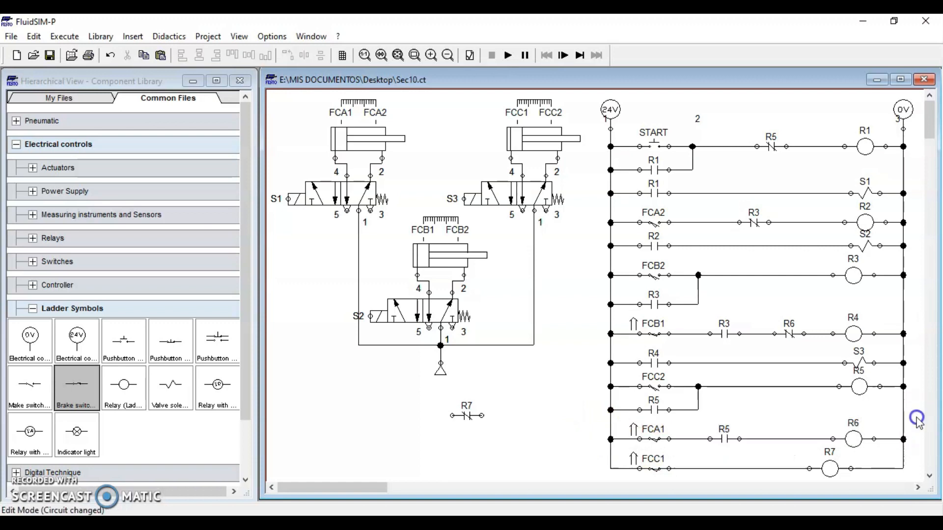
- Replace the wire between the FCC1 switch and relay R7 with a make switch labelled R6 wired in series
left_click(716, 469)
key("Delete")
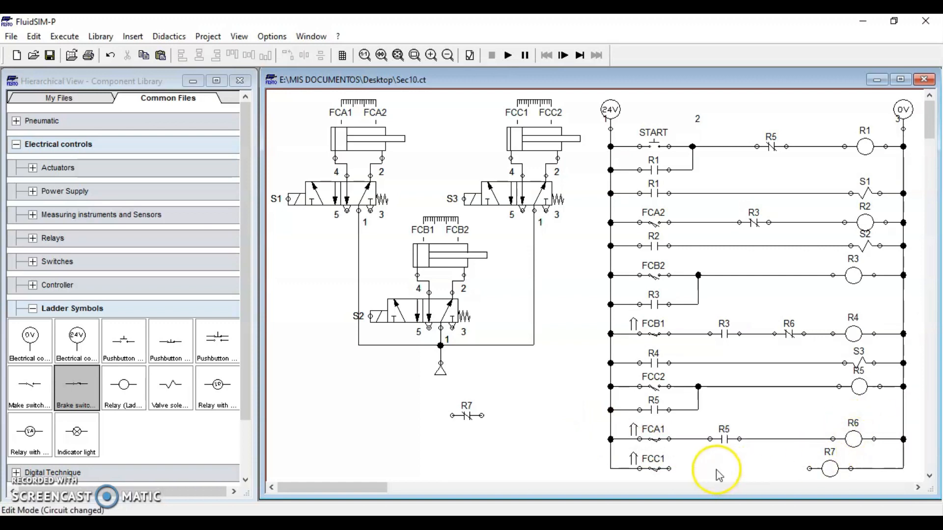
left_click_drag(29, 386, 706, 460)
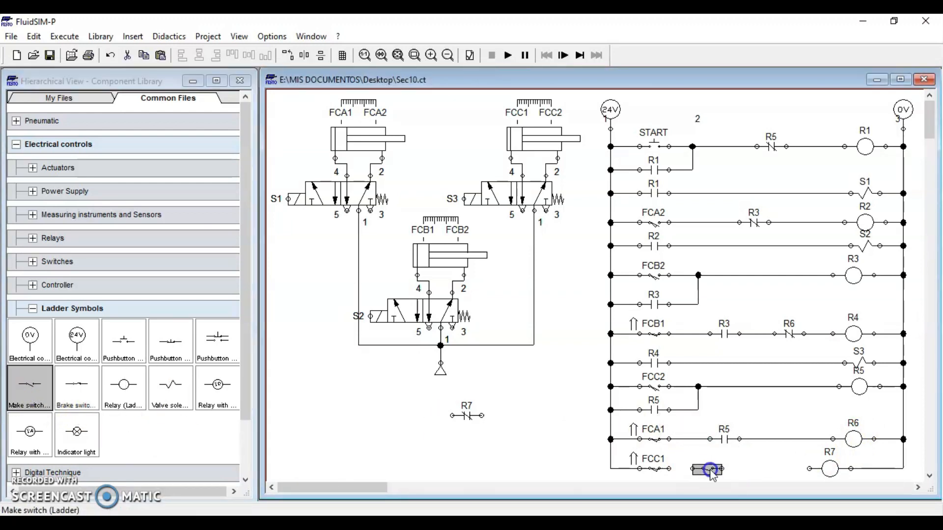
double_click(710, 471)
key("Return")
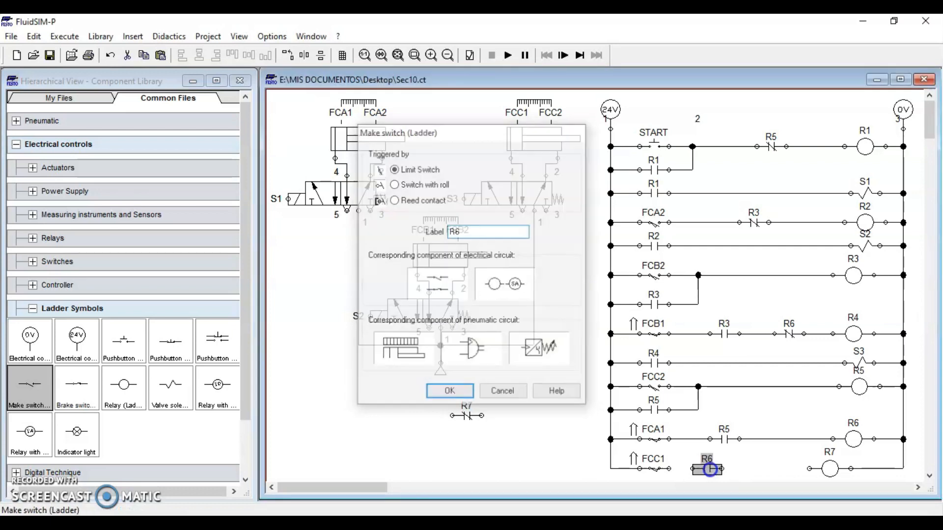
left_click(518, 468)
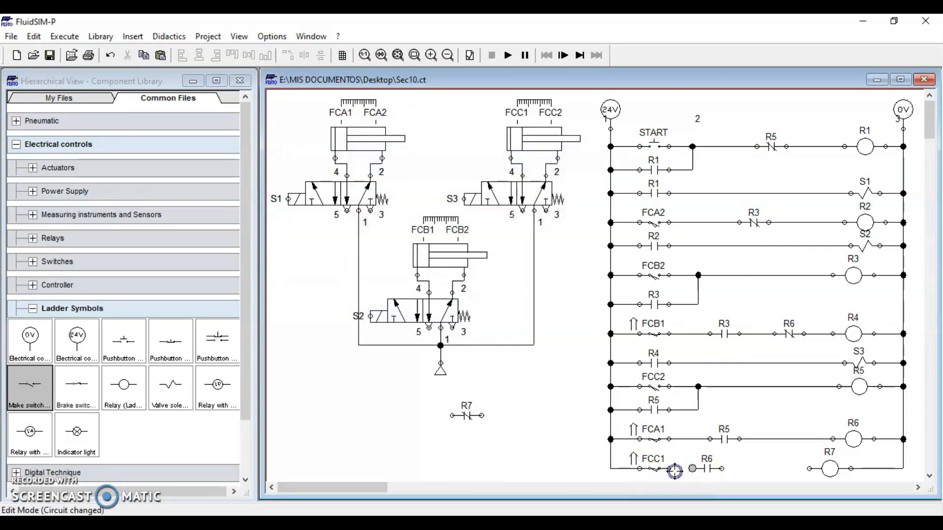
left_click_drag(809, 468, 809, 468)
left_click(549, 451)
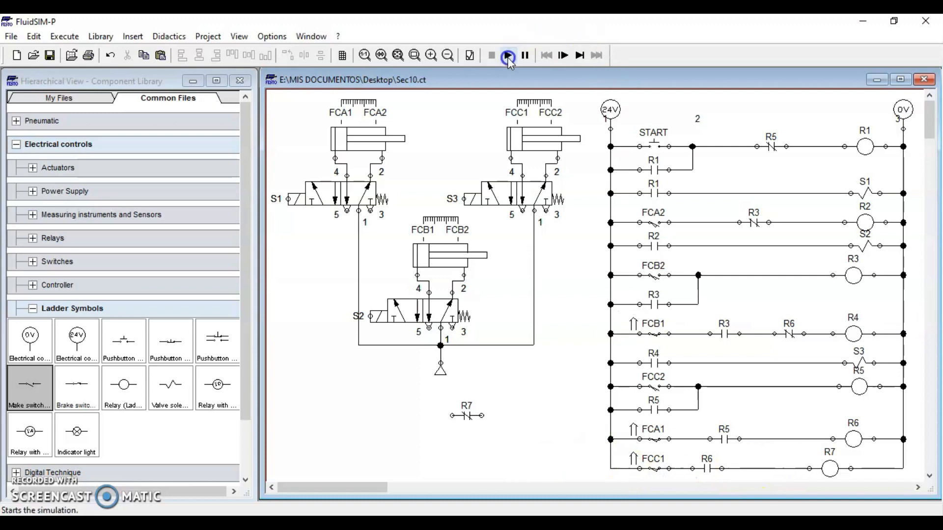
- Run the simulation with START actuated, check how the R6 and R7 rungs respond, and end it
left_click(508, 56)
left_click(658, 140)
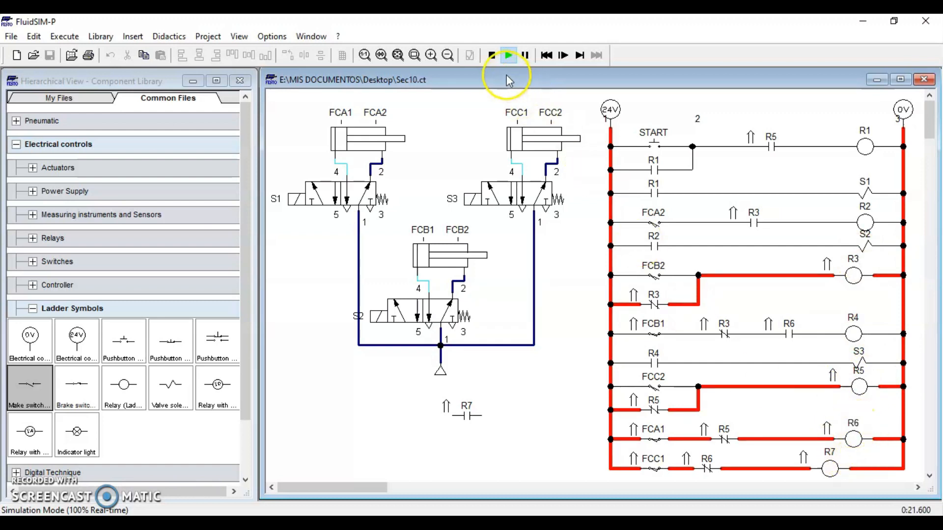
left_click(492, 56)
- Copy the loose R7 brake switch and wire the copy in series ahead of relay R3 on the FCB2 rung
left_click(470, 416)
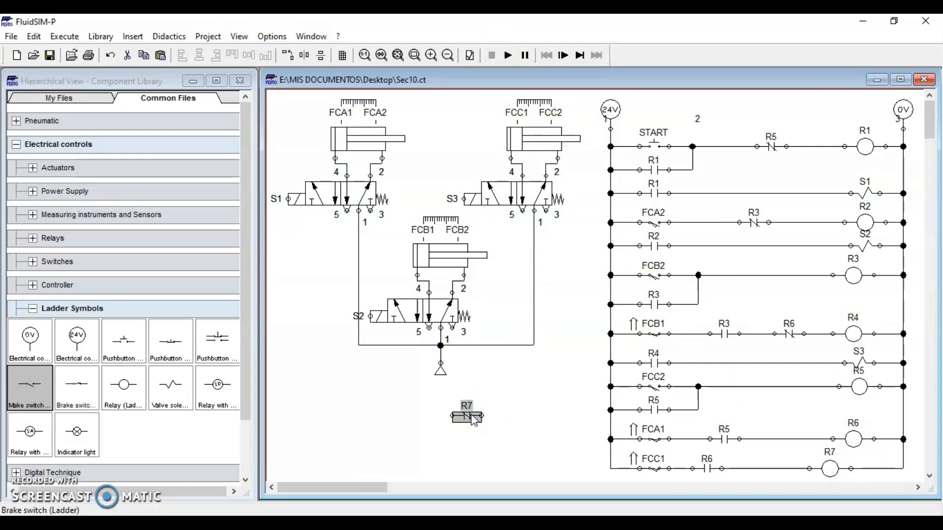
key("ctrl+v")
left_click_drag(624, 320, 785, 258)
left_click(765, 276)
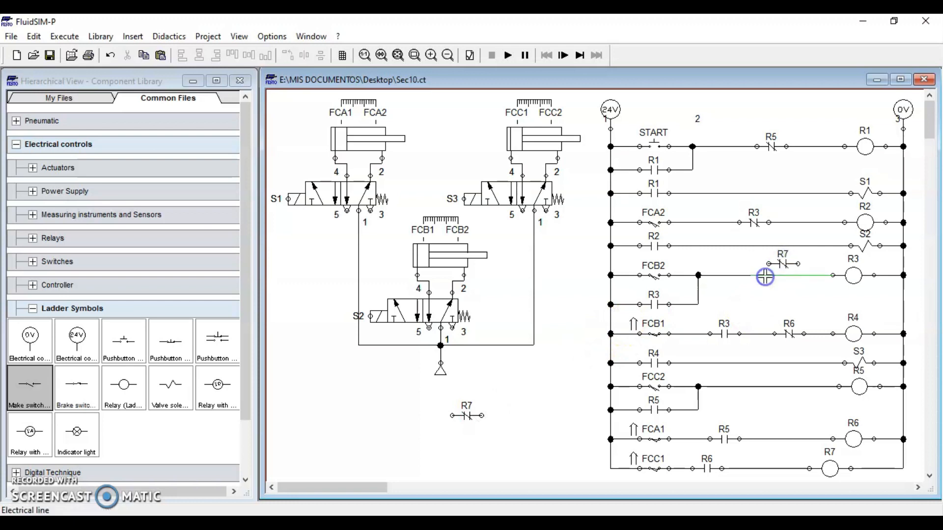
left_click(753, 277)
left_click_drag(767, 264, 834, 275)
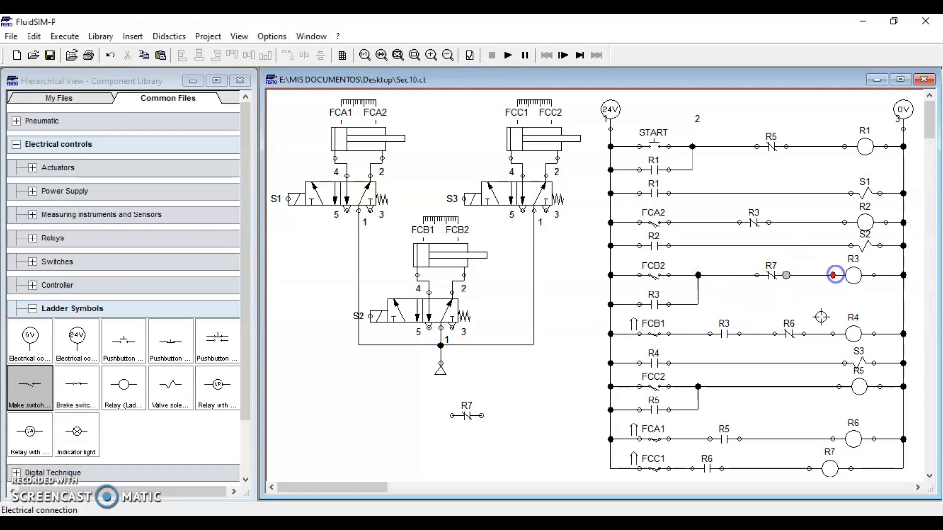
- Replace the wire ahead of relay R5 on the FCC2 rung with the remaining R7 brake switch wired in series
left_click(801, 388)
key("Delete")
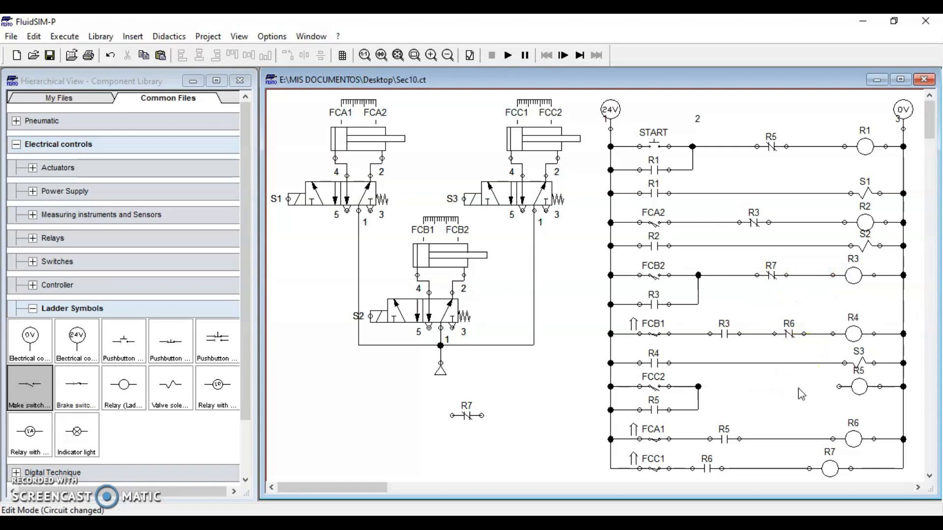
left_click_drag(466, 415, 777, 376)
left_click_drag(700, 387, 835, 388)
left_click(777, 386)
left_click(779, 439)
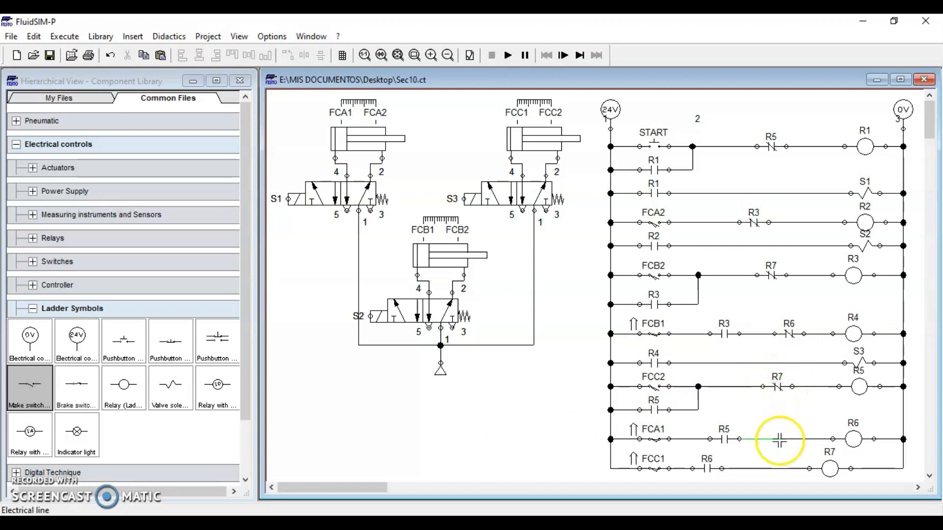
key("Delete")
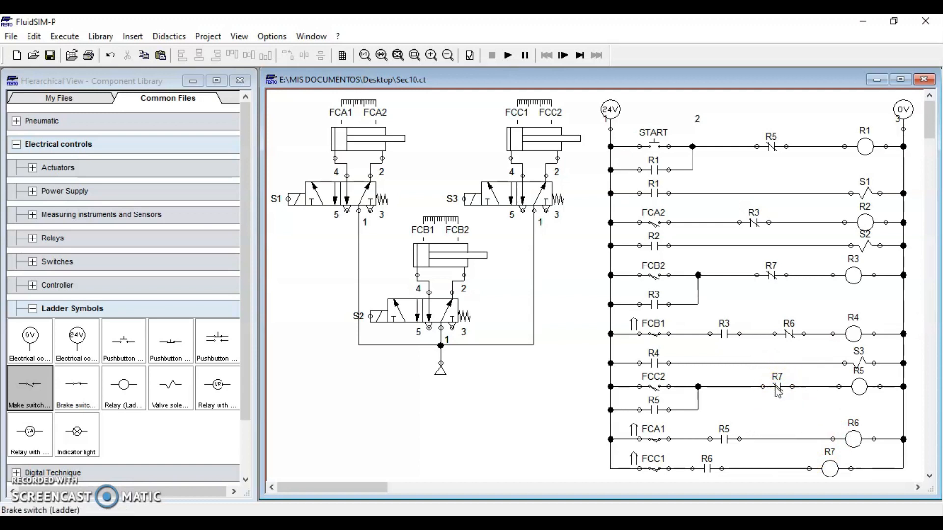
- Trace how relays R5, R6 and R7 trigger one another and which rungs the two R7 brake switches interrupt
left_click(854, 388)
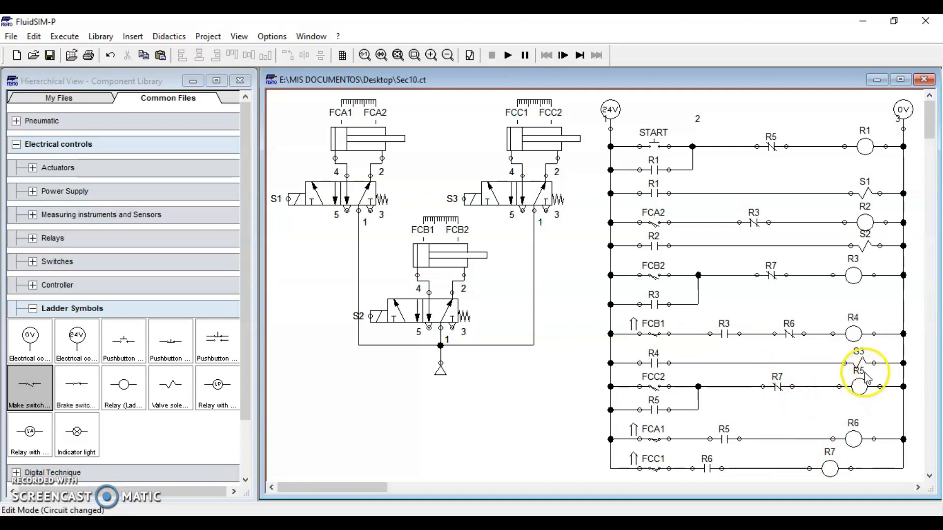
left_click(725, 438)
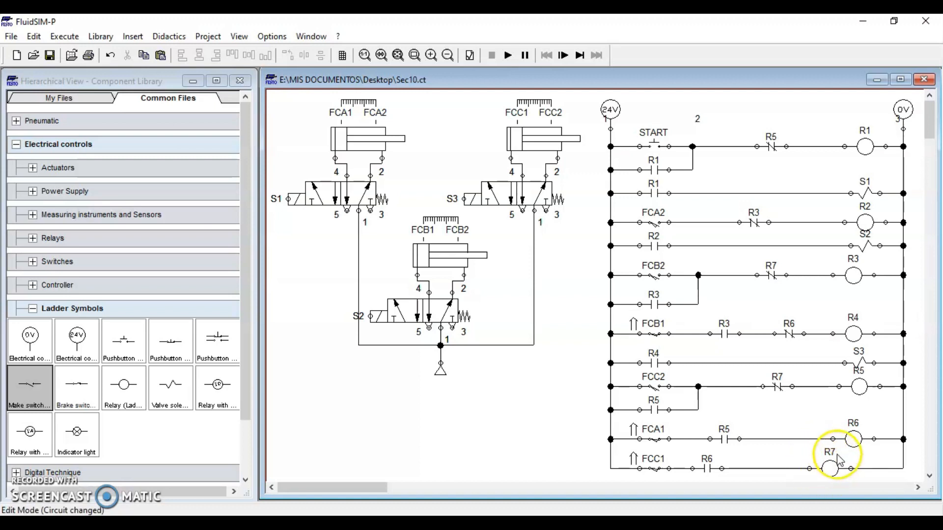
left_click(777, 386)
left_click(771, 275)
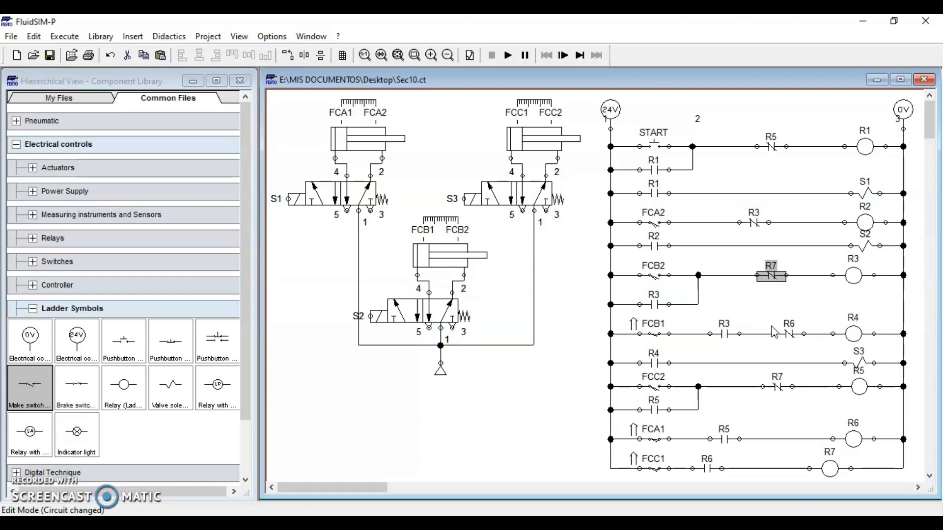
left_click(703, 342)
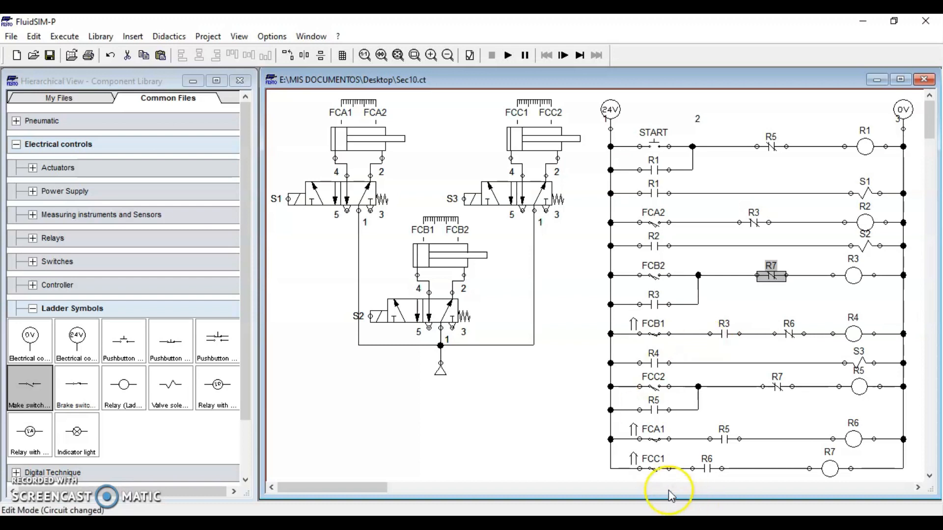
left_click(656, 456)
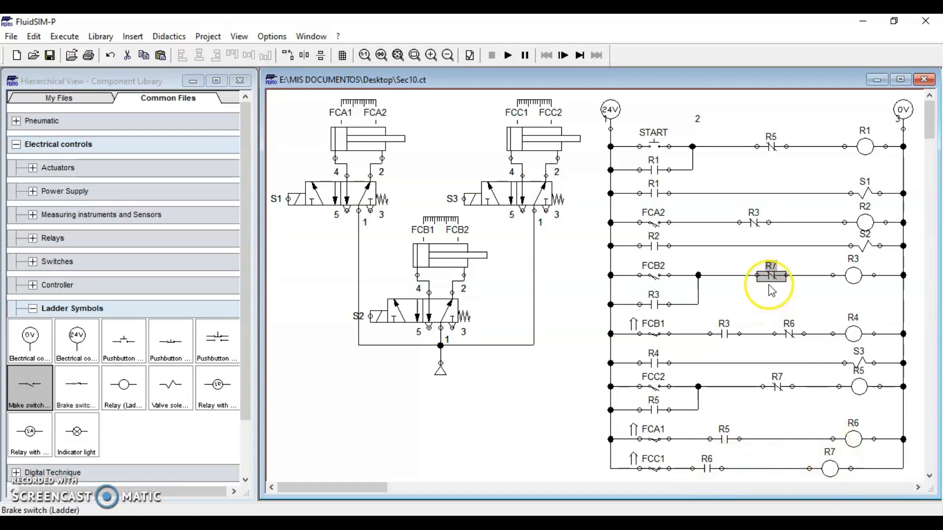
left_click(778, 387)
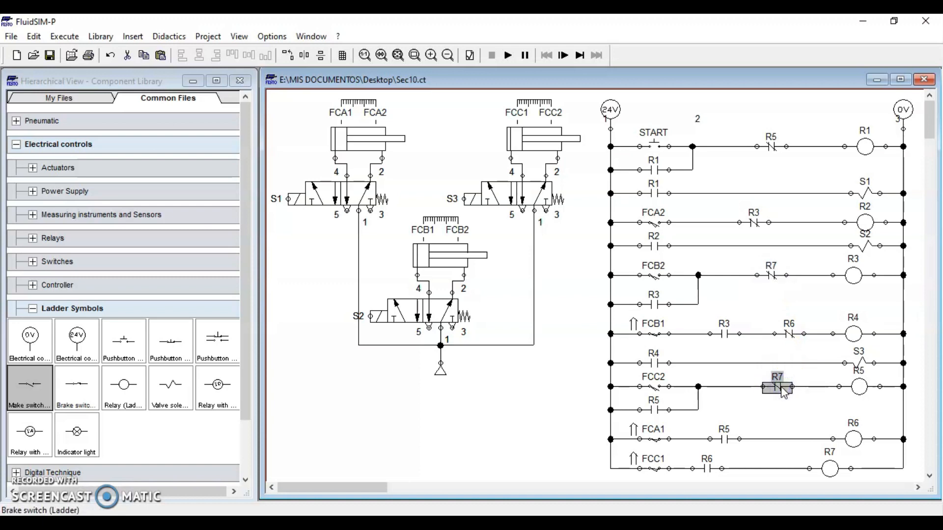
left_click(771, 275)
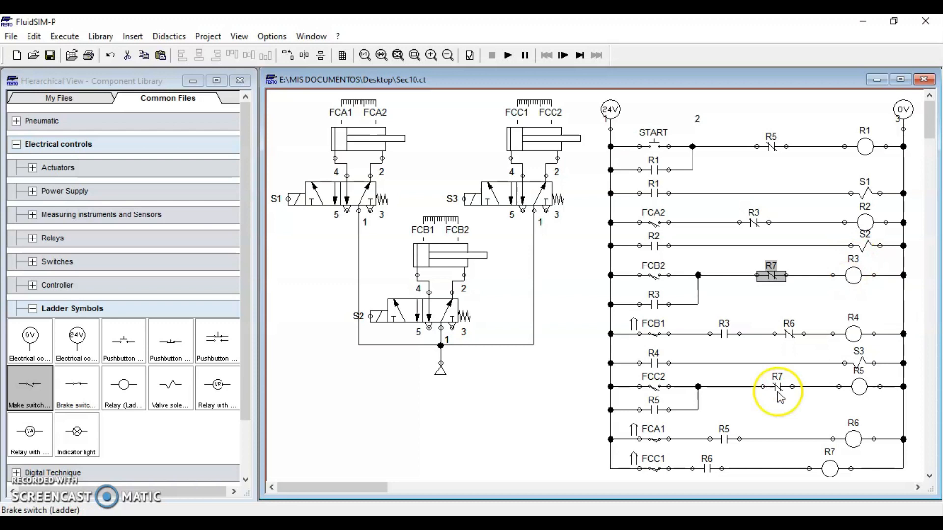
left_click(778, 388)
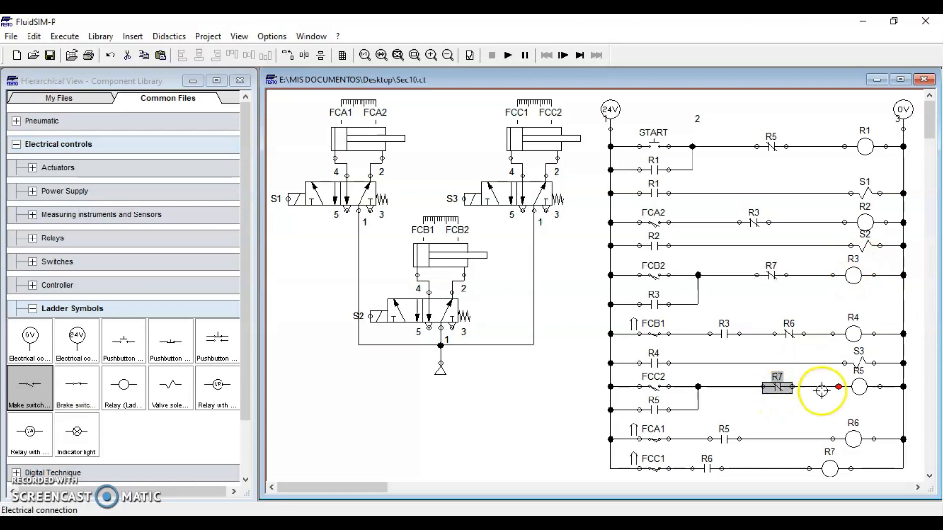
left_click(859, 388)
left_click(723, 438)
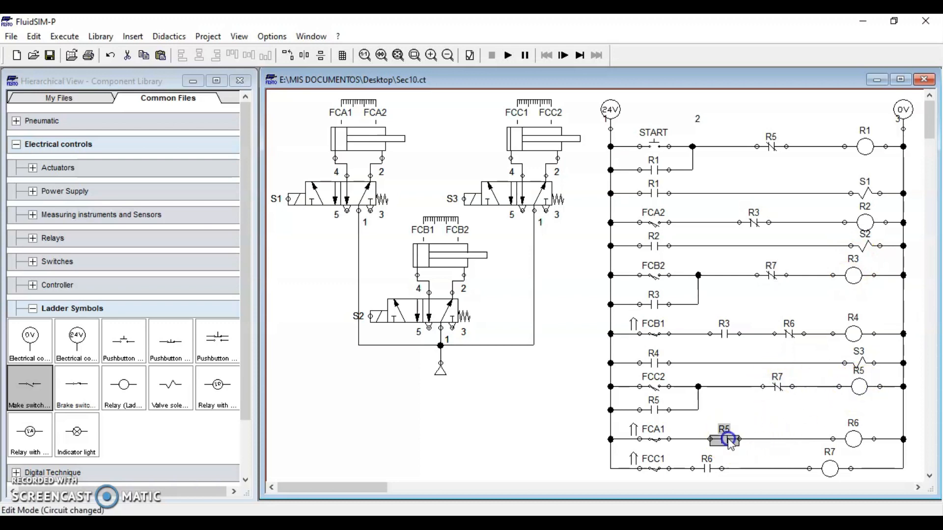
left_click(859, 440)
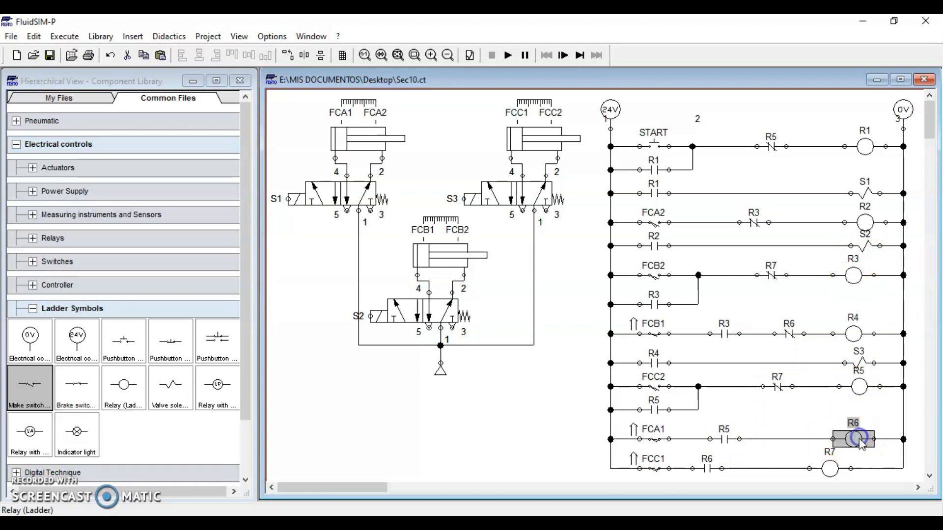
left_click(707, 468)
left_click(830, 469)
left_click(552, 472)
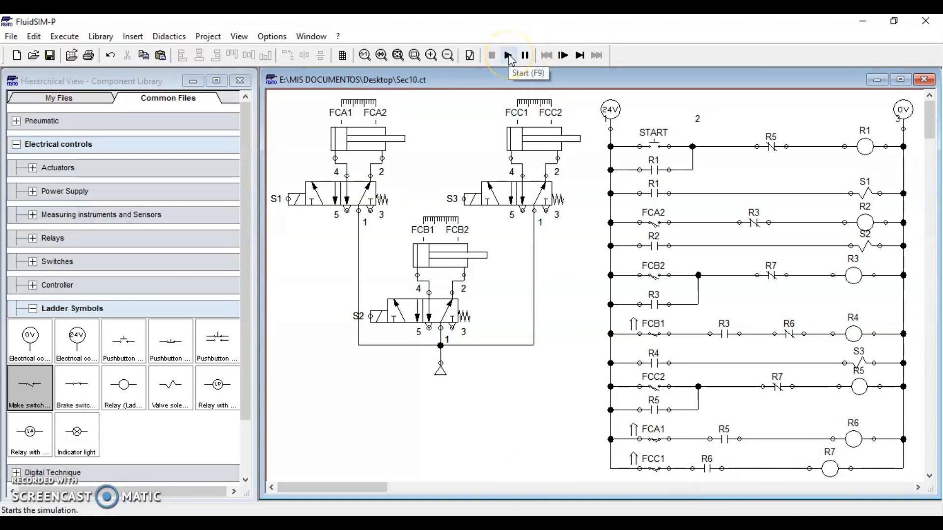
- Run the simulation, actuate START repeatedly to check that the full cylinder sequence repeats, and end it
left_click(509, 57)
left_click(654, 139)
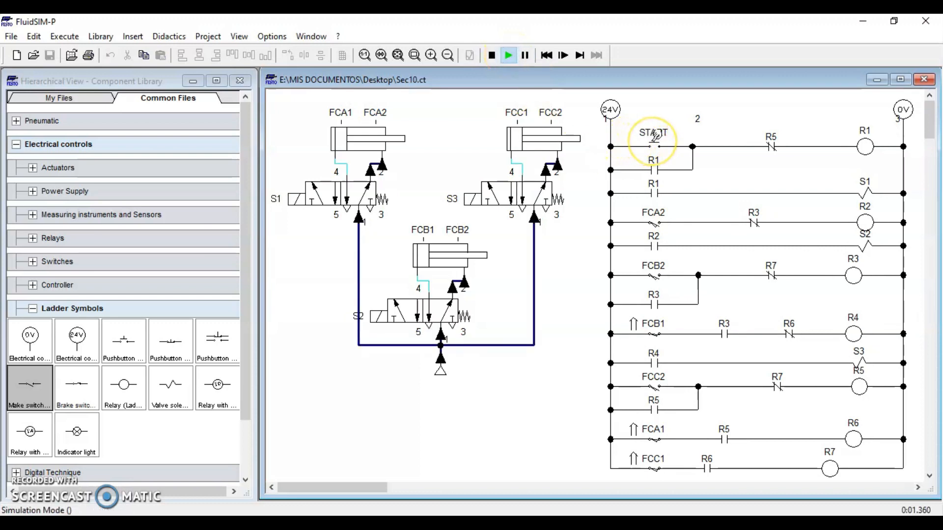
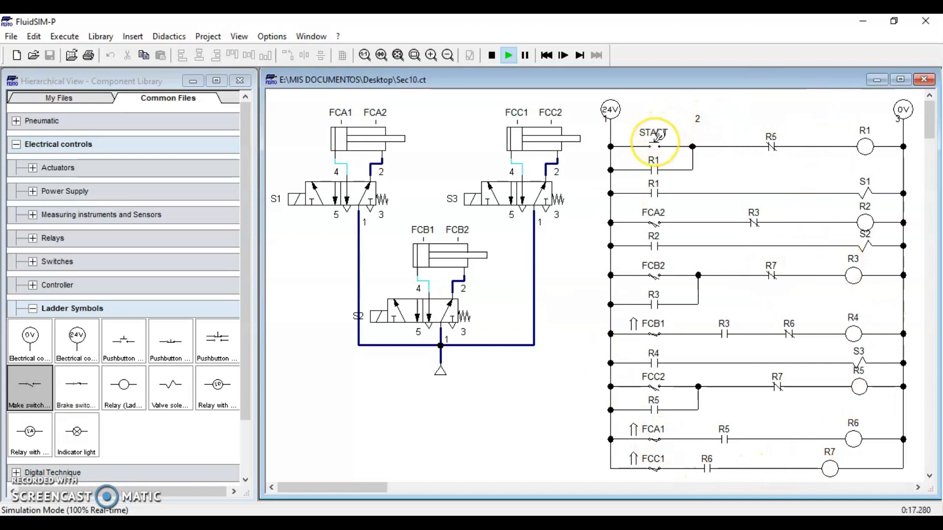
left_click(656, 143)
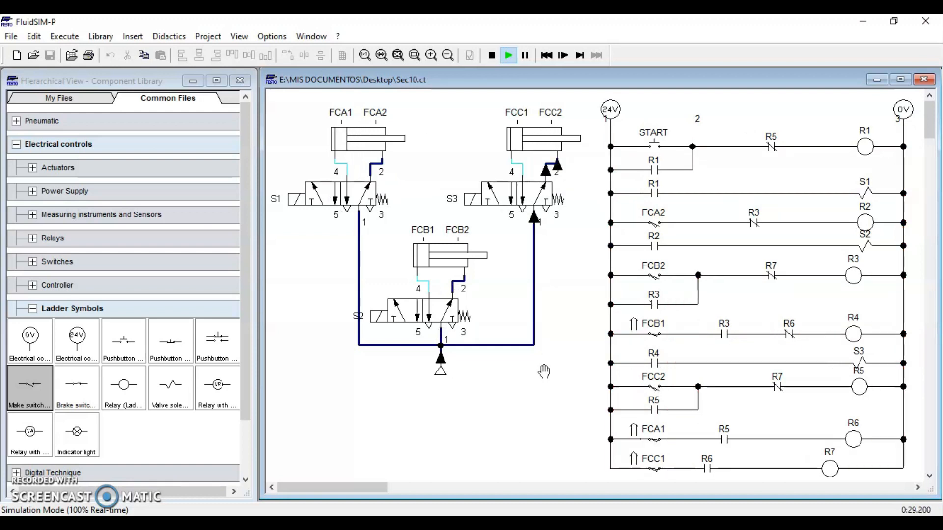
left_click(658, 143)
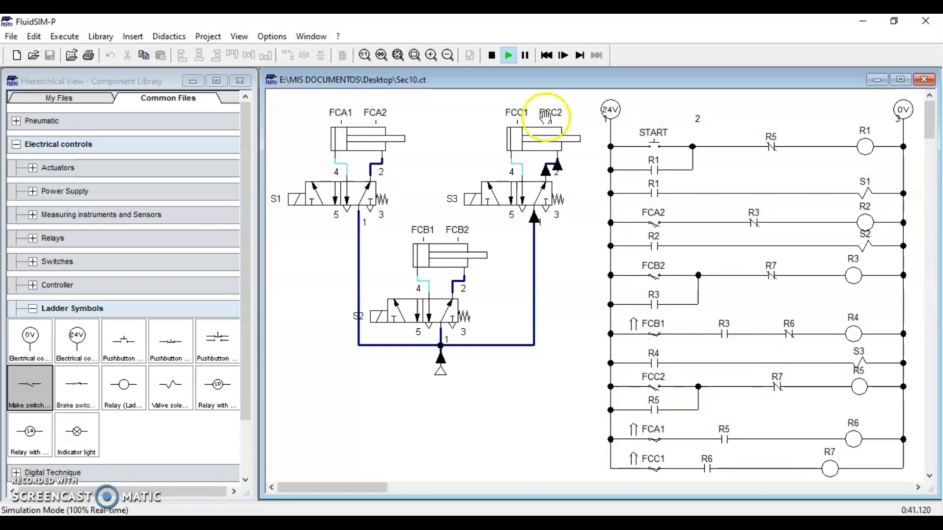
left_click(492, 55)
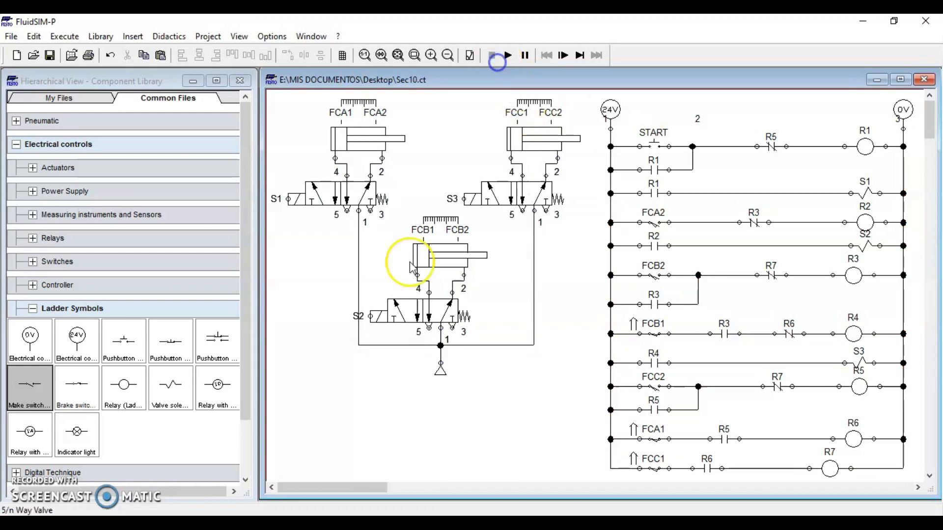
- Review the three-cylinder pneumatic circuit and the retracted-position limit switch marks of its cylinders
left_click(45, 486)
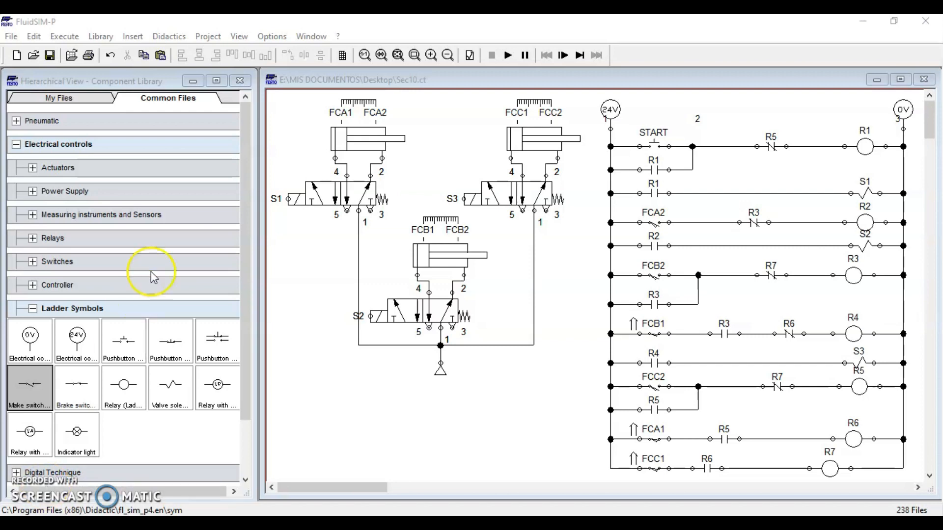
left_click_drag(303, 109, 572, 381)
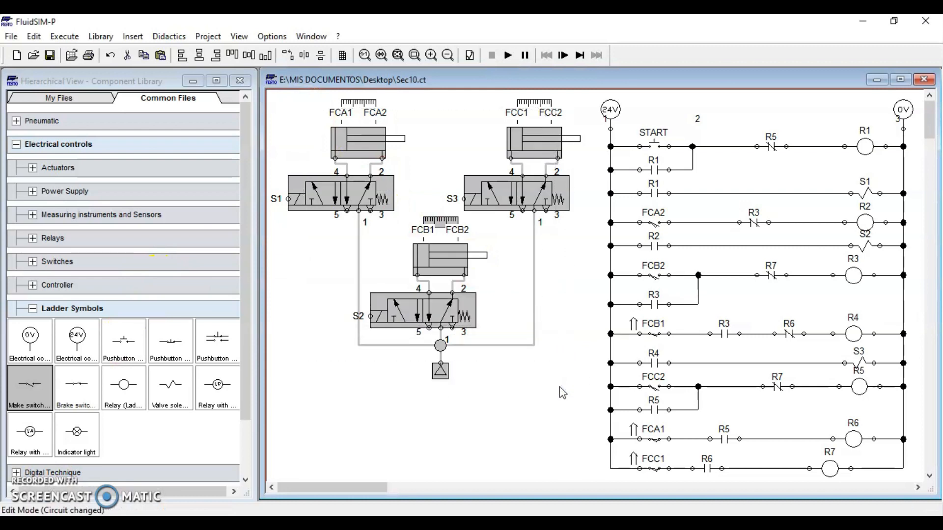
left_click(576, 284)
left_click(342, 109)
left_click(403, 208)
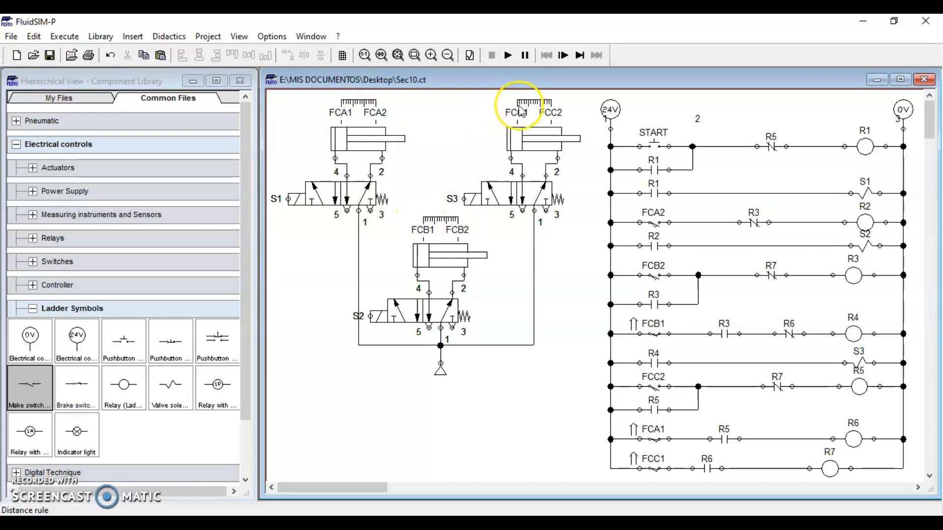
mouse_move(522, 111)
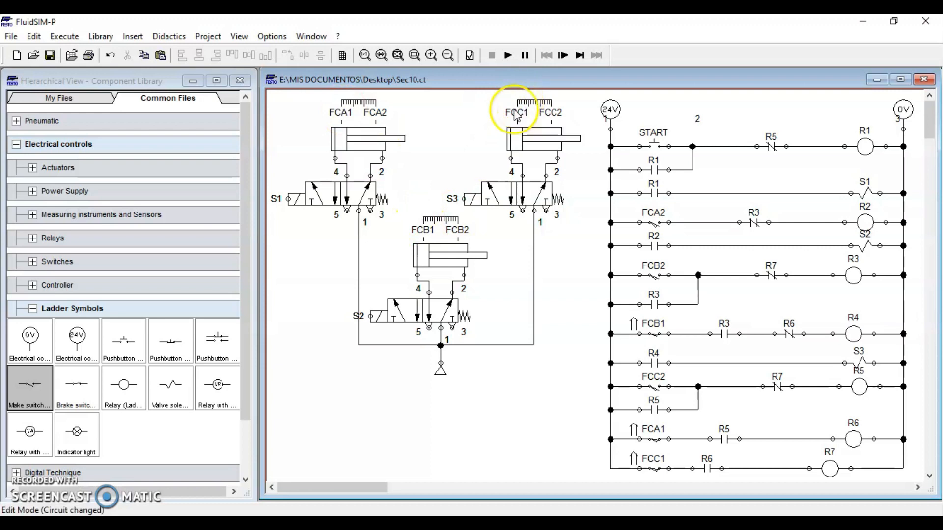
- Examine the retracted-position limit switches FCB1, FCA1 and FCC1 and the R3, R5 and R6 make contacts in series with them
left_click(650, 334)
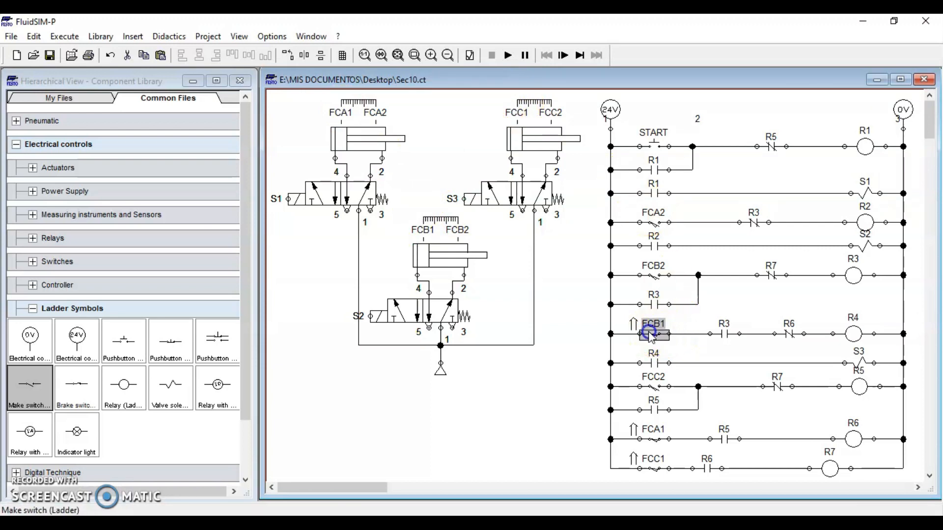
left_click(652, 441)
left_click(655, 467)
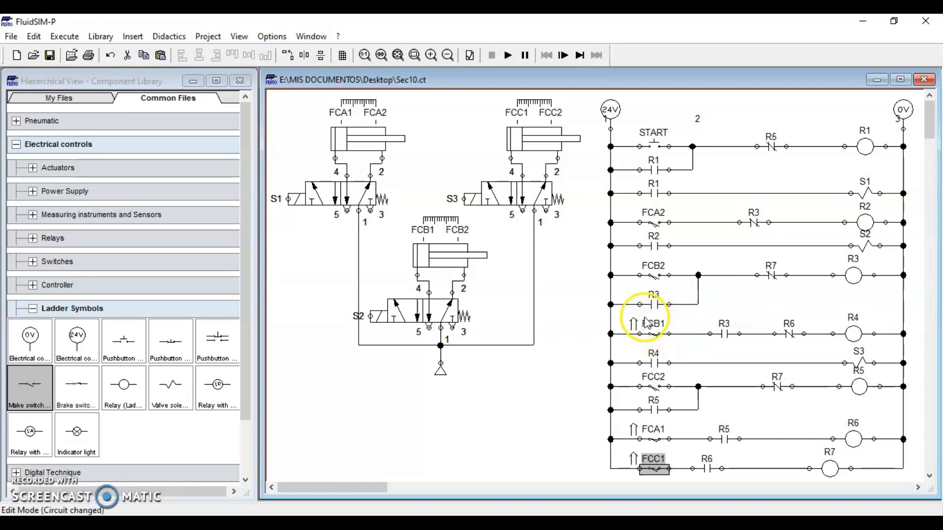
left_click(654, 335)
left_click(725, 335)
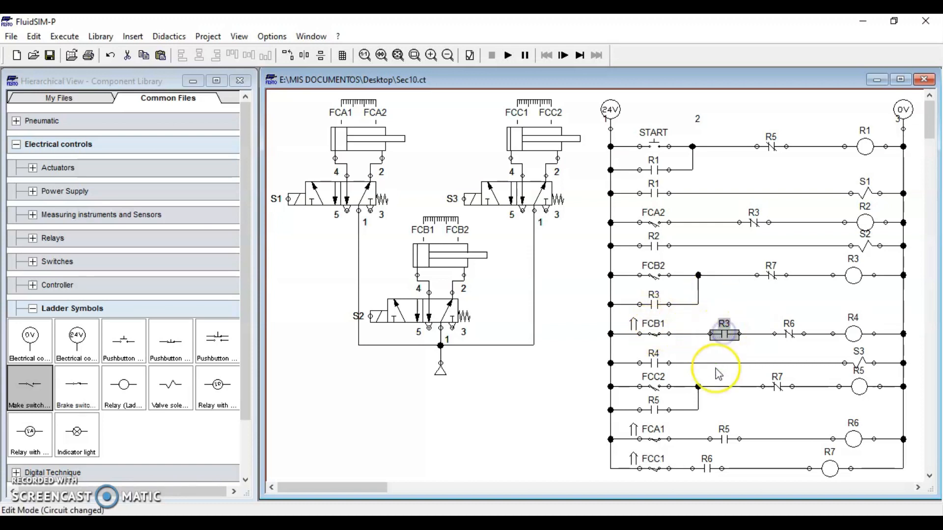
left_click(653, 437)
left_click(725, 439)
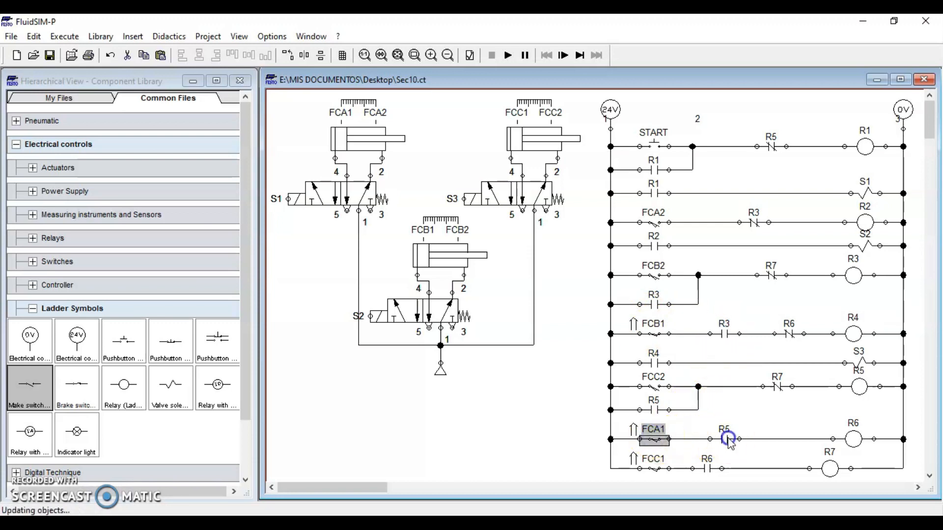
left_click(655, 469)
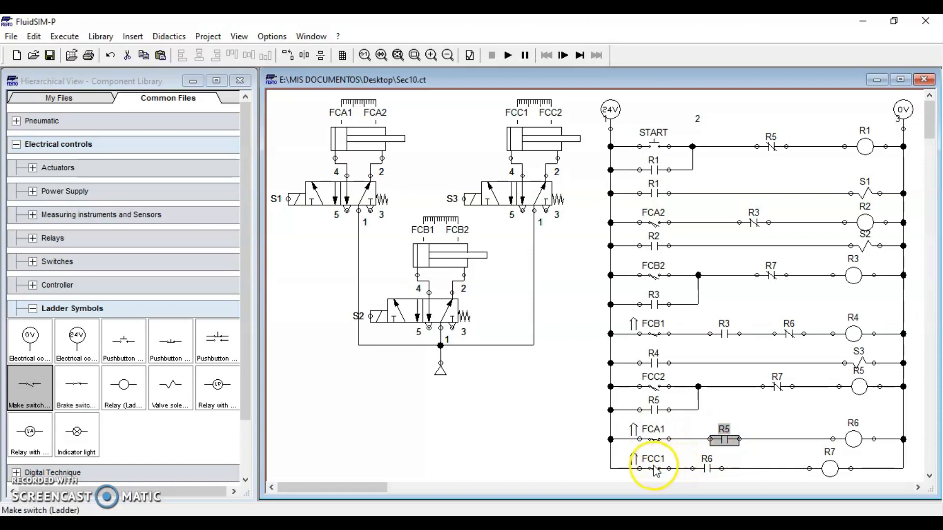
left_click(655, 469)
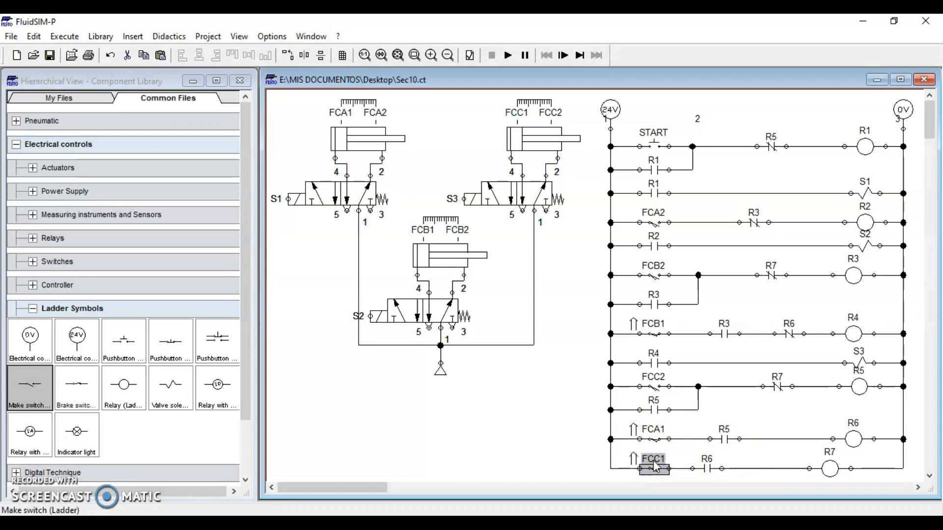
left_click(708, 468)
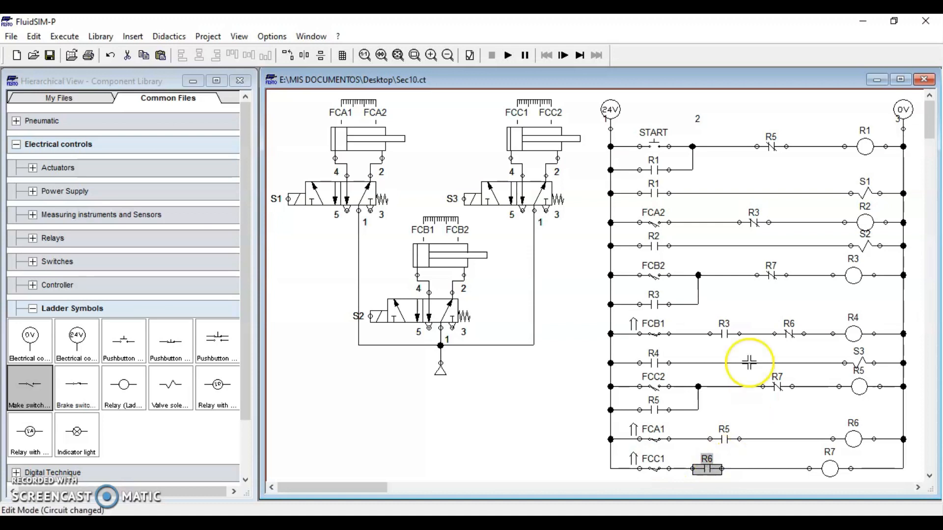
- Check which relay coils, R4, R6 and R7, the series contacts R3, R5 and R6 enable
left_click(724, 334)
left_click(728, 433)
left_click(708, 467)
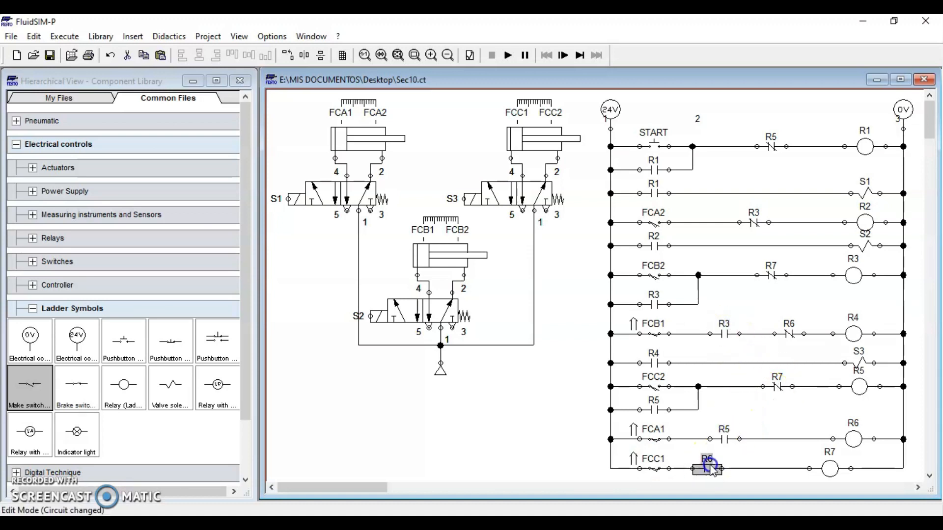
left_click(853, 333)
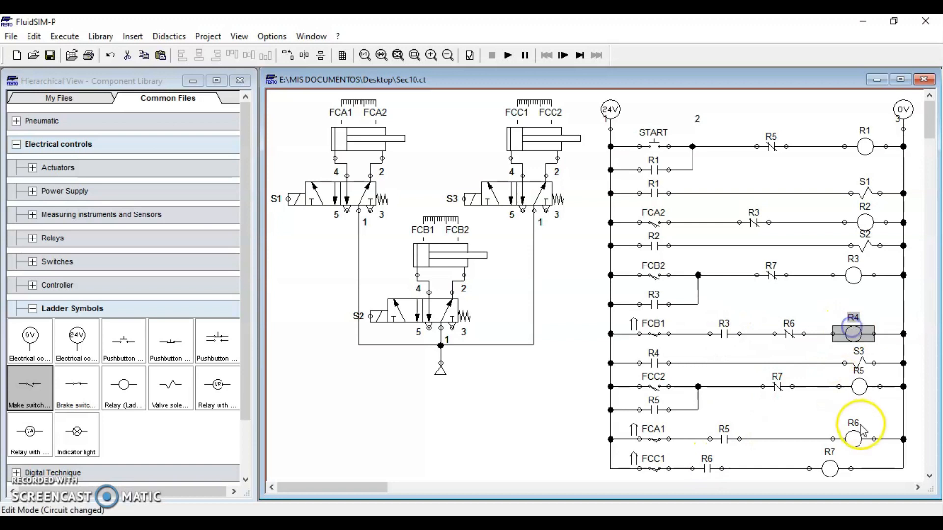
left_click(853, 438)
left_click(830, 468)
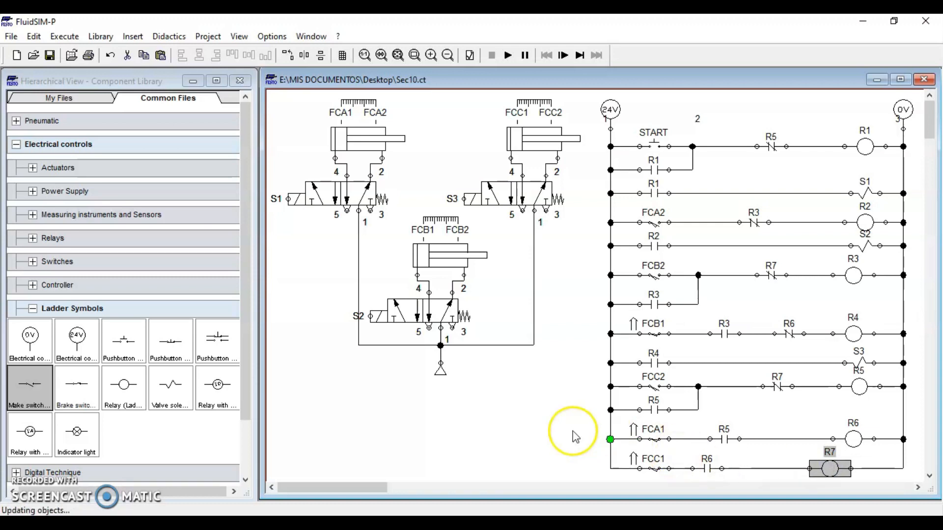
- Review the input contacts of the remaining ladder rungs, from the R1 latch contact to FCC2 and the R5 latch contact
left_click(551, 432)
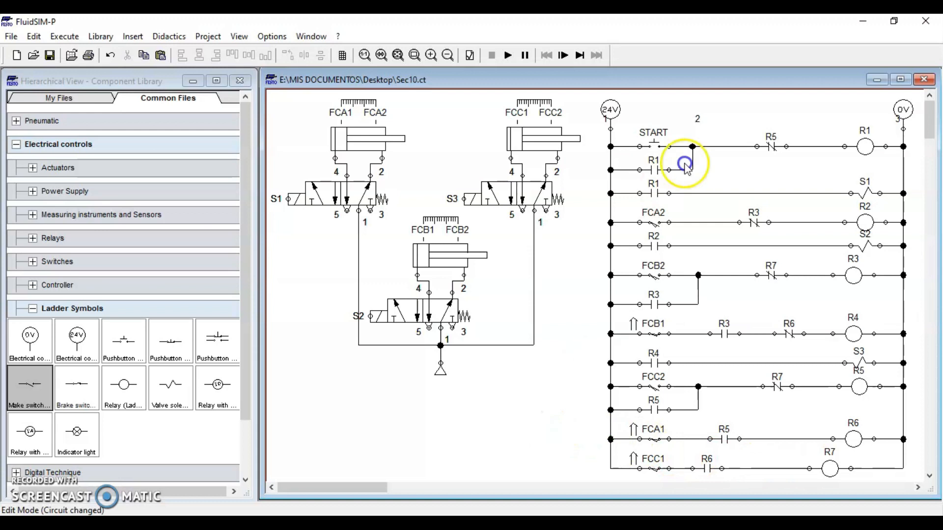
left_click(655, 157)
left_click(654, 192)
left_click(656, 223)
left_click(655, 245)
left_click(654, 275)
left_click(658, 305)
left_click(655, 357)
left_click(653, 400)
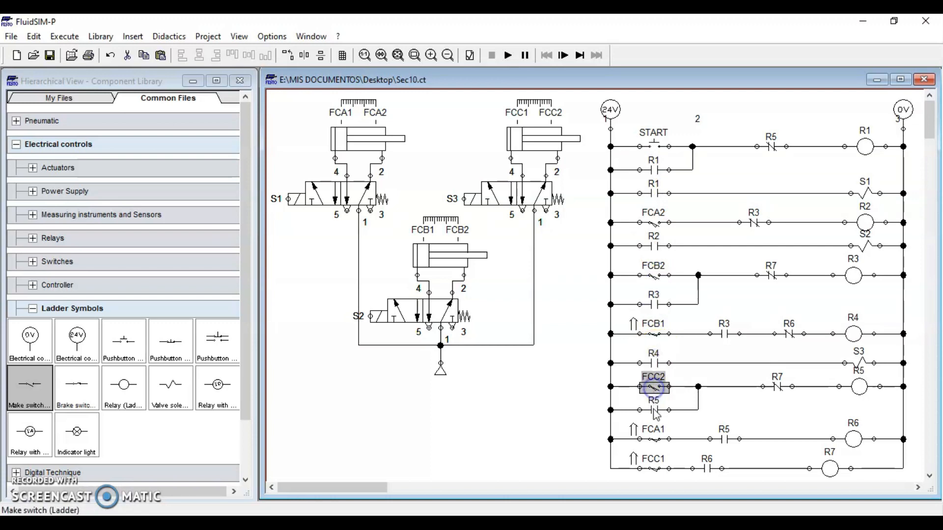
left_click(532, 414)
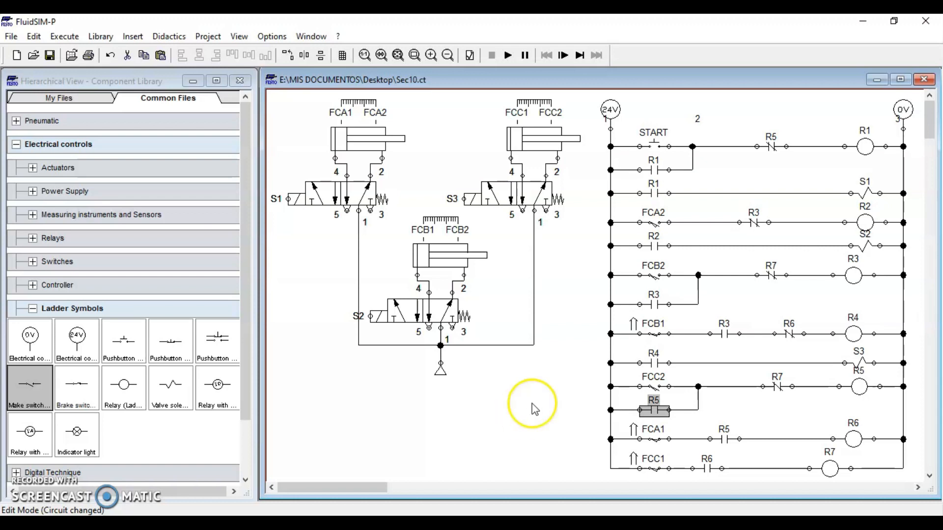
- Trace how START energizes relay R1 and how the parallel R1 contact latches it
left_click(653, 141)
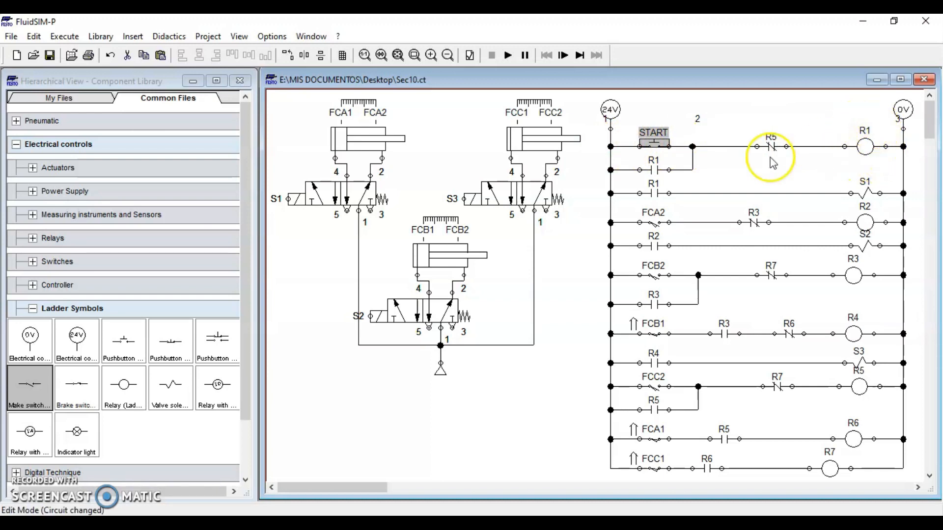
left_click(653, 168)
left_click(655, 189)
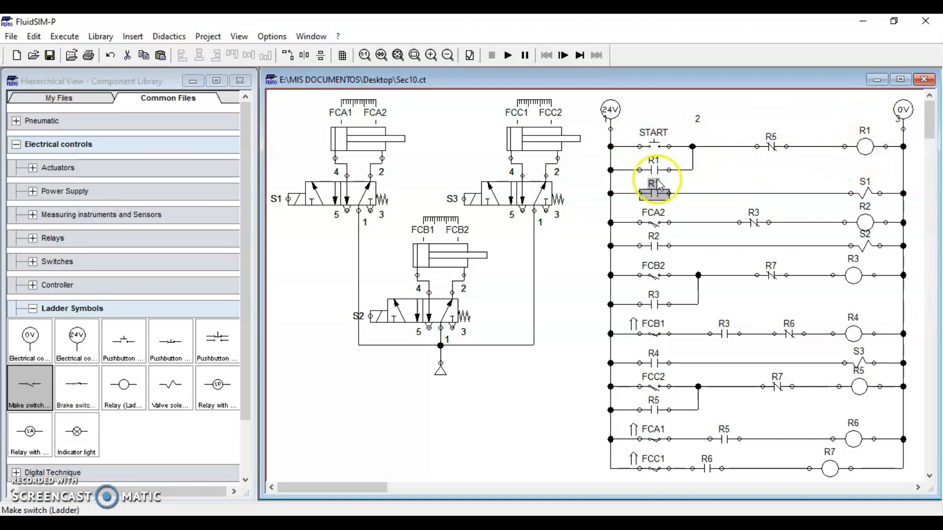
left_click(653, 171)
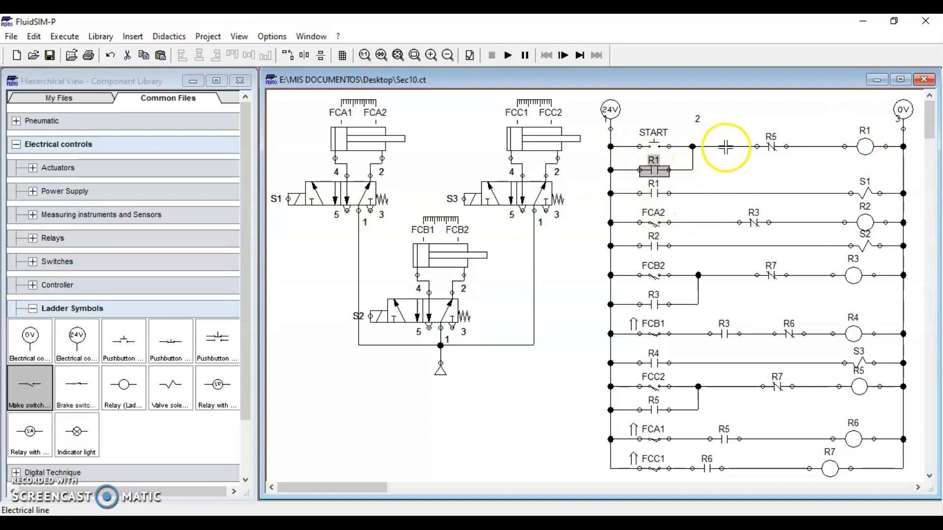
left_click(865, 147)
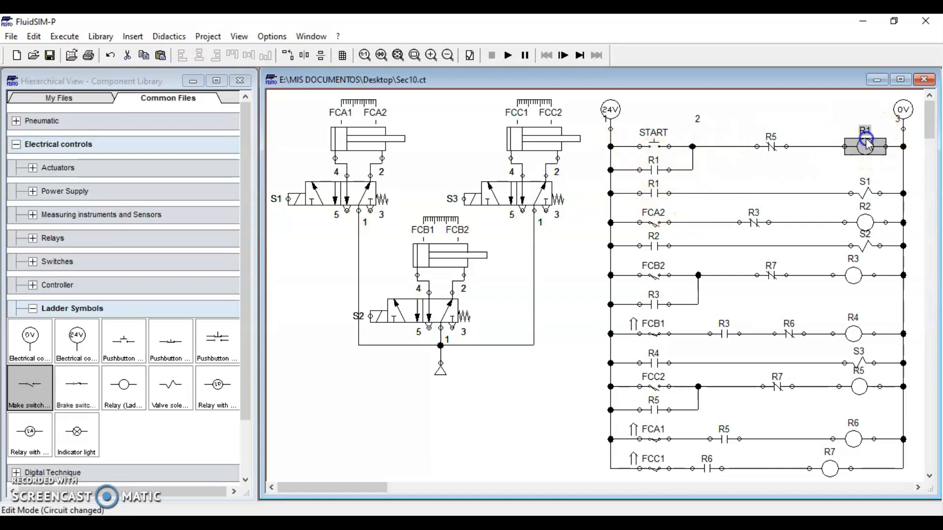
- Follow the signal from START through the R1 contact and solenoid S1 to the extension of cylinder A
left_click(655, 145)
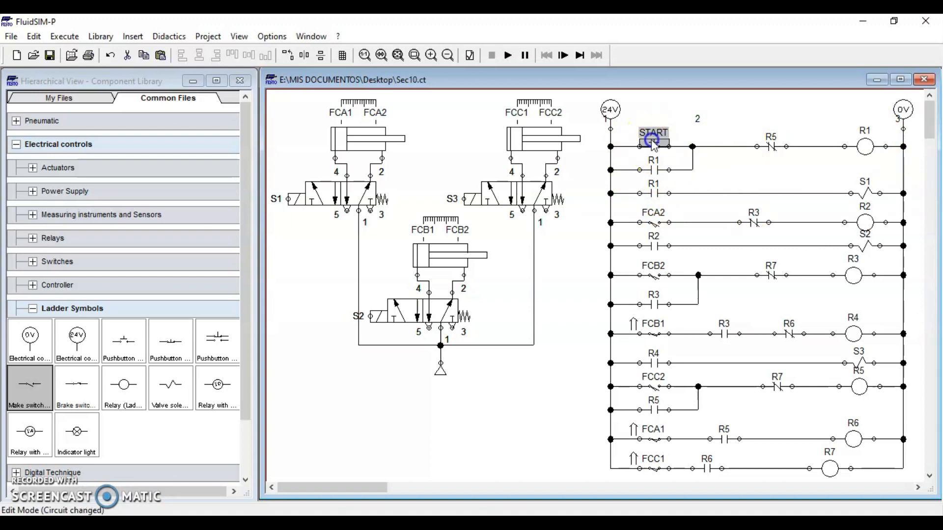
left_click(656, 193)
left_click(866, 193)
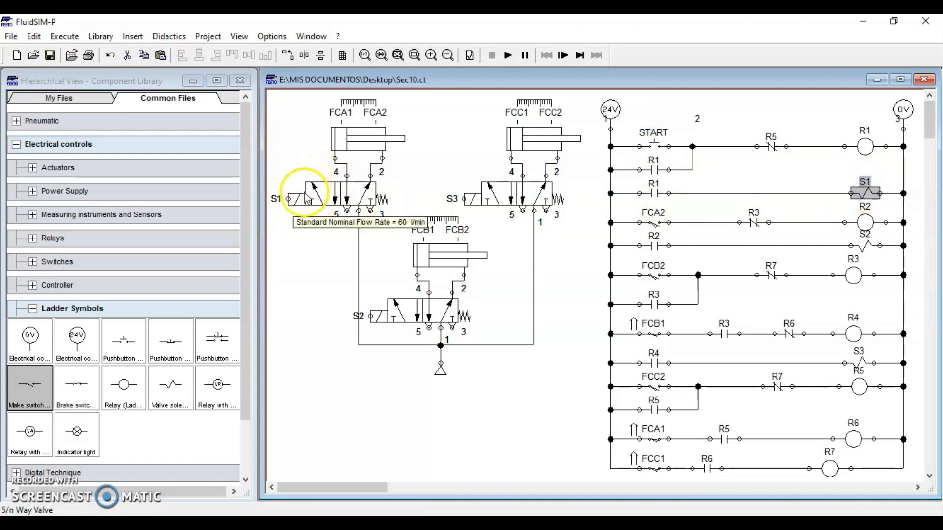
left_click(373, 134)
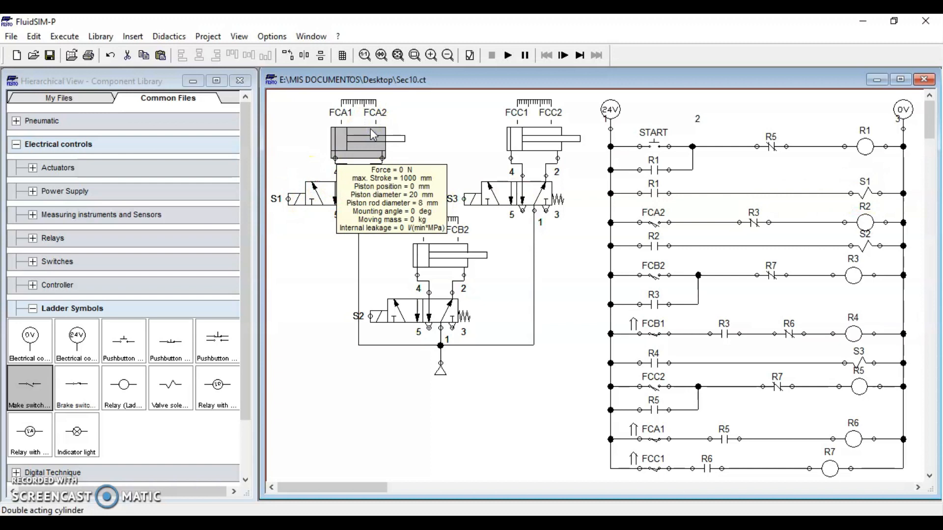
left_click(371, 150)
left_click(382, 138)
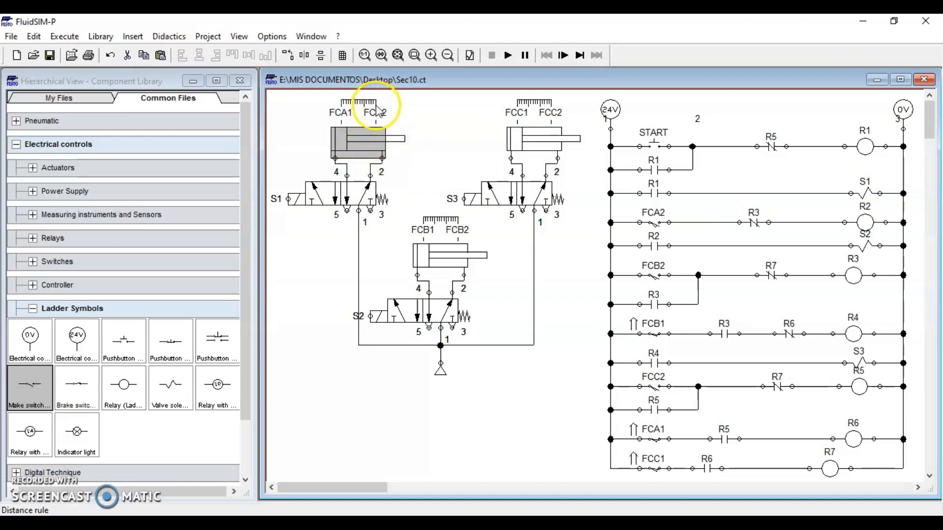
- Trace the FCA2 rung through the R3 brake switch to relay R2, and on through solenoid S2 to cylinder B
left_click(656, 228)
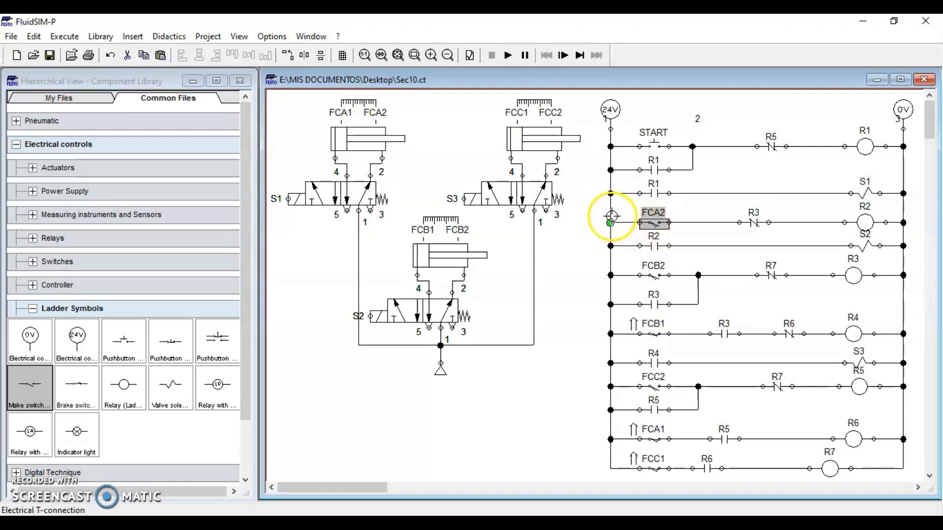
left_click(759, 224)
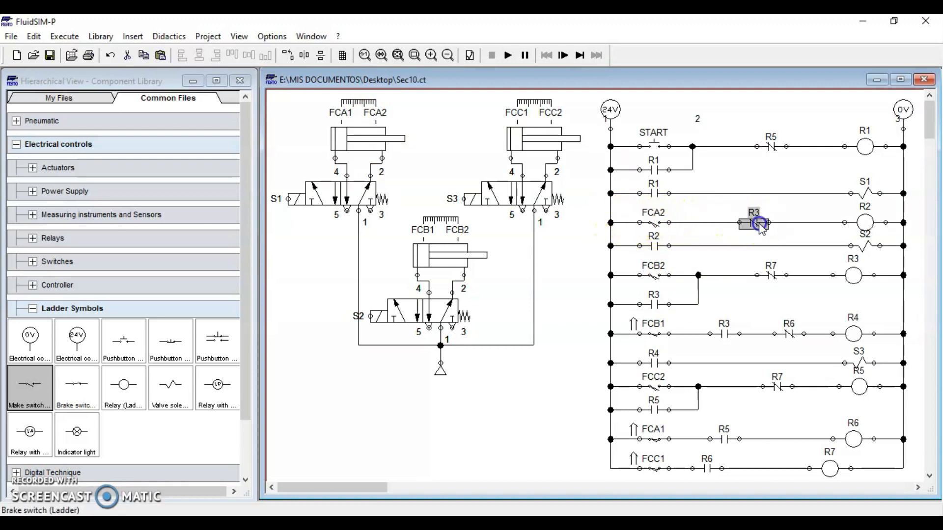
left_click(866, 223)
left_click(655, 247)
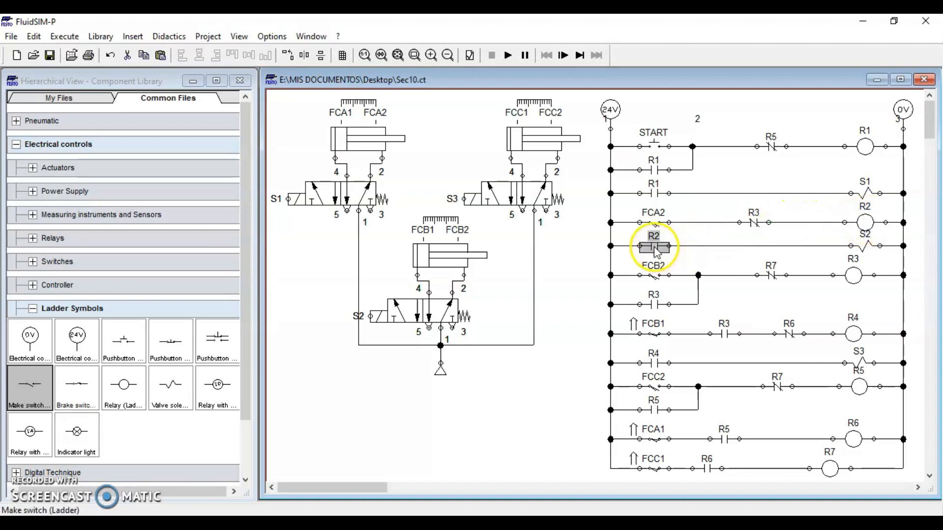
left_click(867, 247)
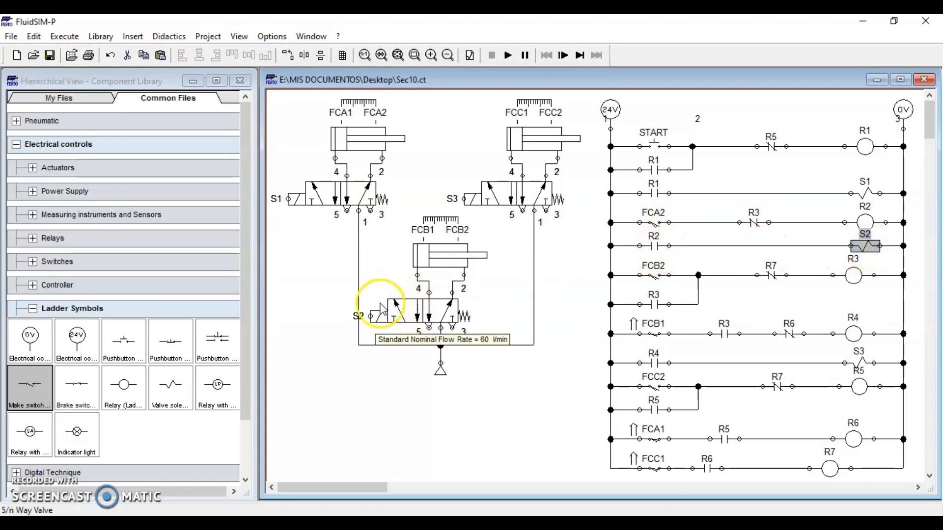
mouse_move(426, 261)
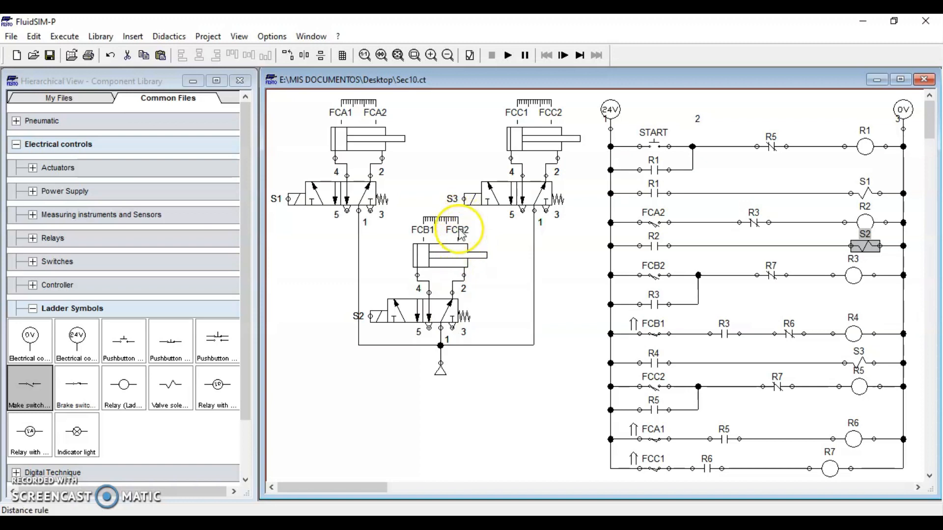
- Trace how FCB2 energizes relay R3 through the R7 brake switch and how the parallel R3 contact latches it
left_click(656, 274)
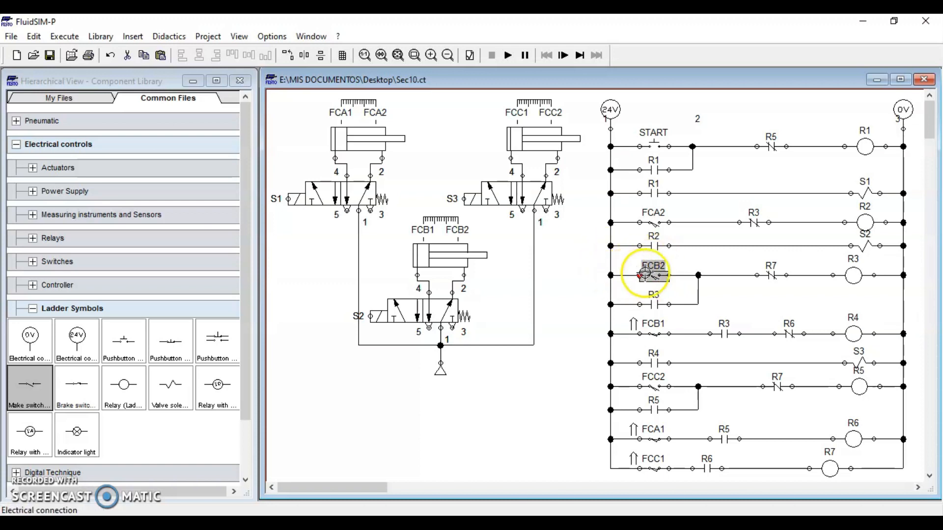
left_click(770, 276)
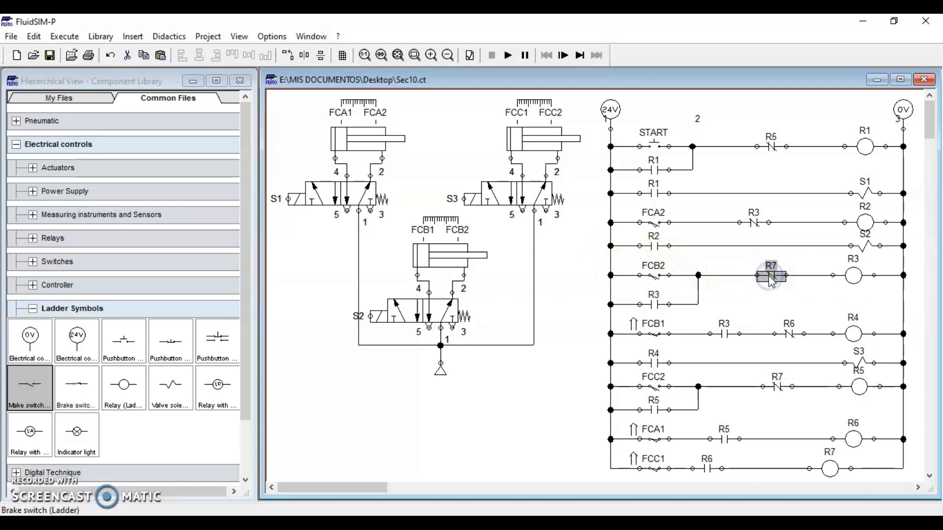
left_click(855, 269)
left_click(654, 305)
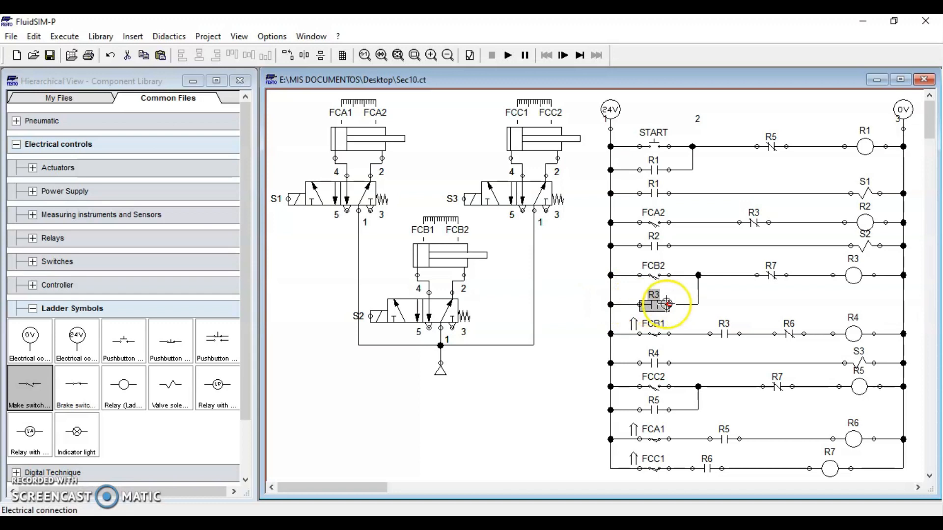
left_click(857, 277)
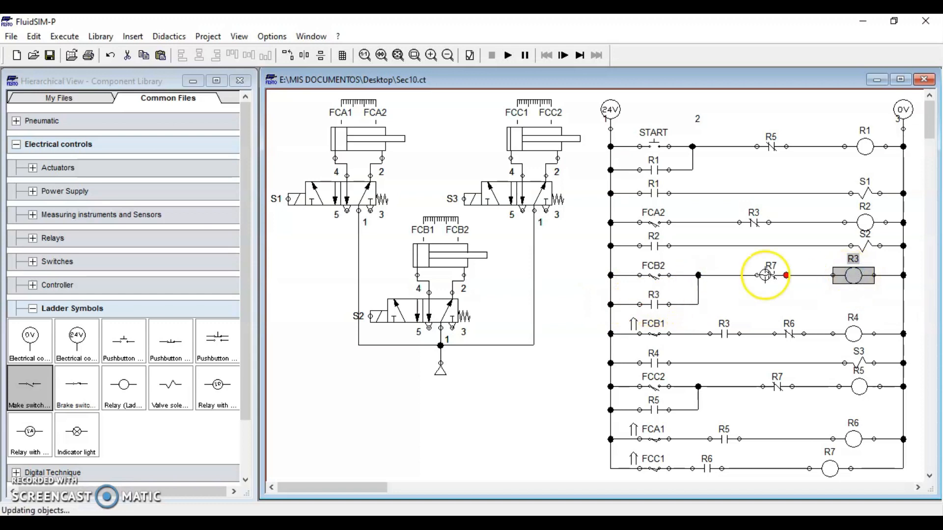
- Examine how the R3 brake switch interrupts relay R2 and its contact to solenoid S2, retracting cylinder B
left_click(754, 223)
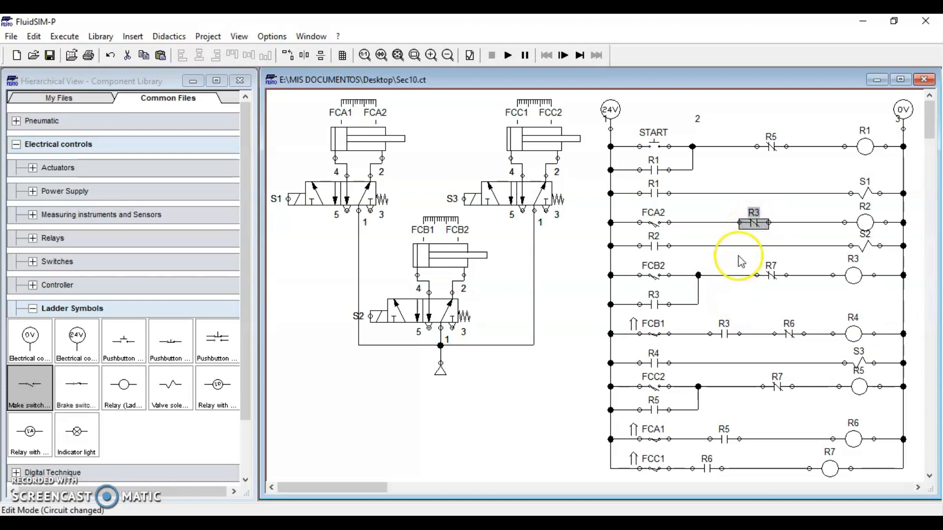
left_click(865, 223)
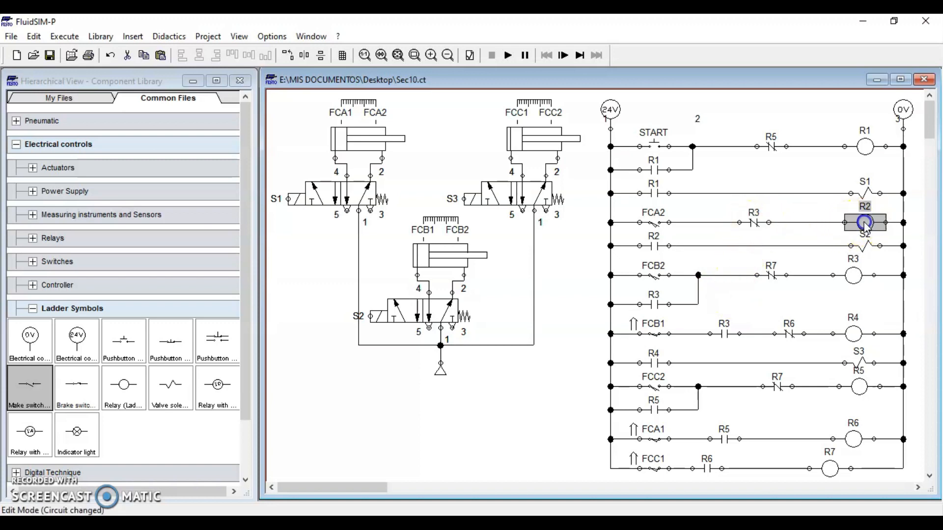
left_click(870, 212)
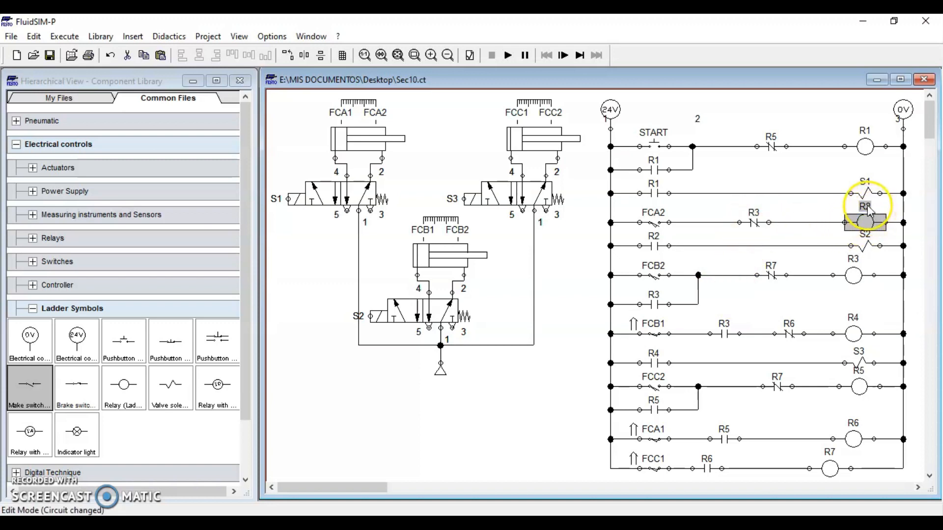
left_click(657, 245)
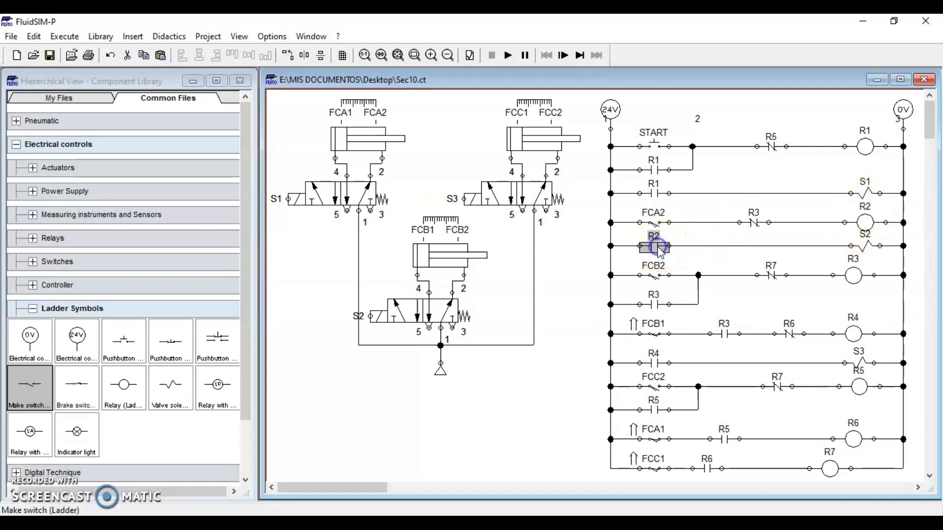
left_click(870, 249)
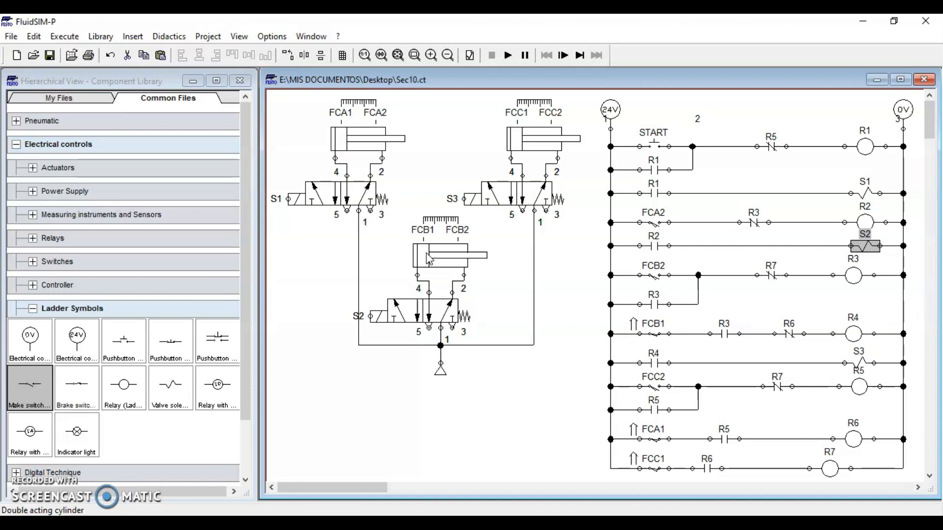
- Examine relay R3 with its latching contact, its brake switch in the FCA2 rung and its make switch in the FCB1 rung
left_click(853, 275)
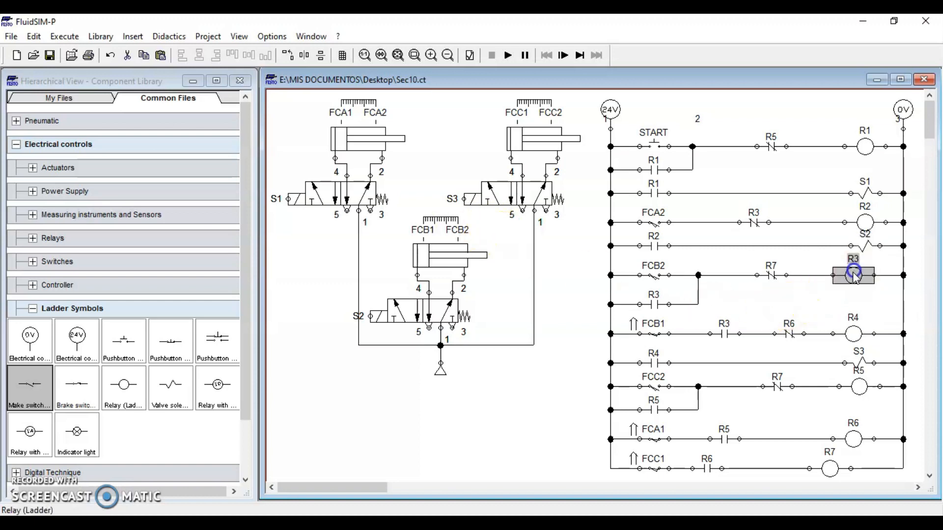
left_click(655, 307)
left_click(753, 223)
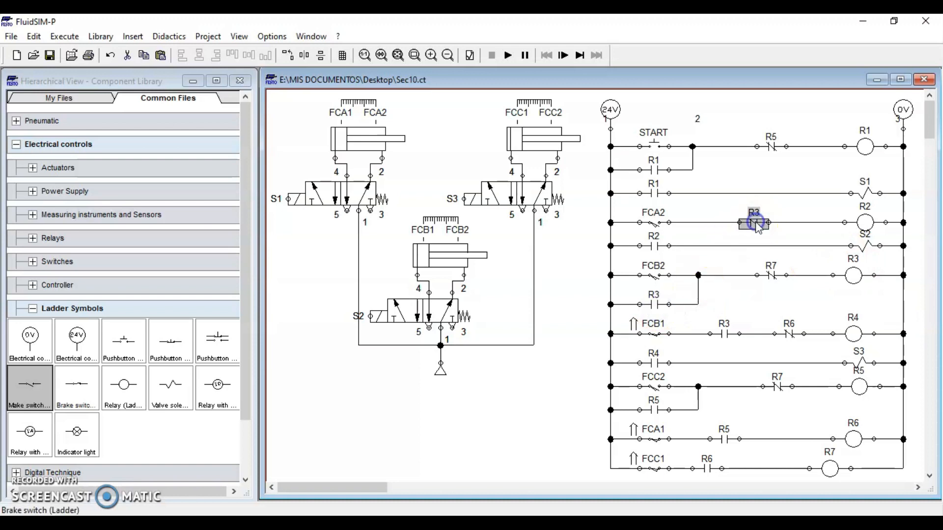
left_click(724, 334)
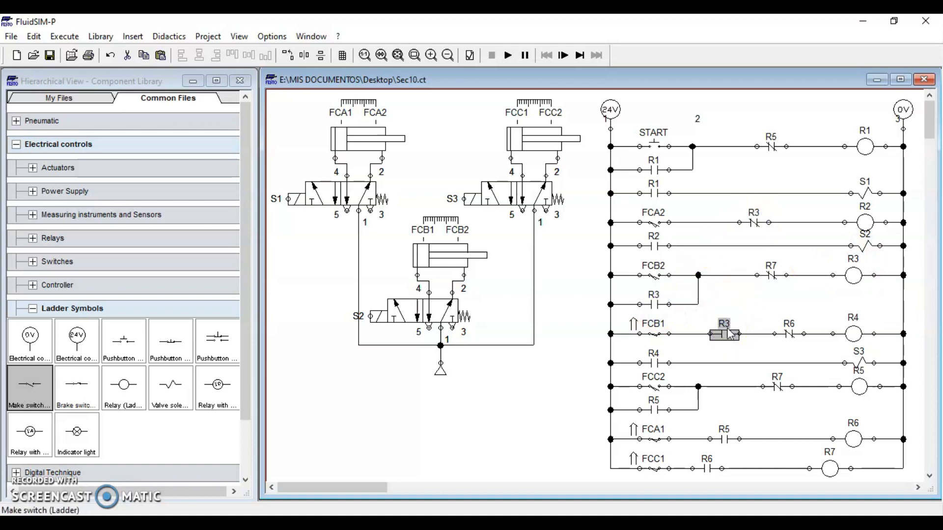
left_click(572, 353)
- Trace the FCB1 rung from cylinder B through the R3 contact and R6 brake switch to relay R4, and on to solenoid S3
left_click(498, 255)
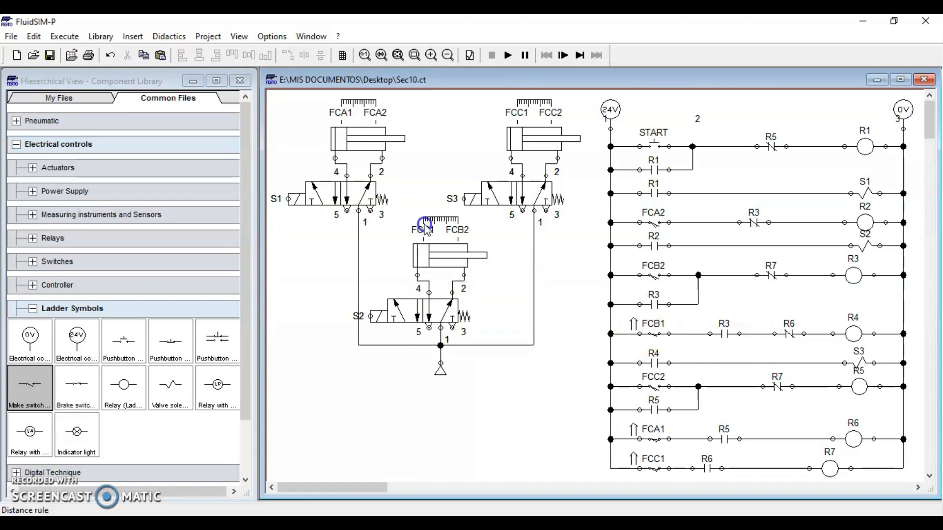
mouse_move(425, 219)
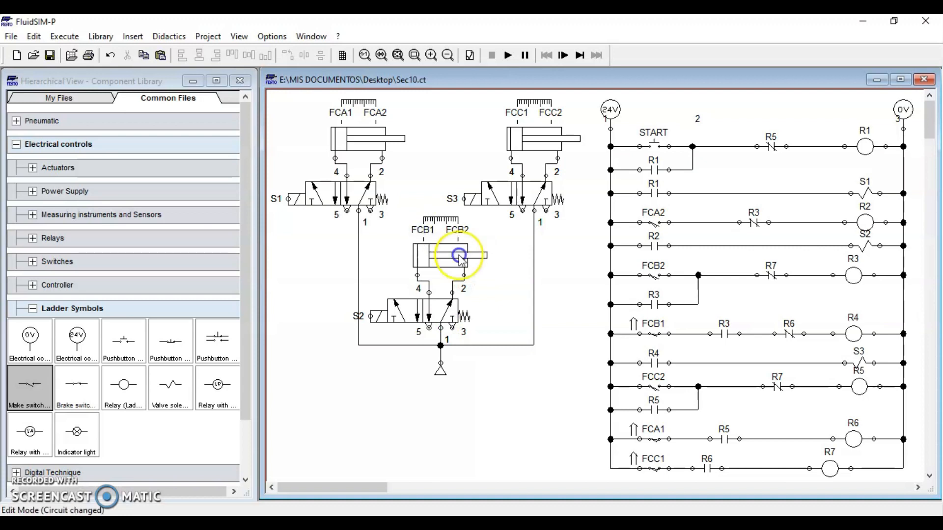
left_click(656, 336)
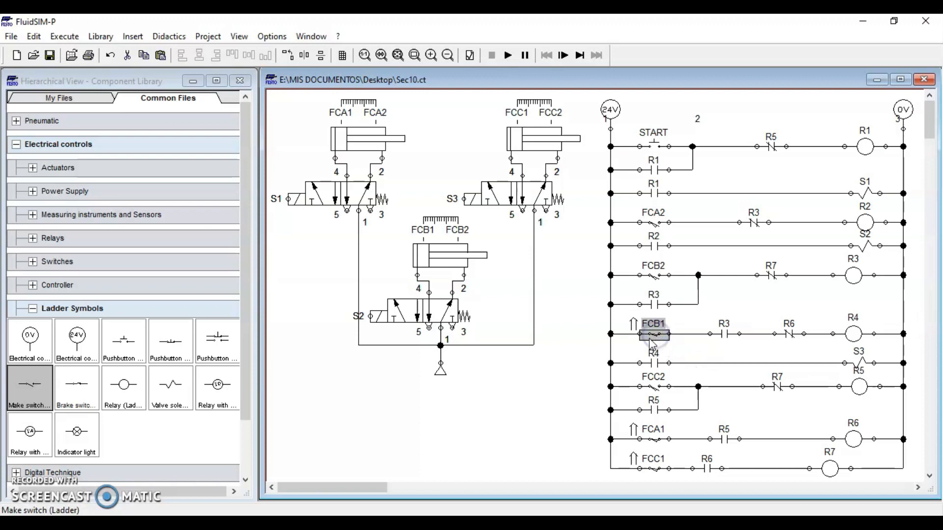
left_click(725, 334)
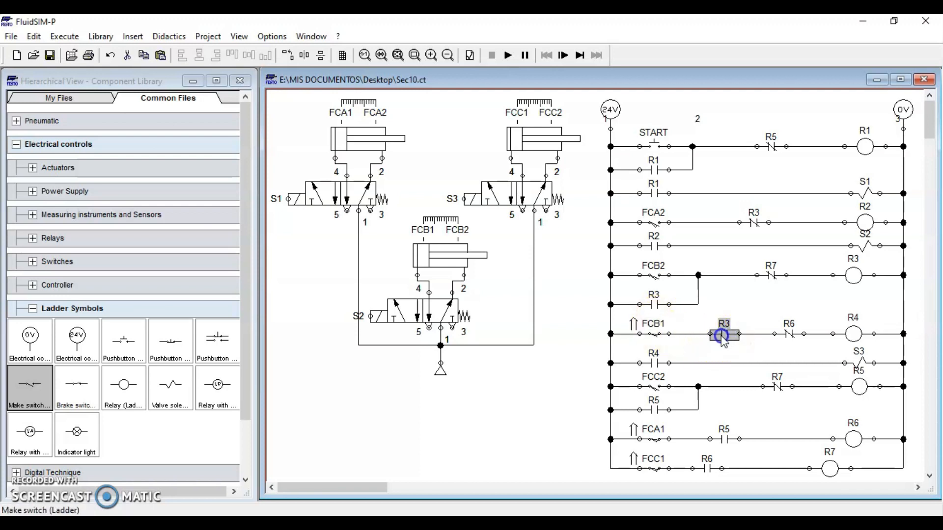
left_click(790, 335)
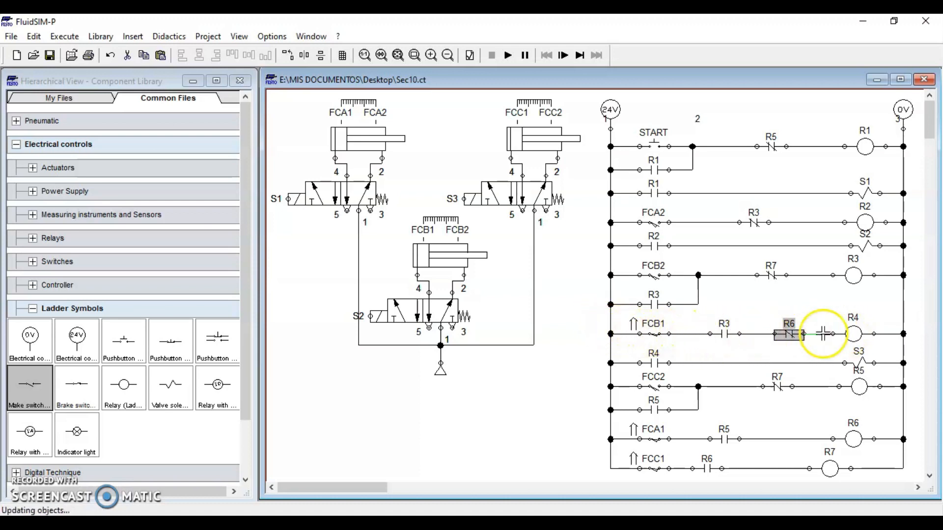
left_click(848, 335)
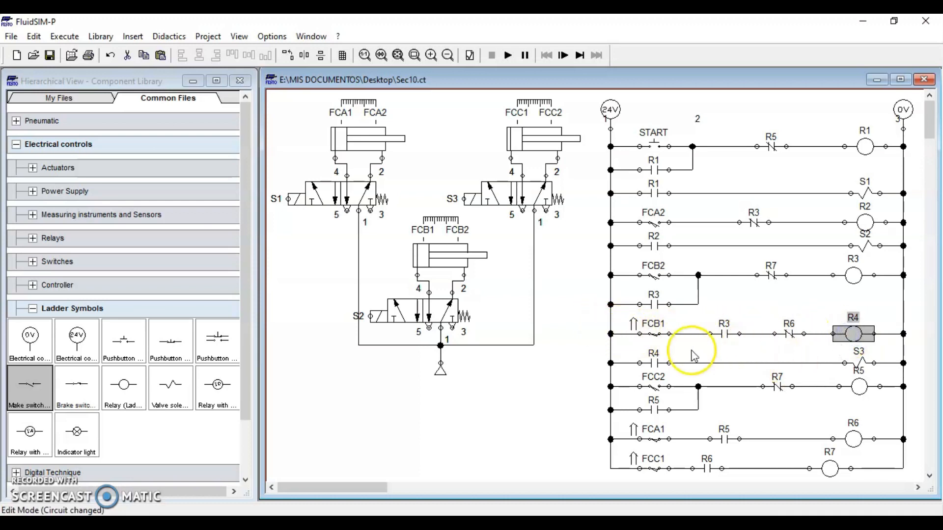
left_click(654, 364)
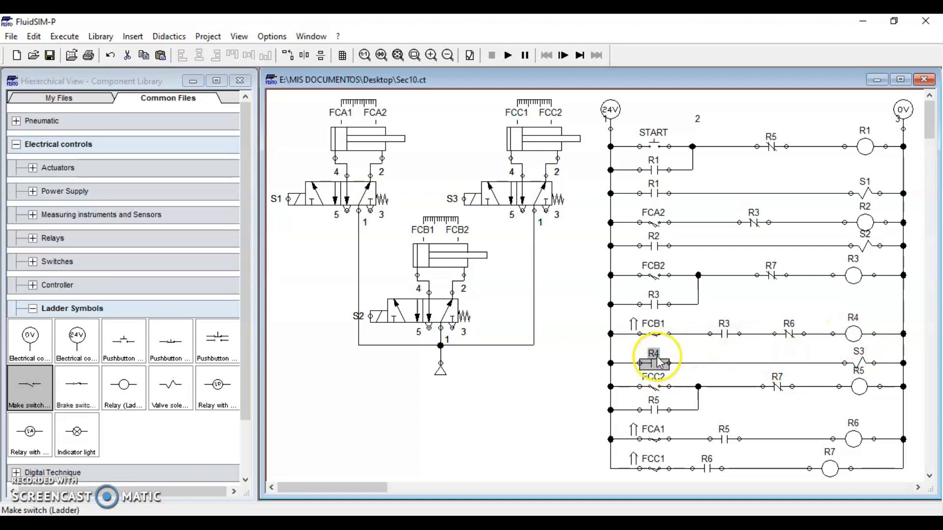
left_click(860, 362)
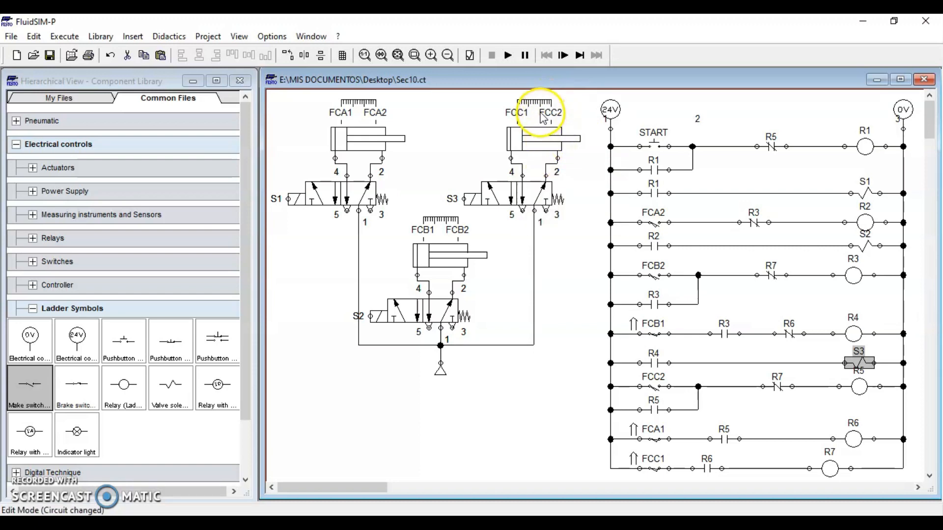
- Trace the FCC2 rung through the R7 brake switch to relay R5, and examine the parallel R5 latch and the other R5 contacts
left_click(657, 388)
left_click_drag(652, 395, 651, 393)
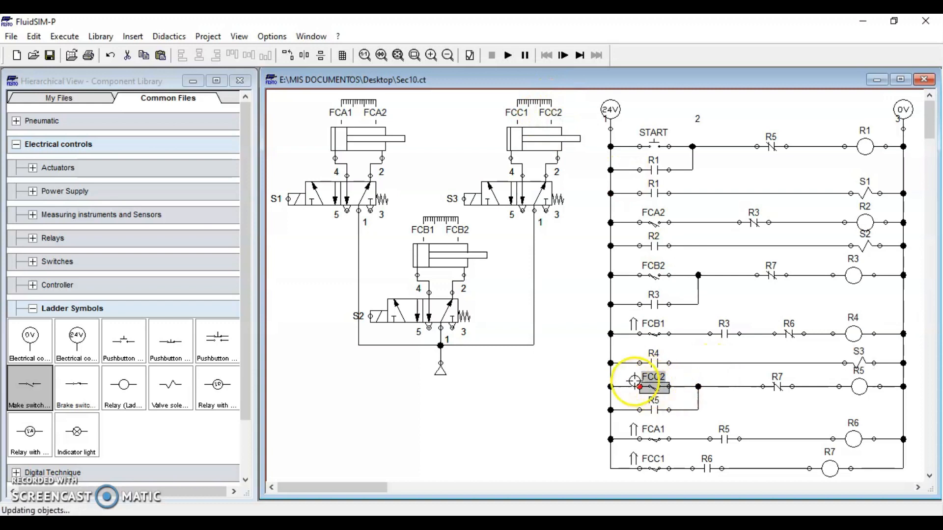
left_click(778, 388)
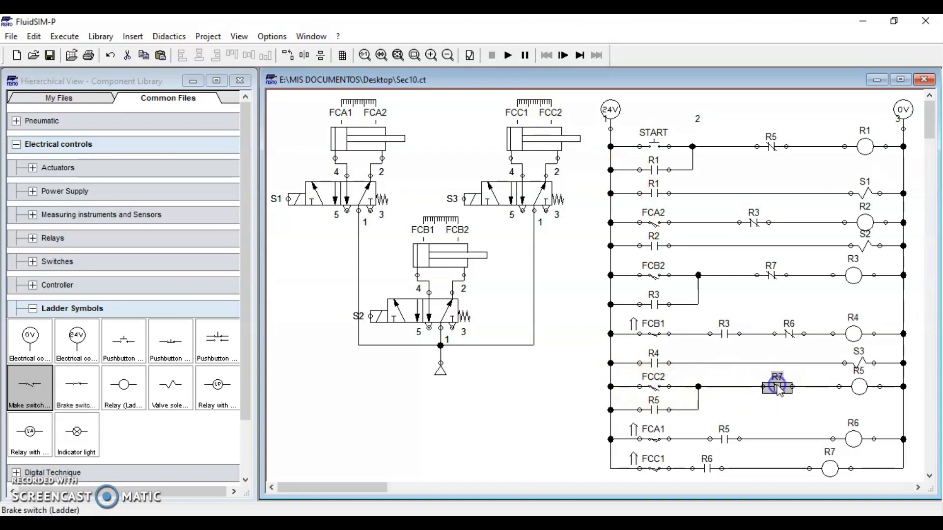
left_click_drag(838, 389, 861, 390)
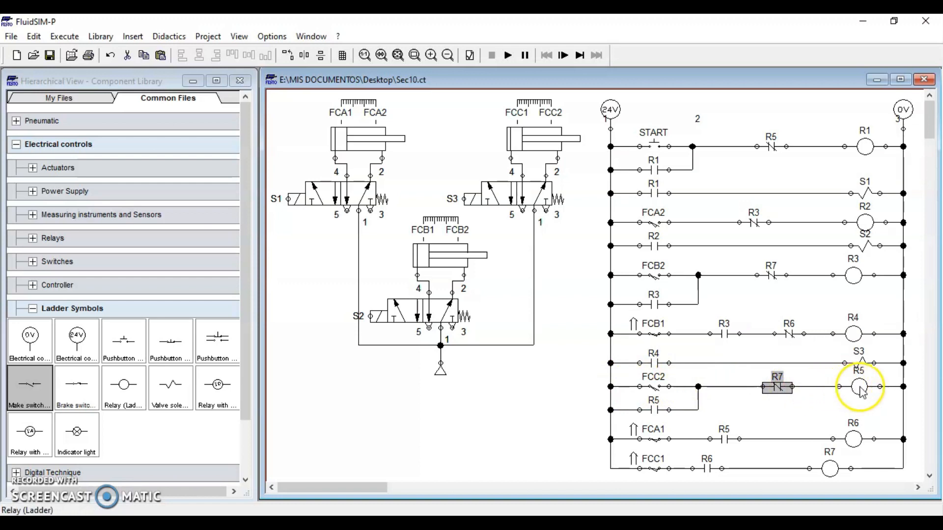
left_click(860, 389)
left_click(680, 404)
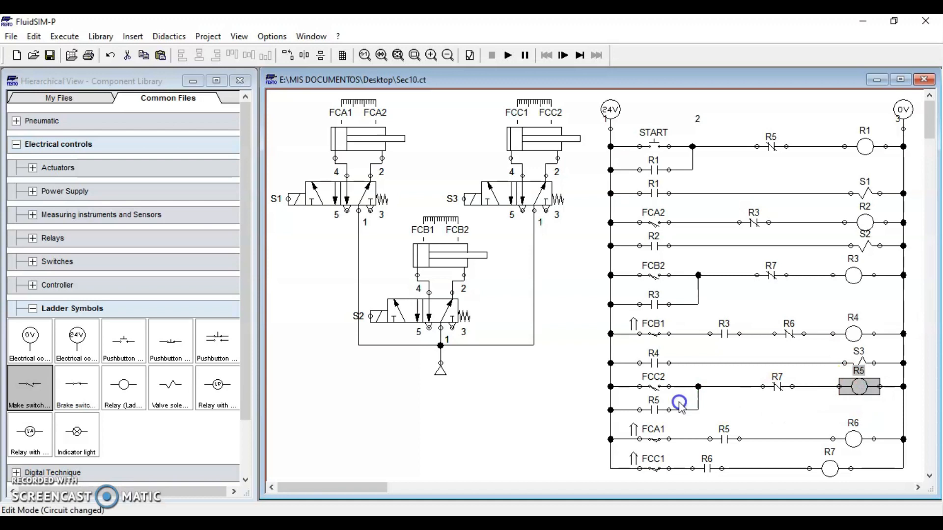
left_click(724, 439)
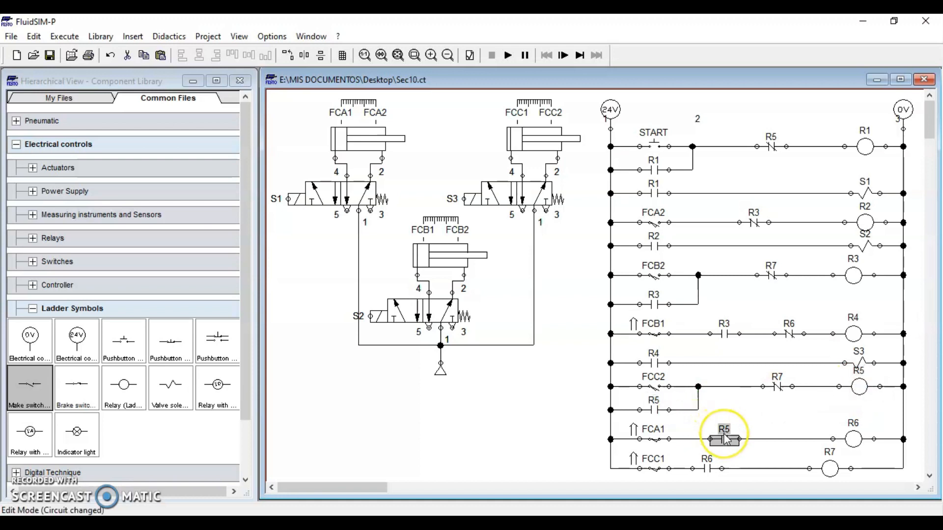
left_click(771, 147)
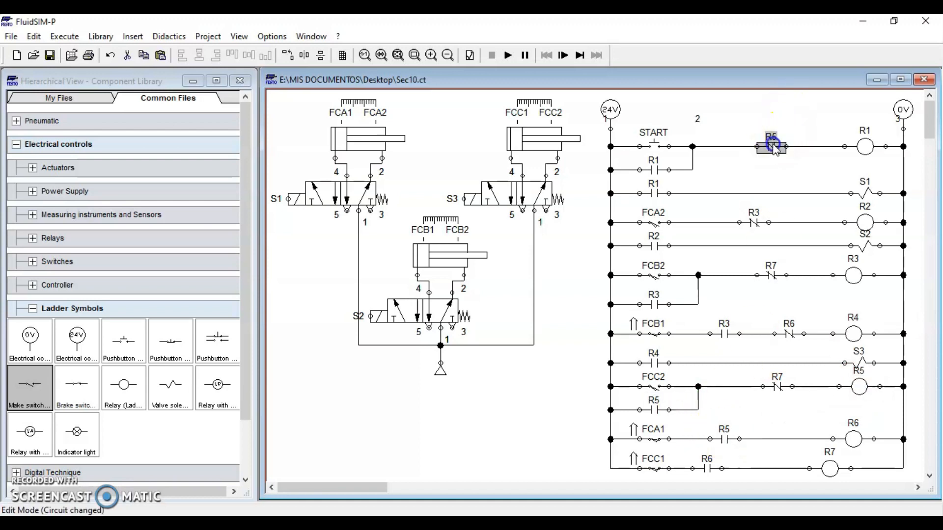
left_click(654, 412)
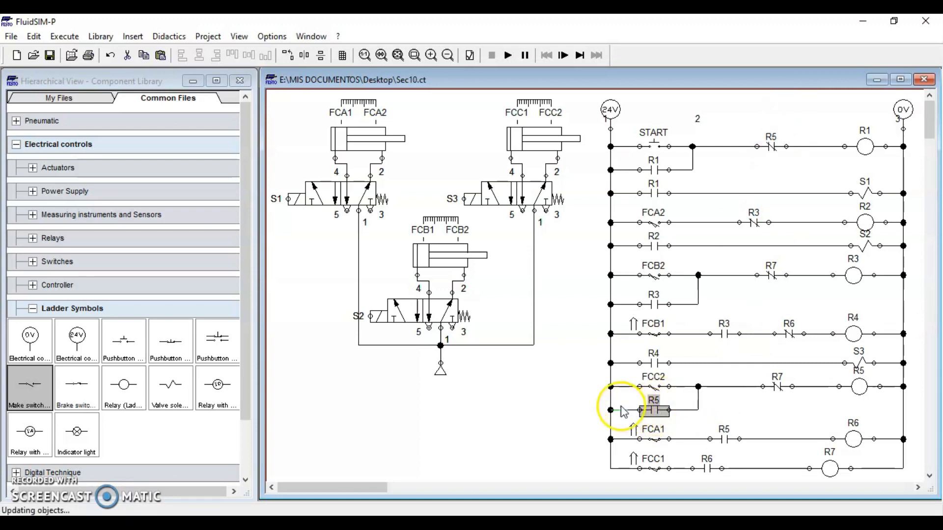
left_click(862, 390)
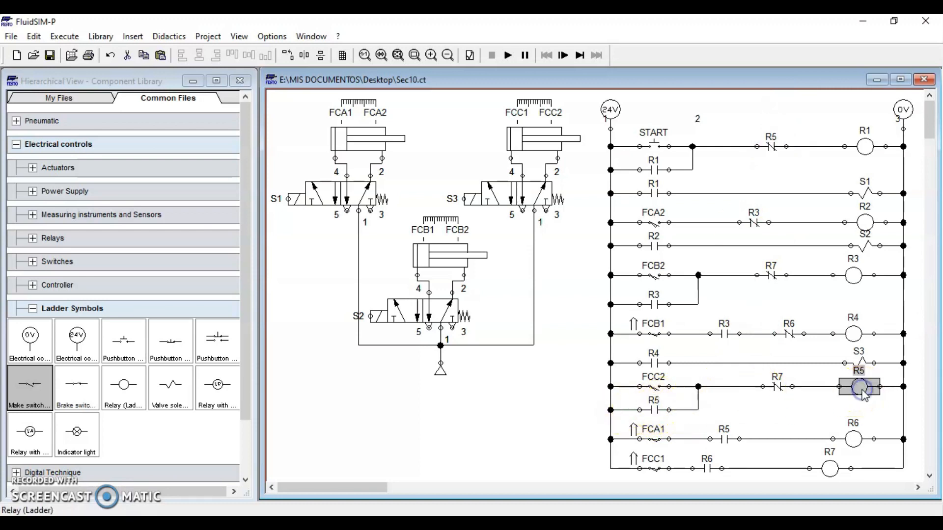
- Examine how the R5 brake switch interrupts relay R1 and its contacts to solenoid S1, retracting cylinder A
left_click(772, 149)
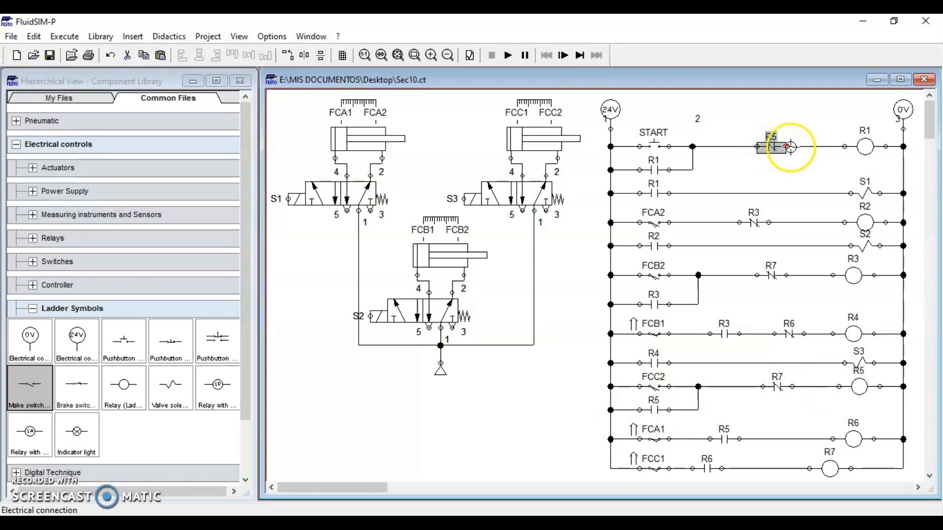
left_click(866, 146)
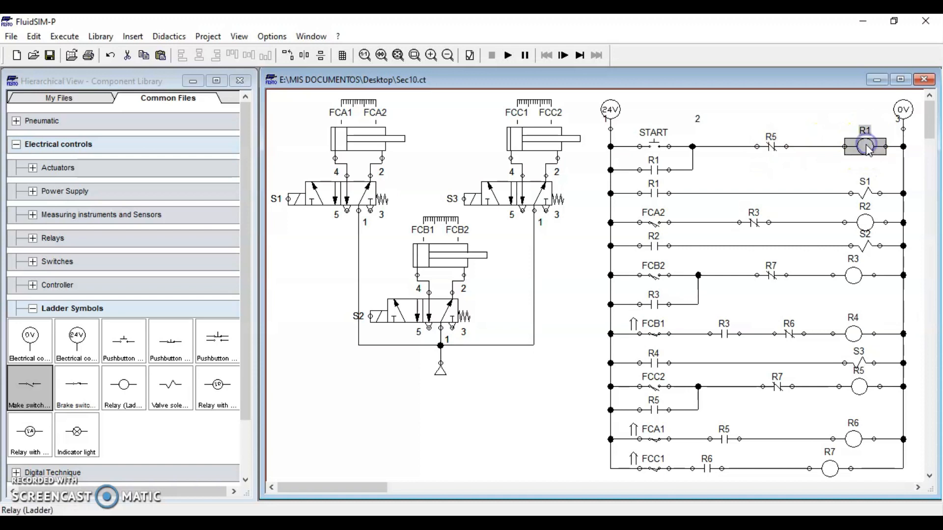
left_click(878, 126)
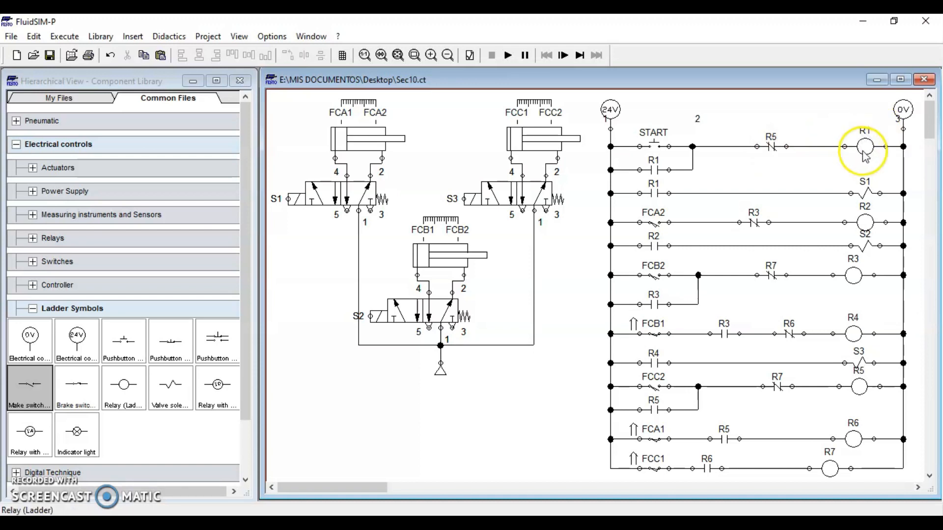
left_click(656, 170)
left_click(657, 192)
left_click(705, 185)
left_click(657, 194)
left_click(865, 193)
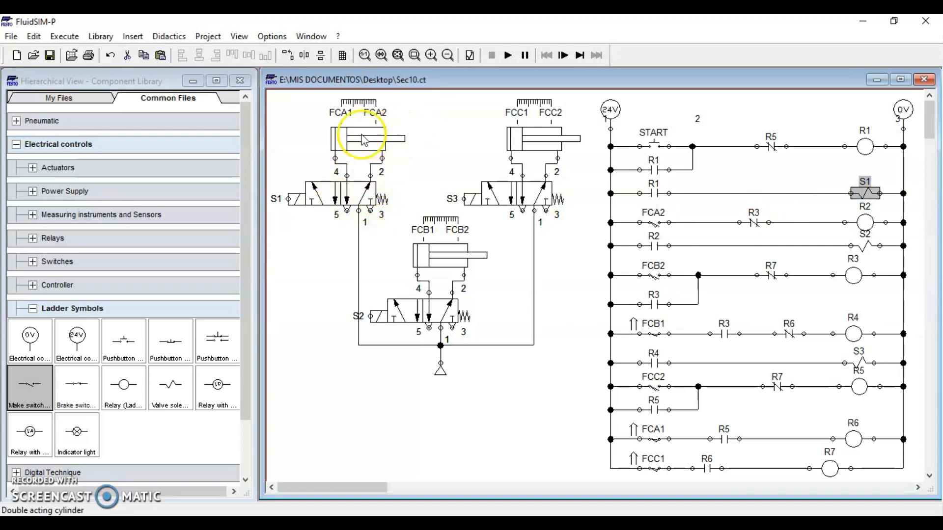
left_click(446, 137)
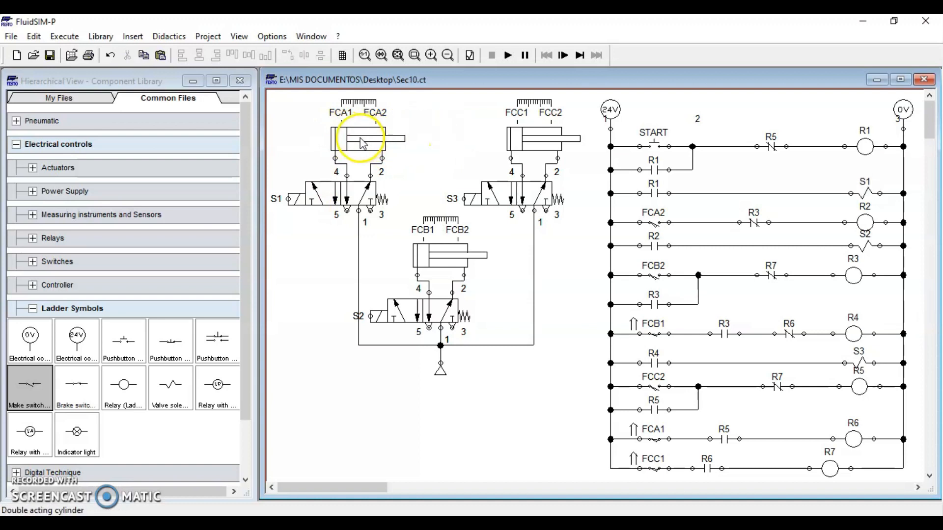
left_click(377, 141)
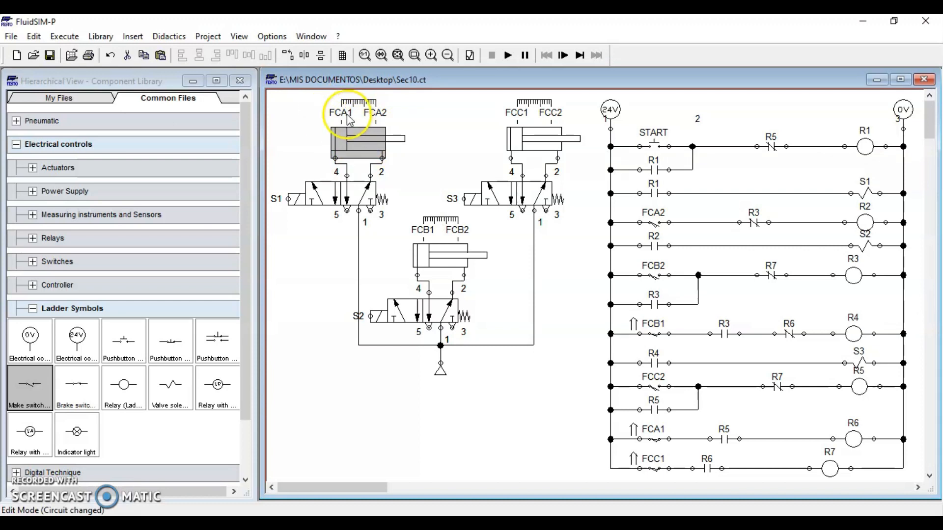
- Trace the FCA1 rung through the R5 contact to relay R6, and on to the R6 contact in the FCC1 rung
left_click(646, 441)
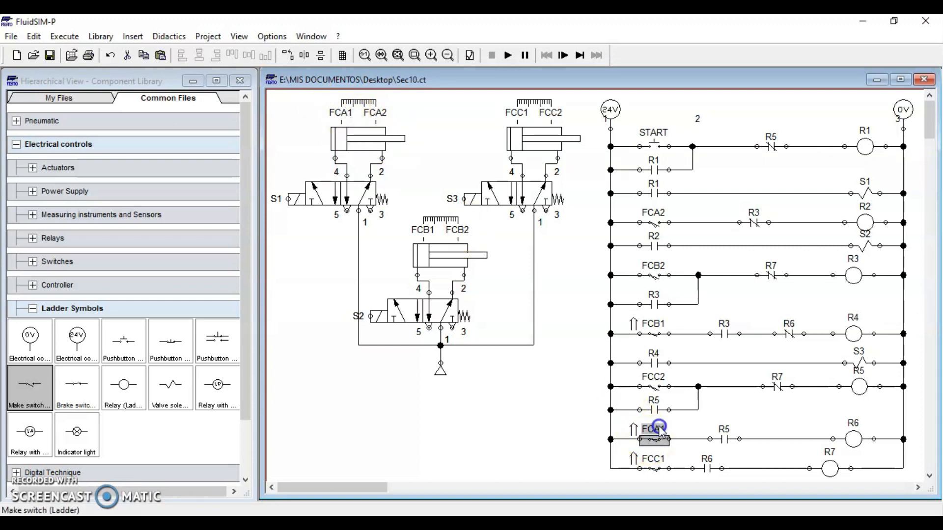
left_click(724, 439)
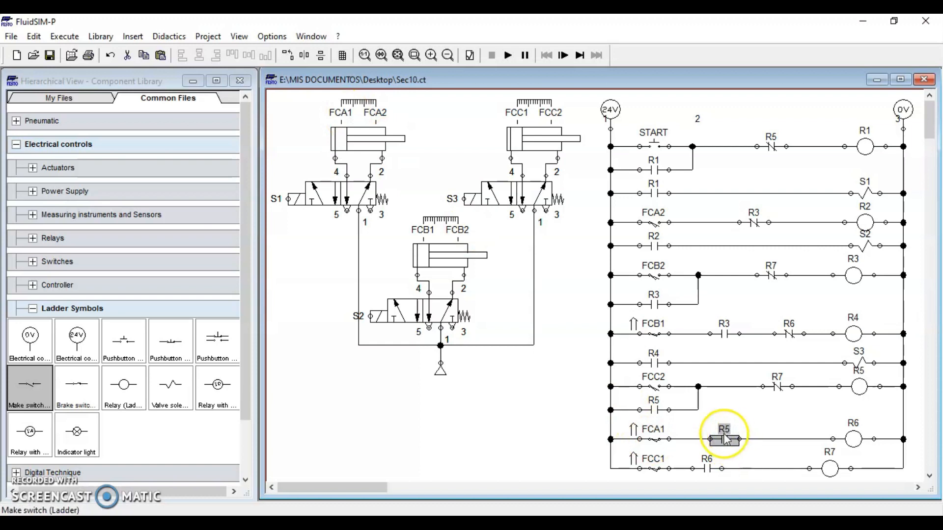
left_click(859, 386)
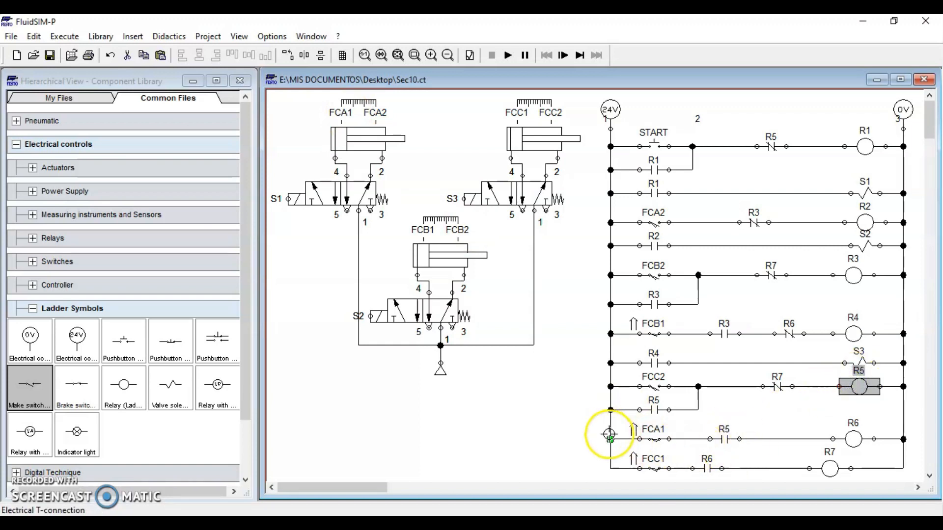
left_click(859, 442)
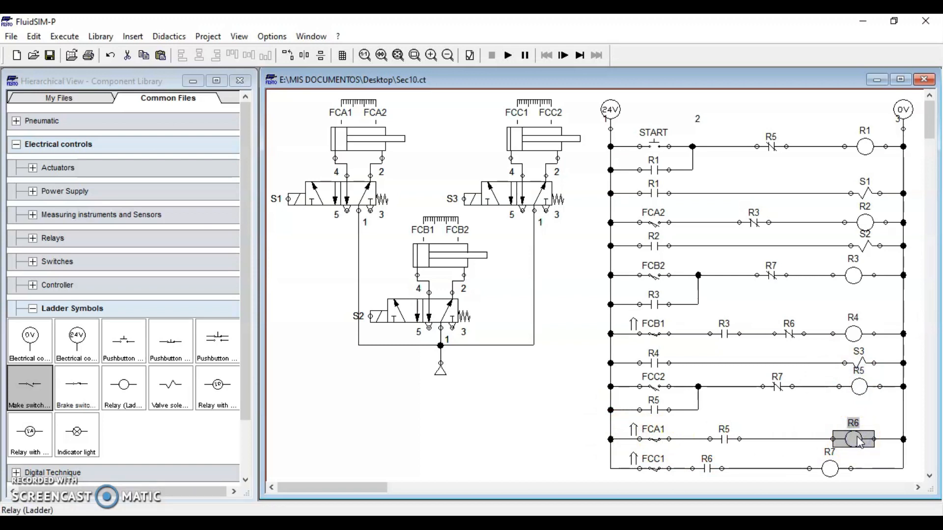
left_click(711, 469)
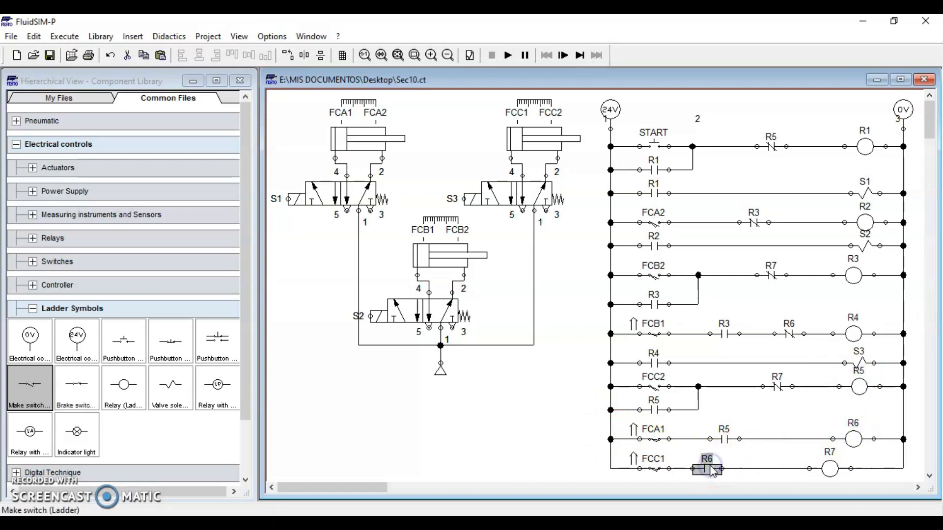
- Examine how the R6 brake switch interrupts relay R4 and its contact to solenoid S3
left_click(789, 335)
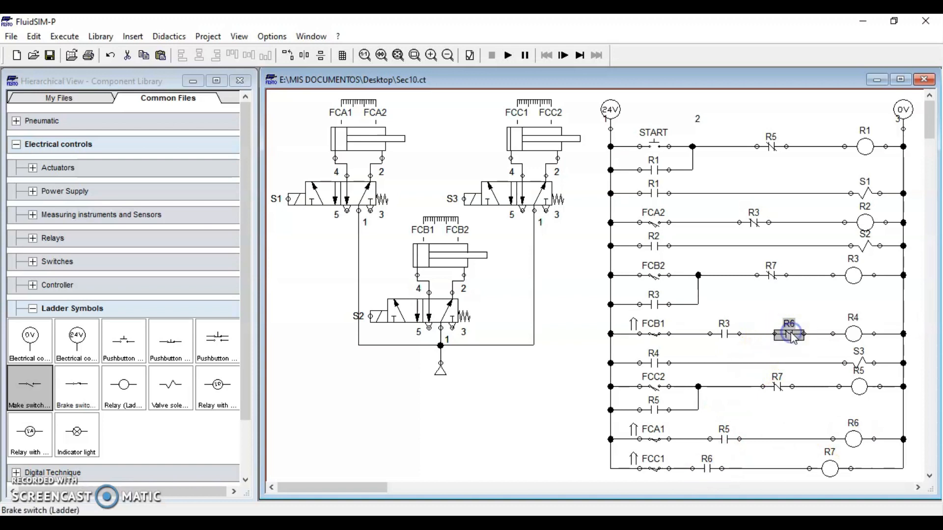
left_click(765, 339)
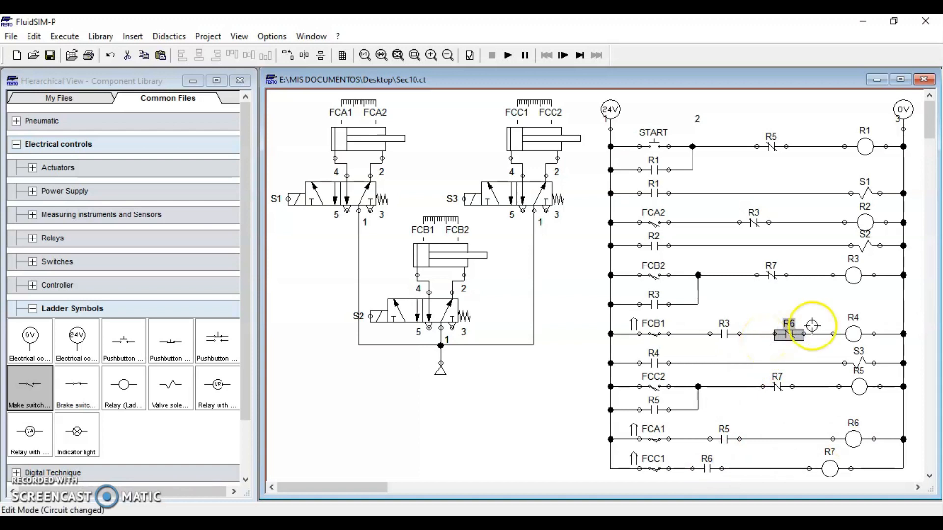
left_click(786, 338)
left_click(849, 336)
left_click(854, 332)
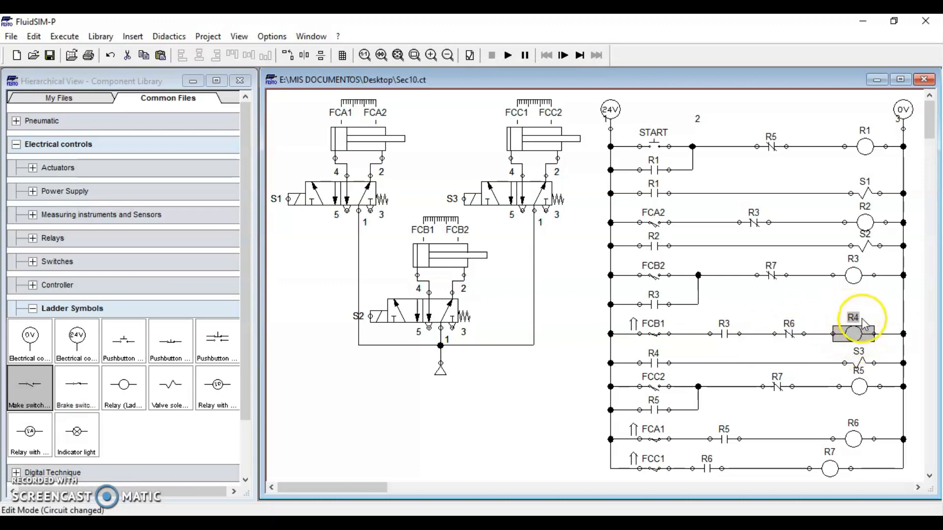
left_click(653, 364)
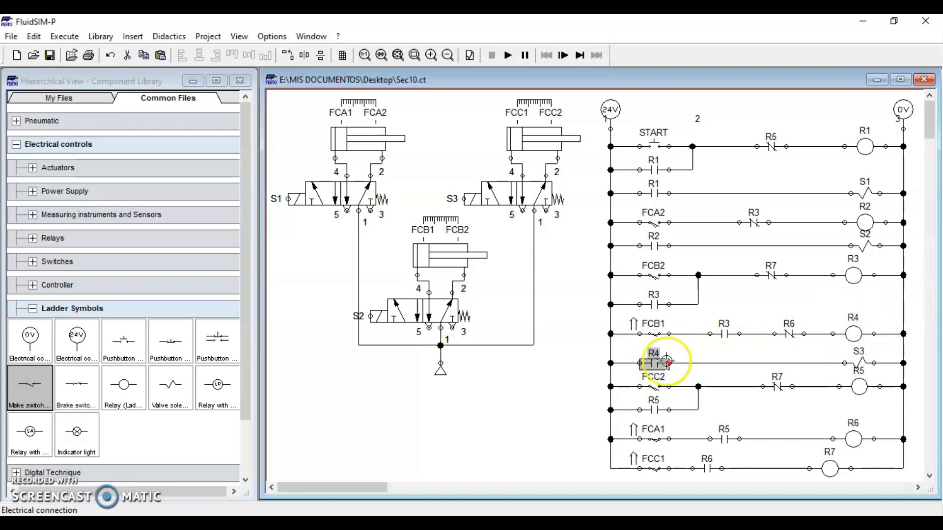
left_click(860, 365)
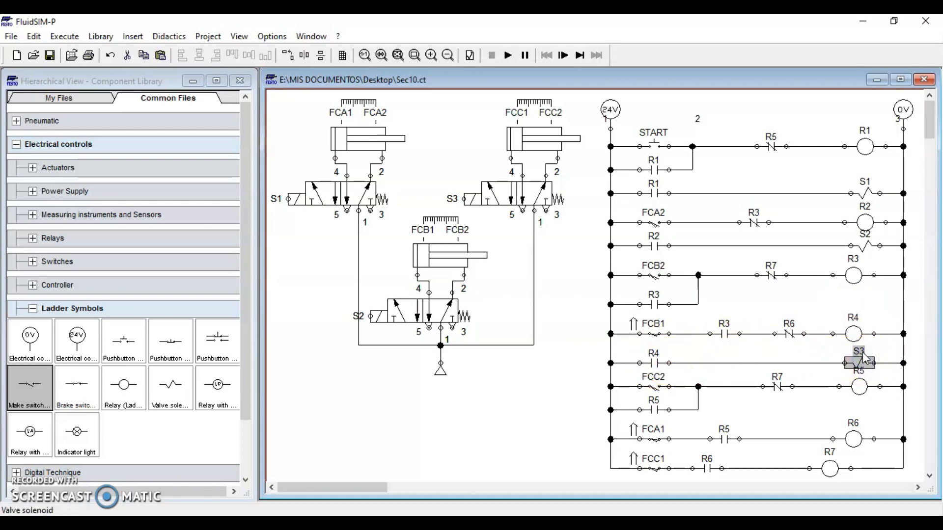
- Examine how releasing solenoid S3 lets its valve return and retracts cylinder C to limit switch FCC1
left_click(858, 359)
left_click(540, 216)
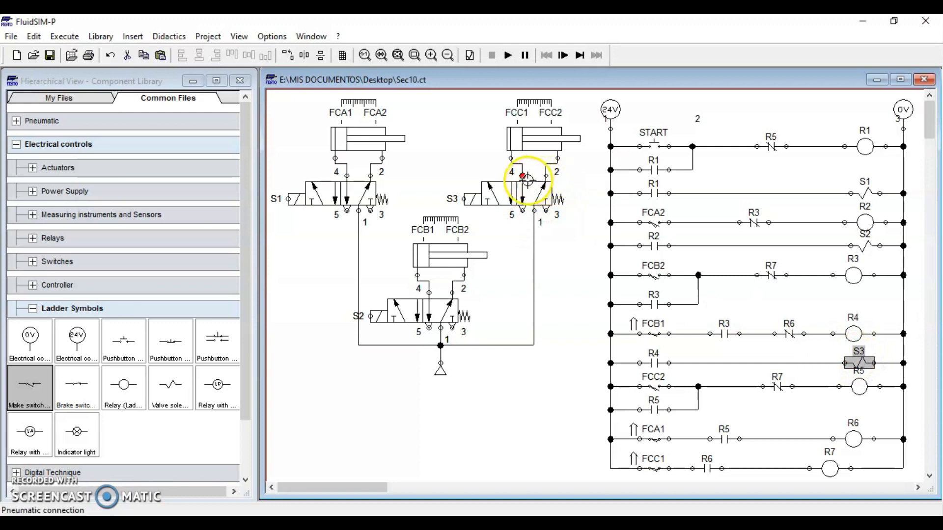
left_click(543, 181)
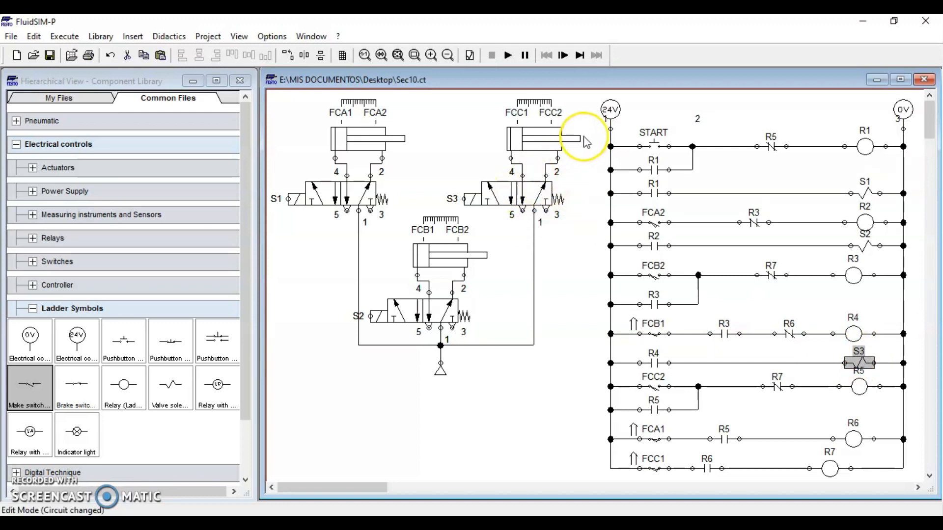
mouse_move(540, 135)
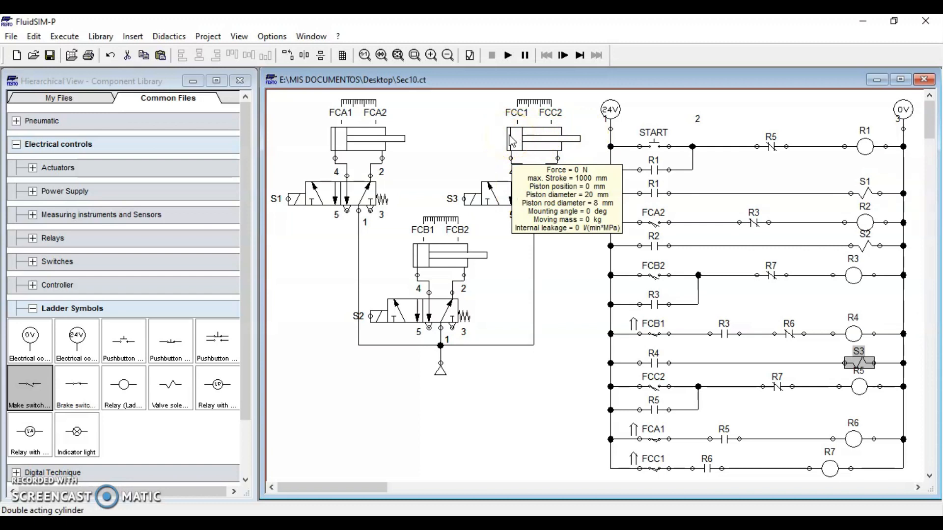
left_click(528, 142)
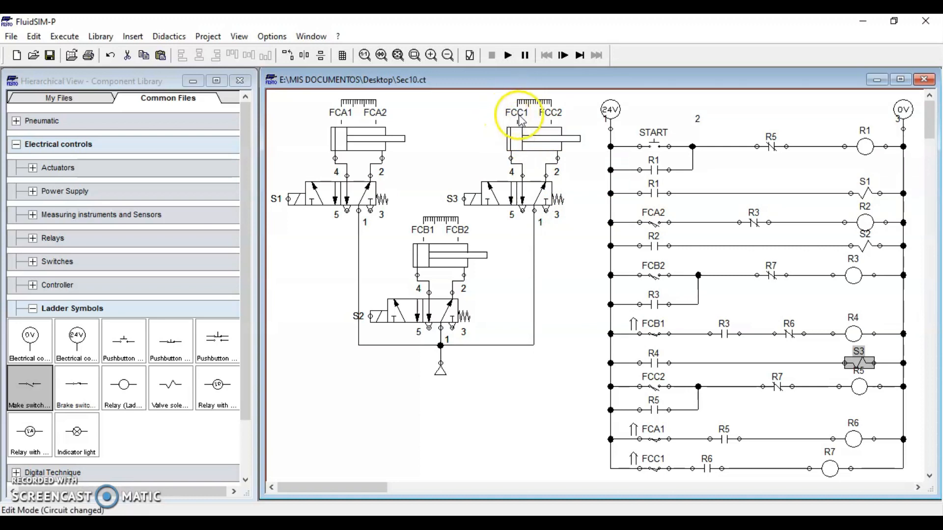
- Trace the FCC1 rung through the R6 contact to relay R7, checking the R6 coil that drives the contact
left_click(658, 472)
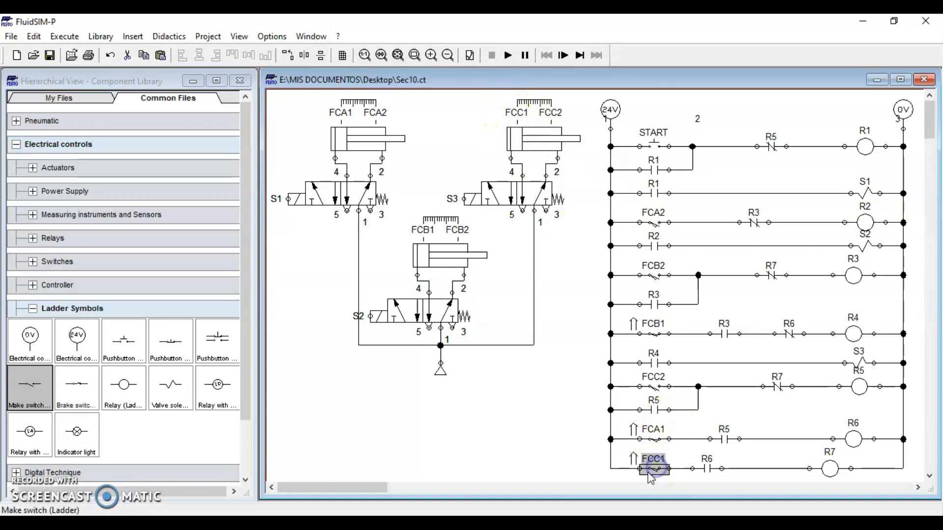
left_click(710, 469)
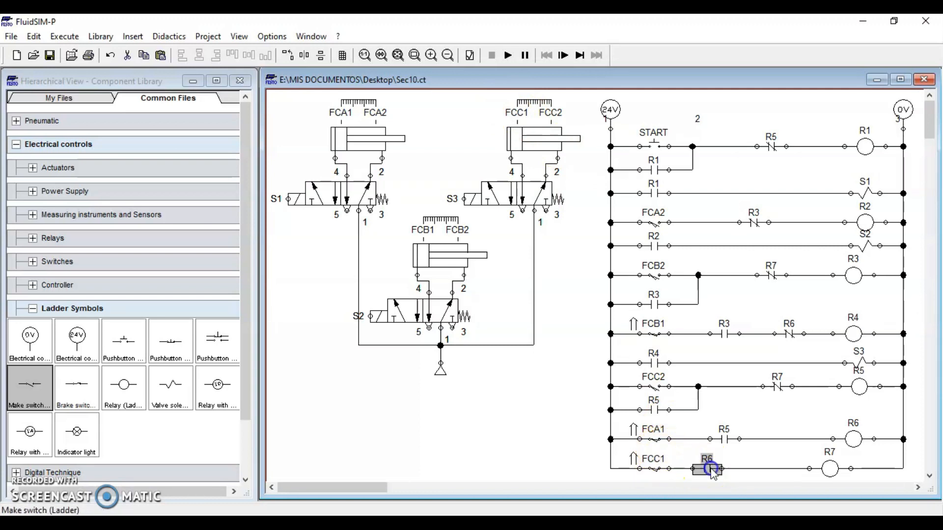
left_click(852, 442)
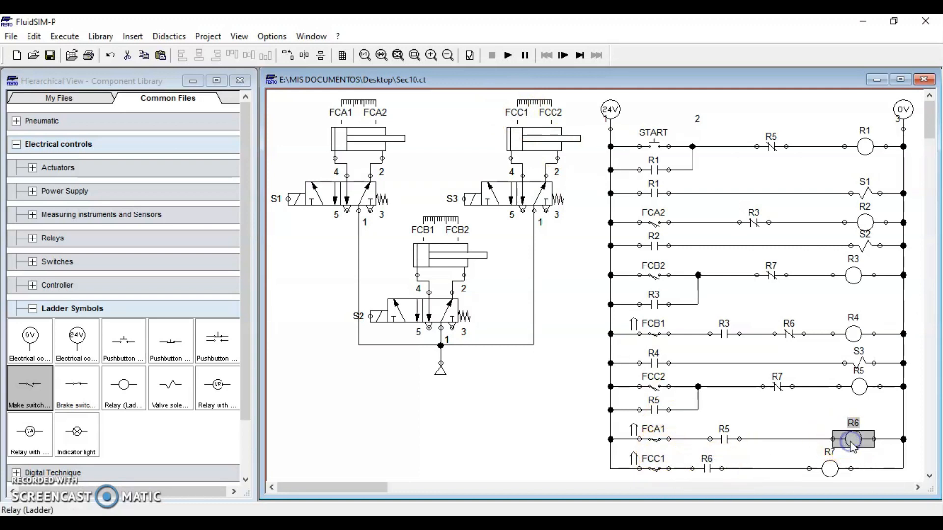
left_click(707, 469)
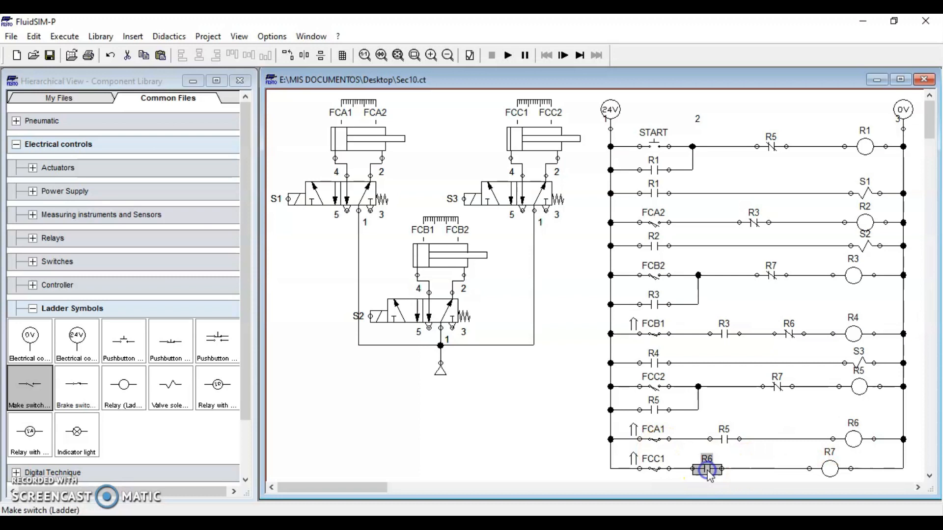
left_click(820, 472)
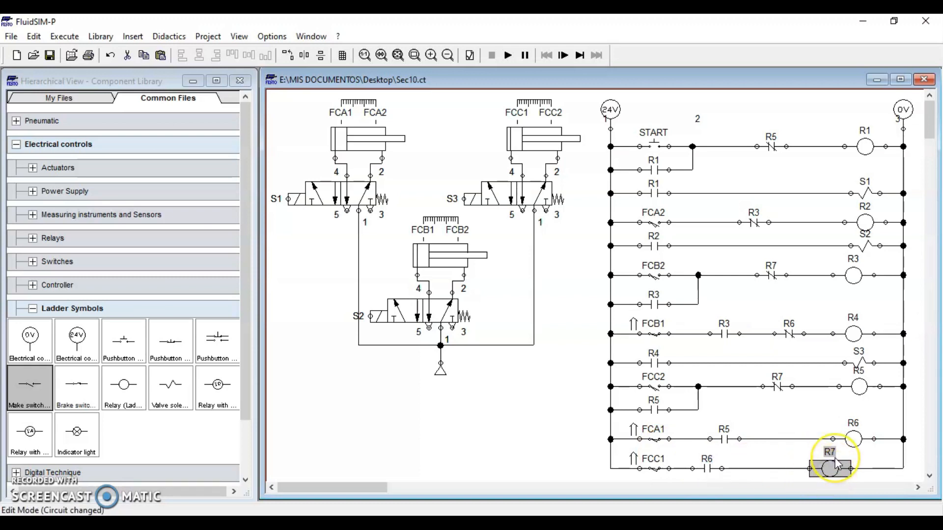
left_click(830, 467)
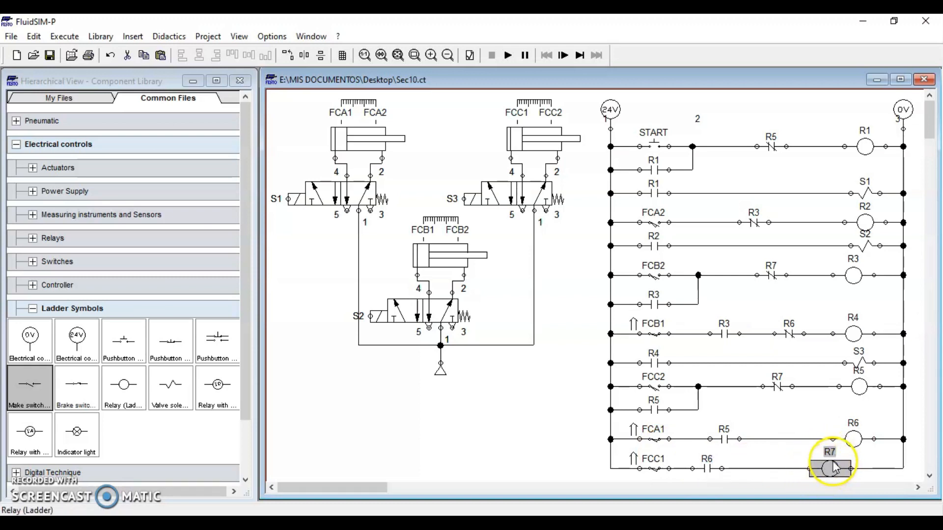
- Examine the two R7 brake switches and how the one in the FCB2 rung interrupts relay R3 and its contacts
left_click(780, 279)
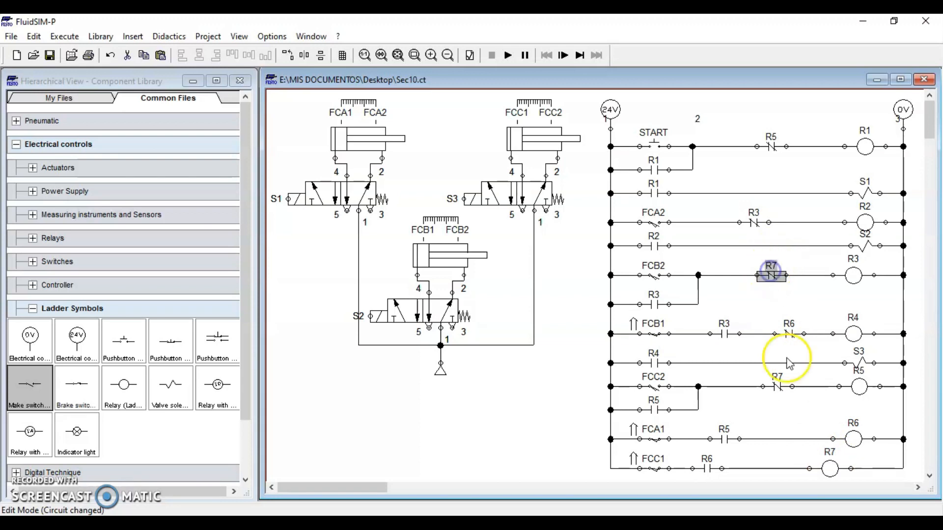
left_click(780, 387)
left_click(769, 277)
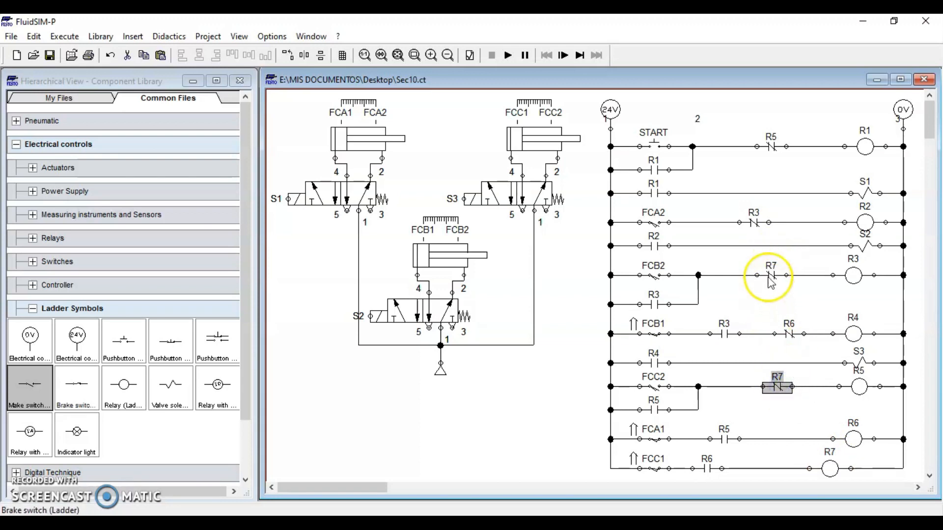
left_click(772, 269)
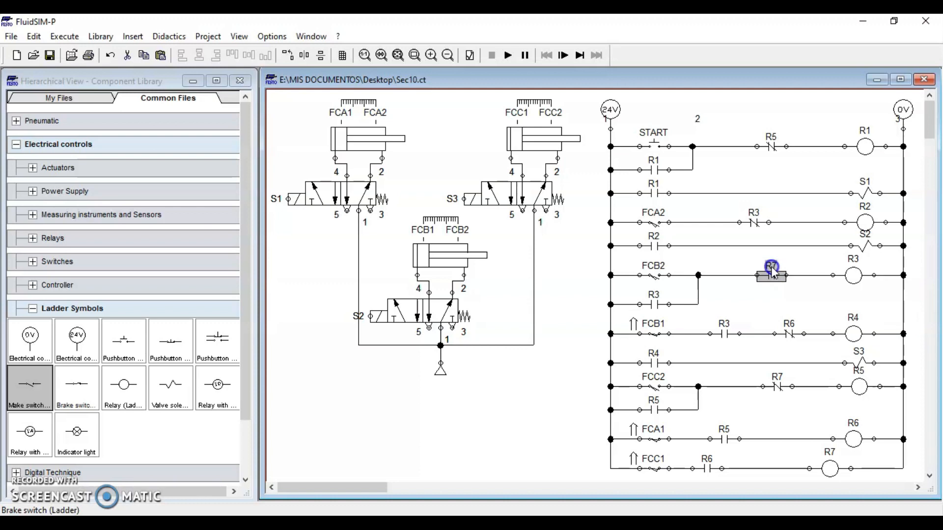
left_click(853, 275)
left_click(665, 302)
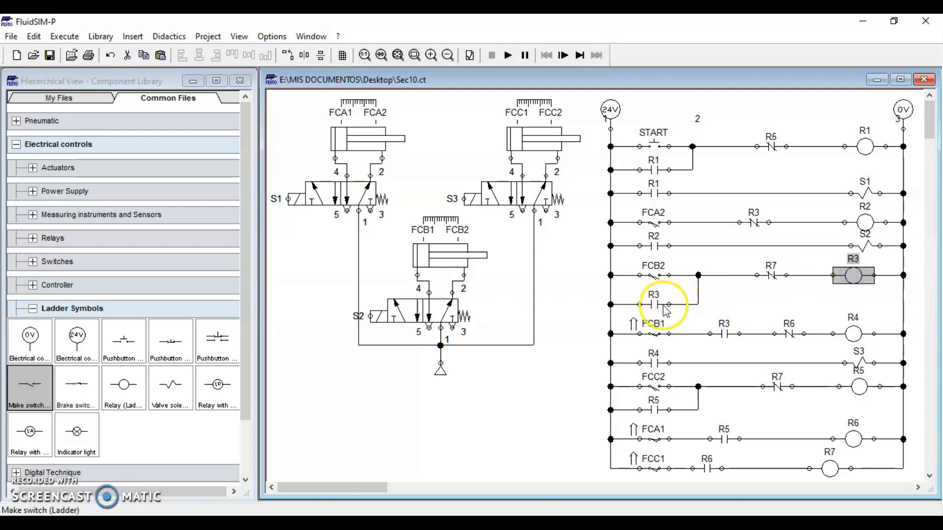
left_click(724, 334)
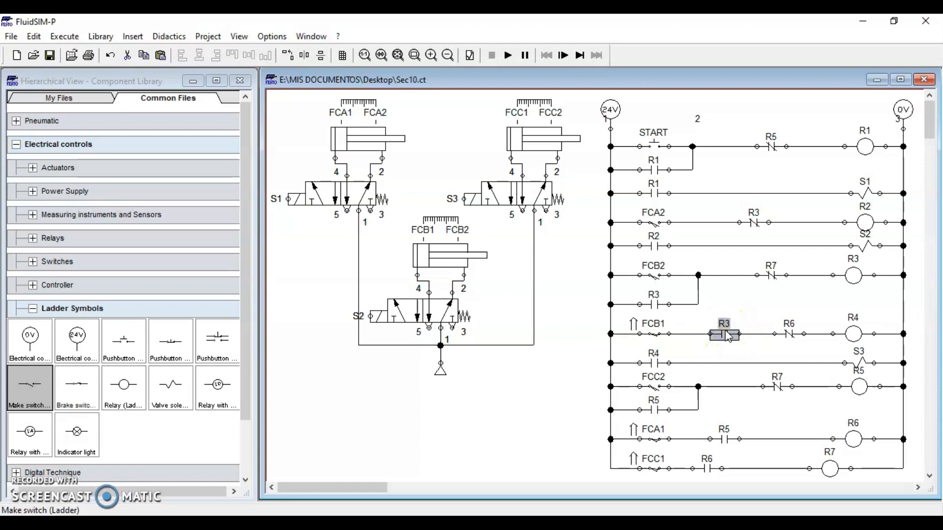
- Trace how the R7 brake switch in the FCC2 rung releases relay R5 and its contacts, and in turn relays R6 and R7
left_click(781, 388)
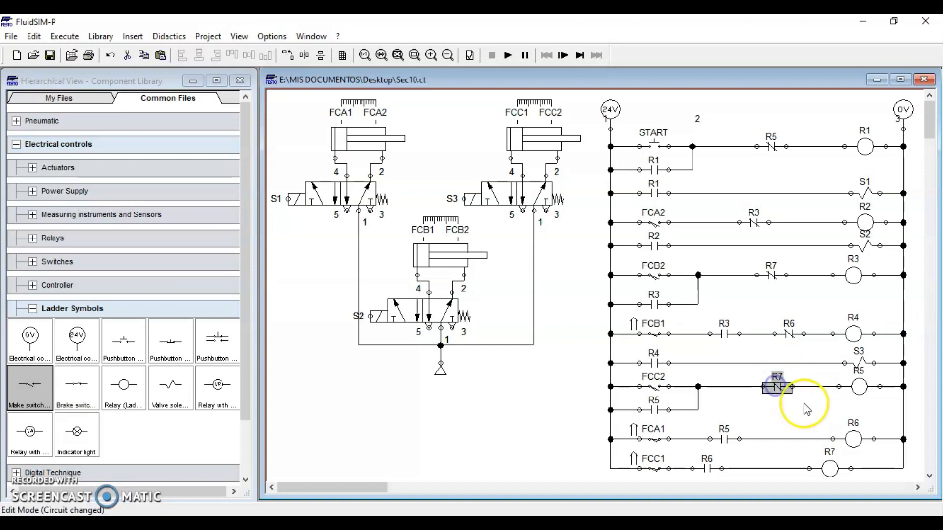
left_click(861, 390)
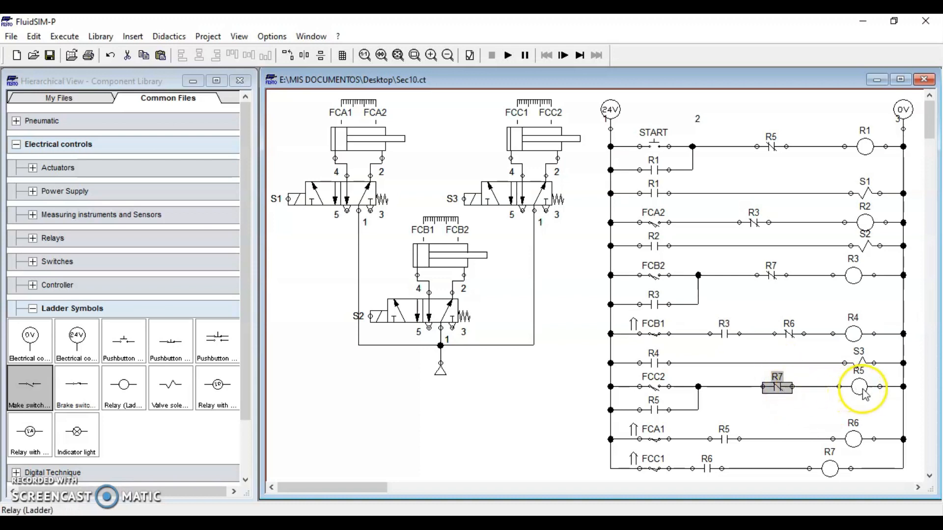
left_click(655, 410)
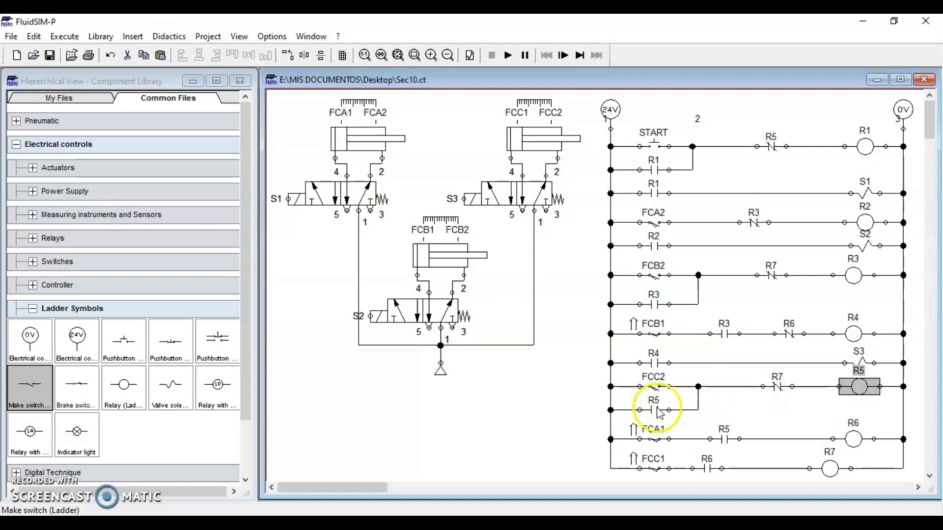
left_click(722, 439)
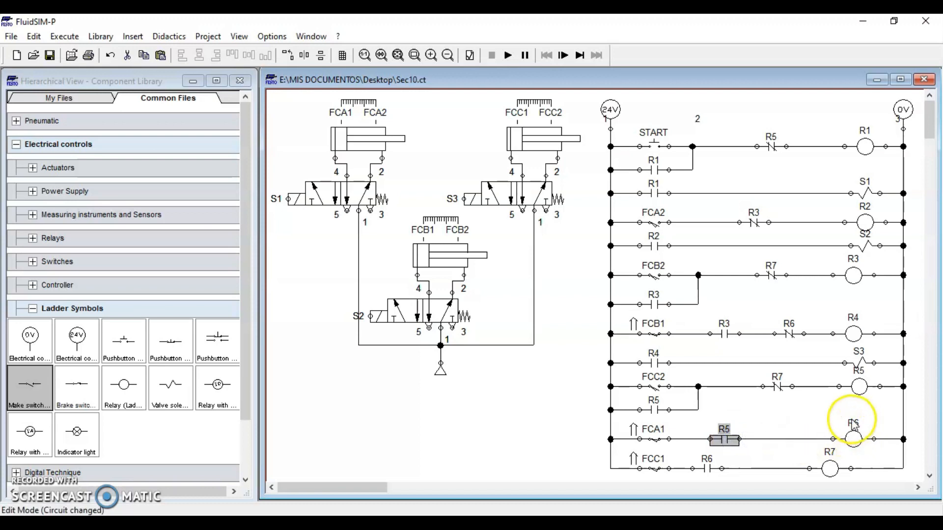
left_click(855, 440)
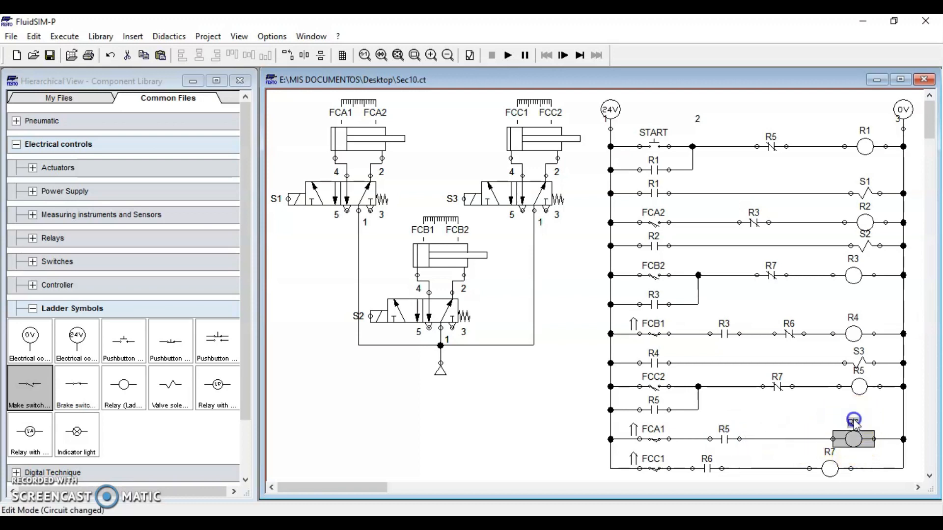
left_click(708, 470)
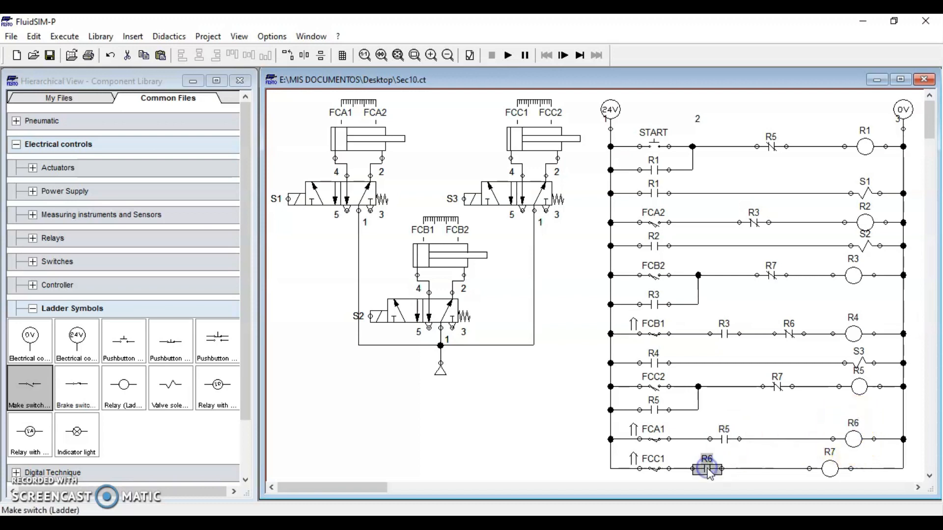
left_click(829, 469)
- Simulate the circuit, actuate the START pushbutton to run one full cylinder sequence, and stop the simulation
left_click(558, 457)
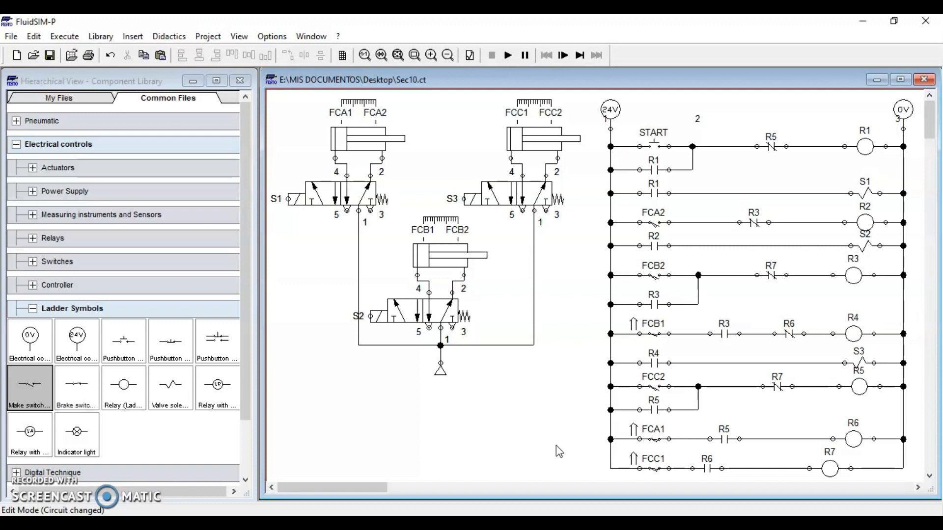
left_click(508, 55)
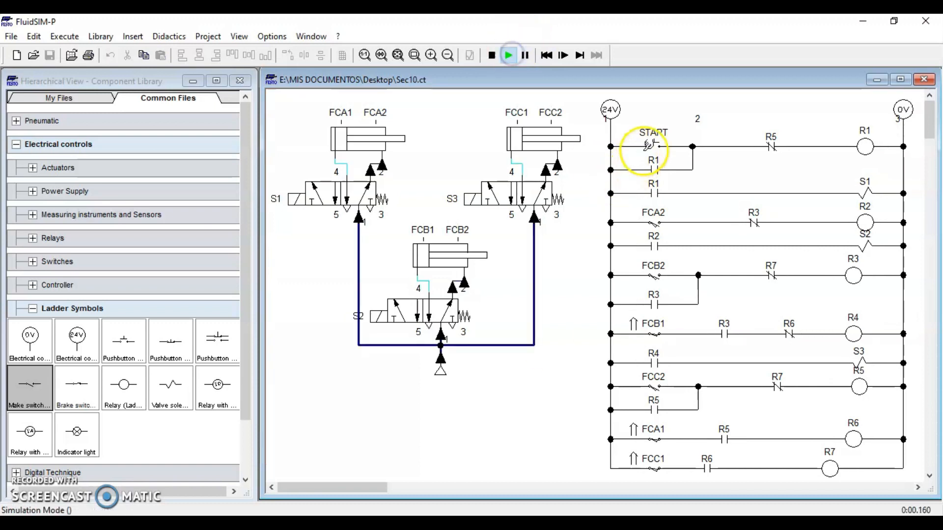
left_click(656, 139)
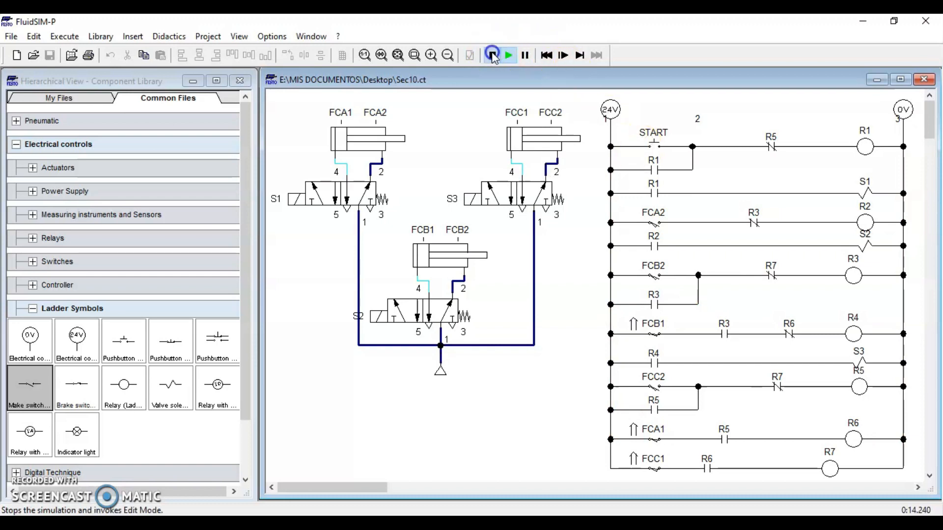
left_click(491, 55)
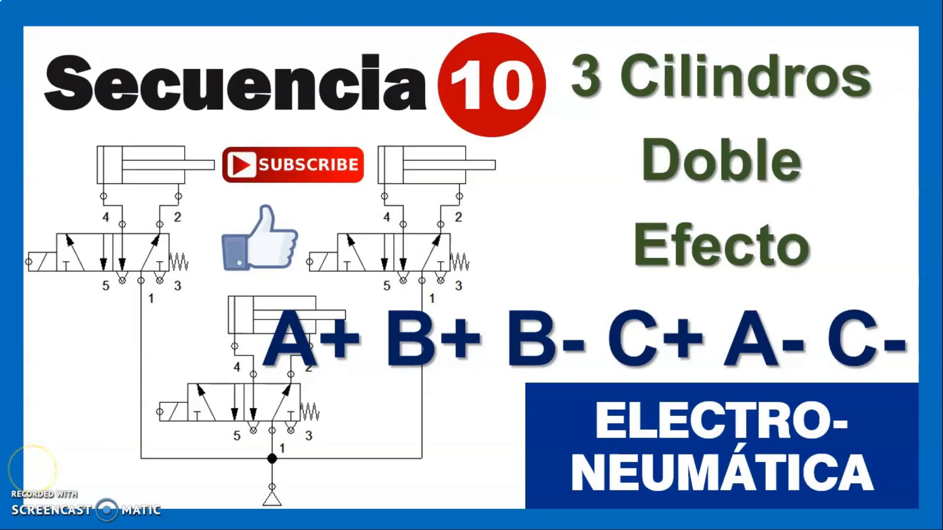